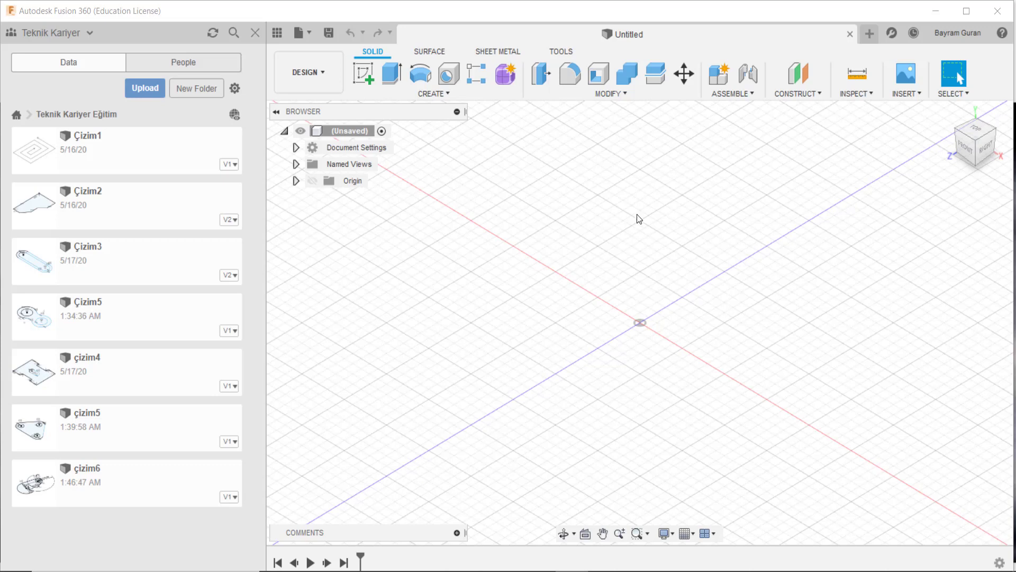
Step: Start a new sketch on the horizontal XZ origin plane and bring up Çizim-25.jpg
click(297, 79)
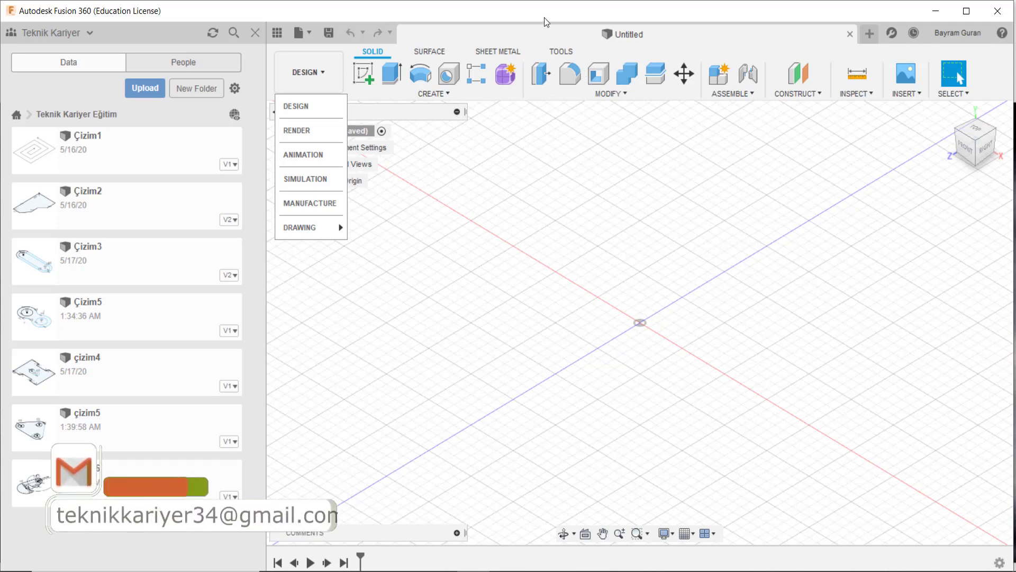
click(544, 18)
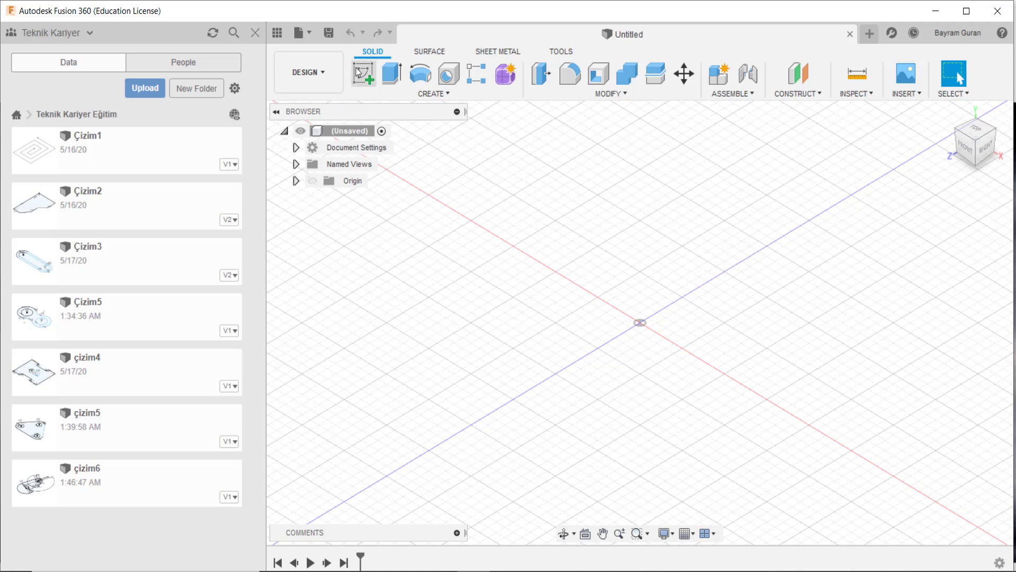
click(361, 78)
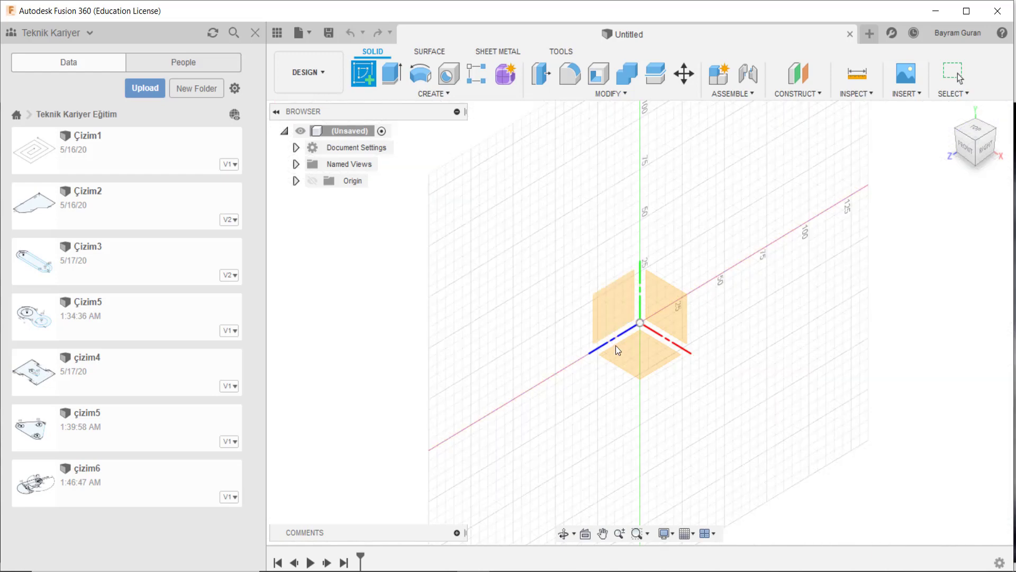
click(630, 347)
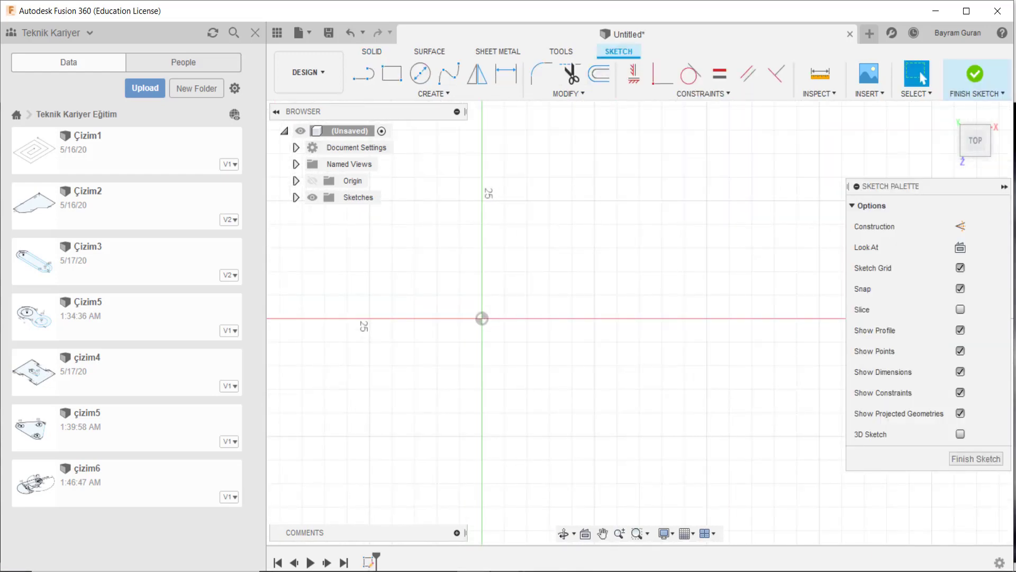
click(434, 522)
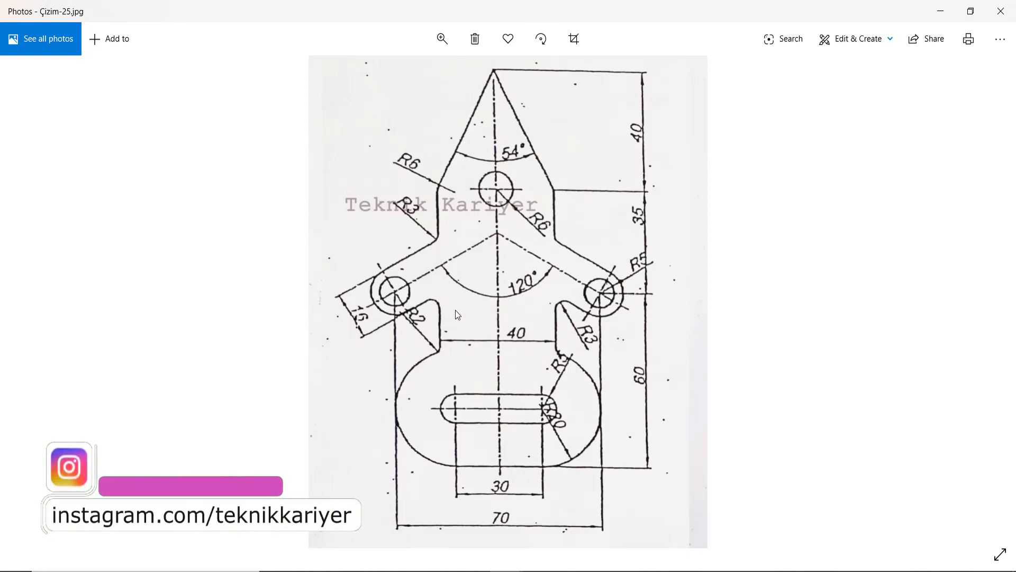
Step: Draw a 135 mm vertical line upward from the sketch origin
click(944, 14)
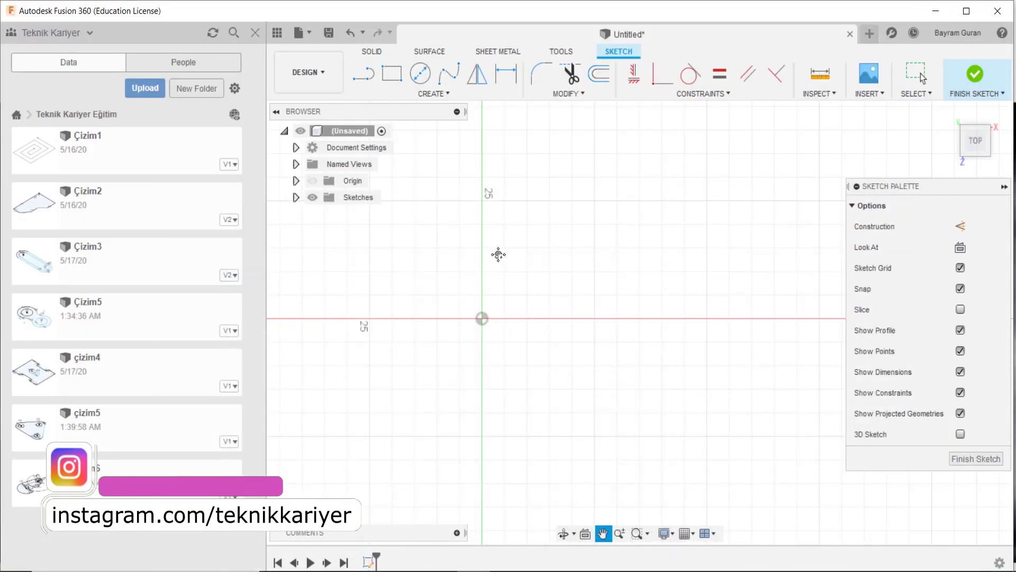
click(363, 74)
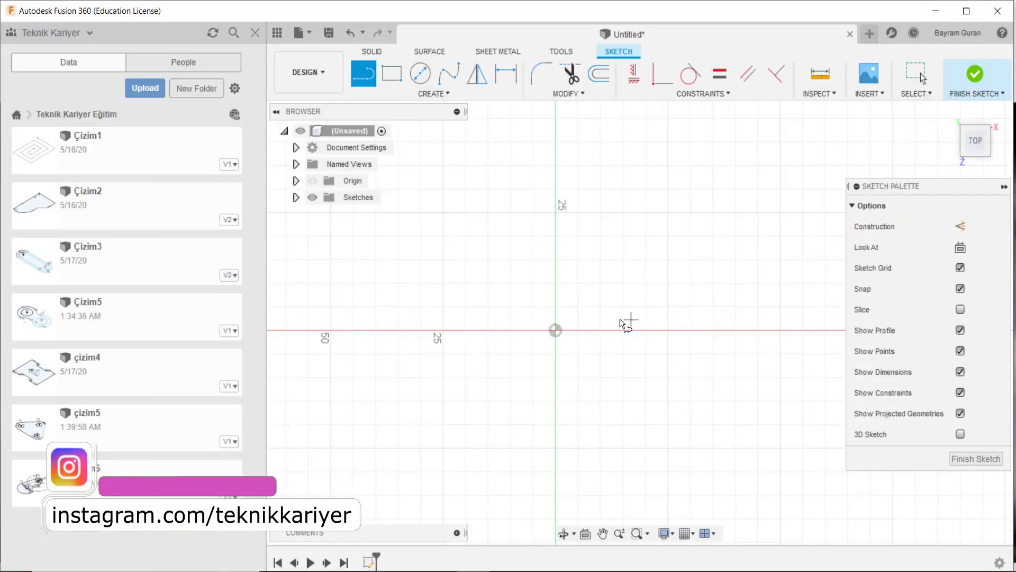
click(556, 331)
scroll(553, 472, down, 2)
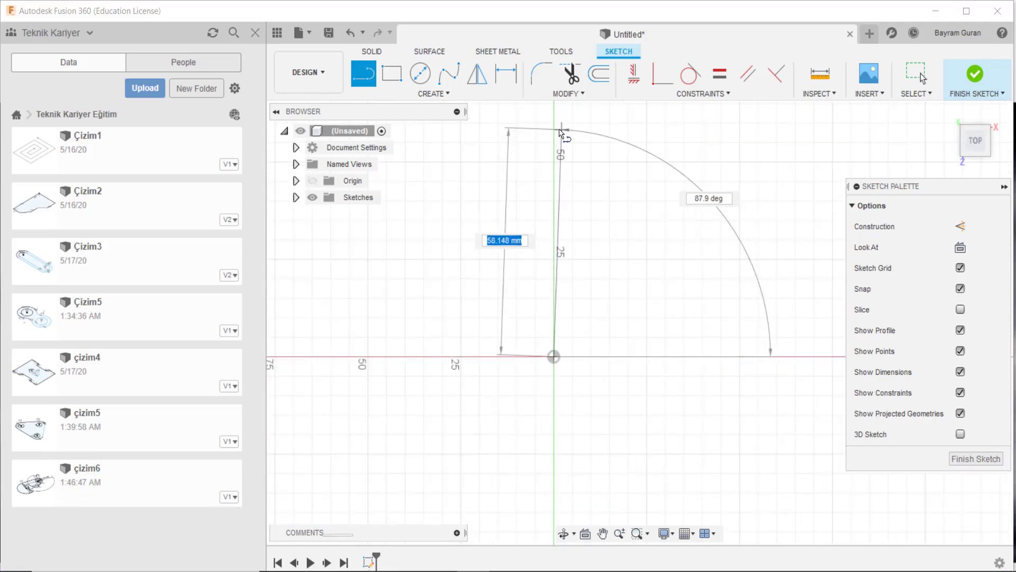
scroll(564, 458, down, 2)
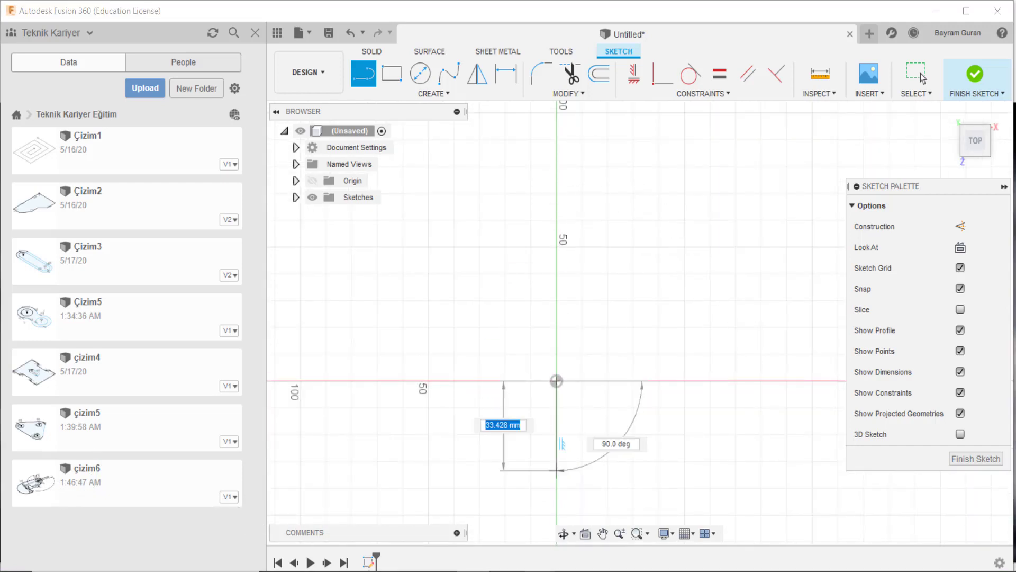
click(460, 529)
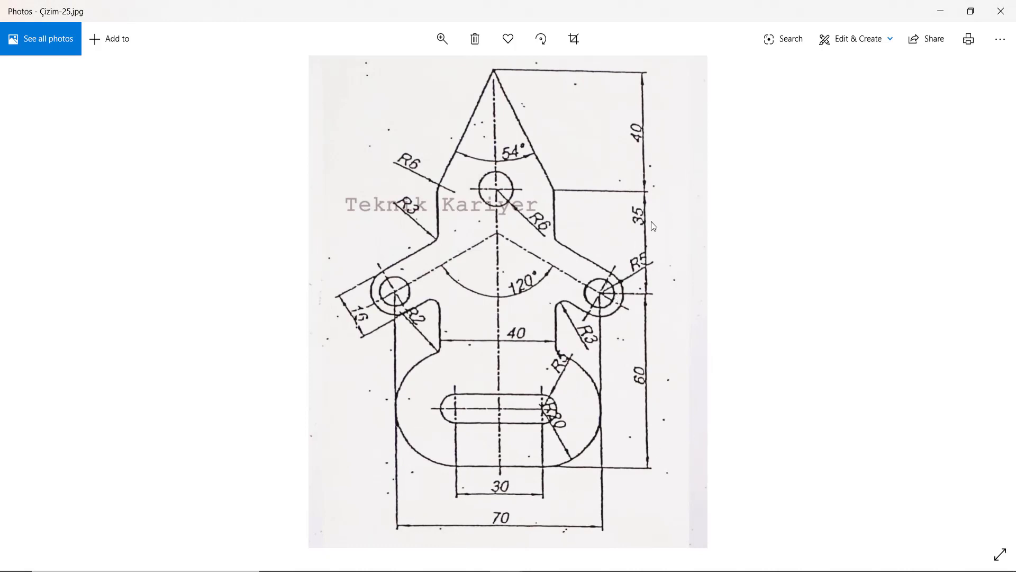
click(941, 11)
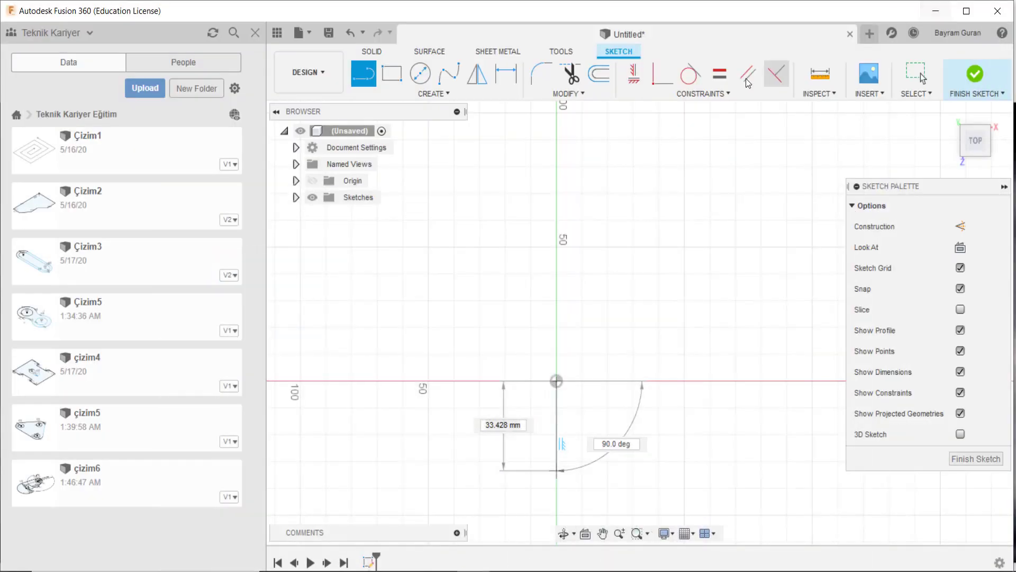
scroll(577, 222, down, 2)
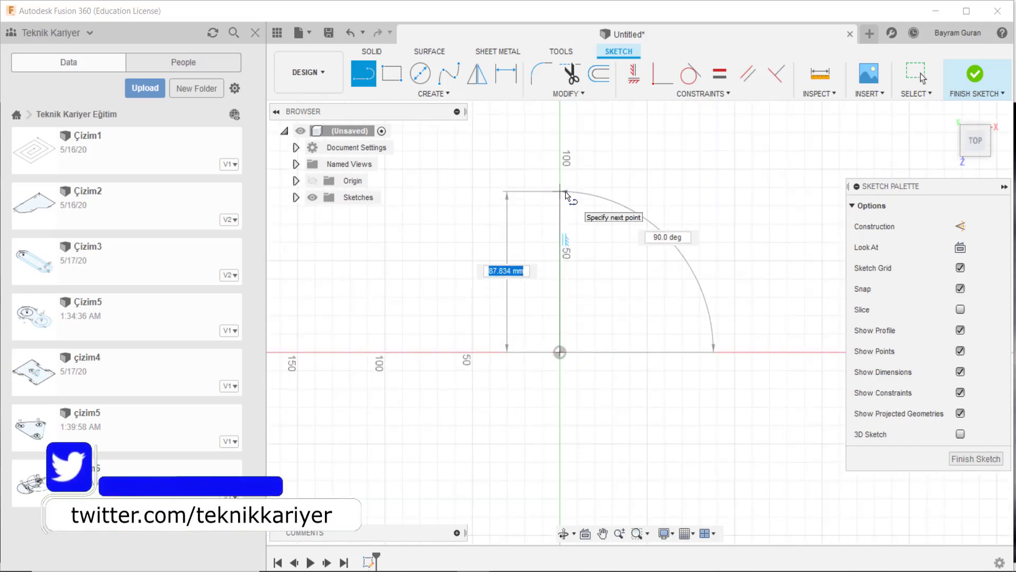
text(135)
key(Return)
key(Escape)
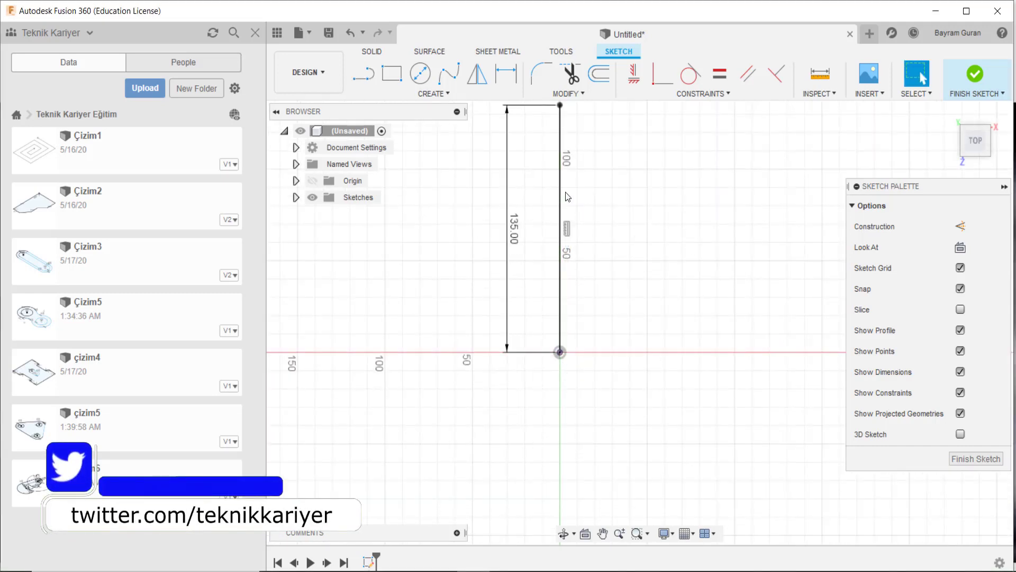
Step: Convert the 135 mm line to construction geometry and hide sketch dimensions
click(961, 226)
click(490, 294)
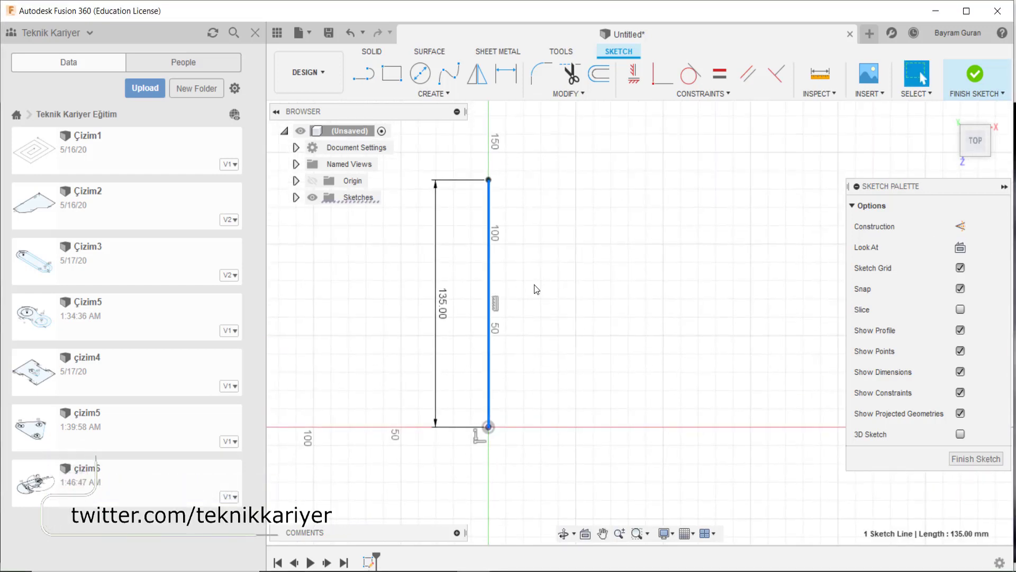
click(961, 226)
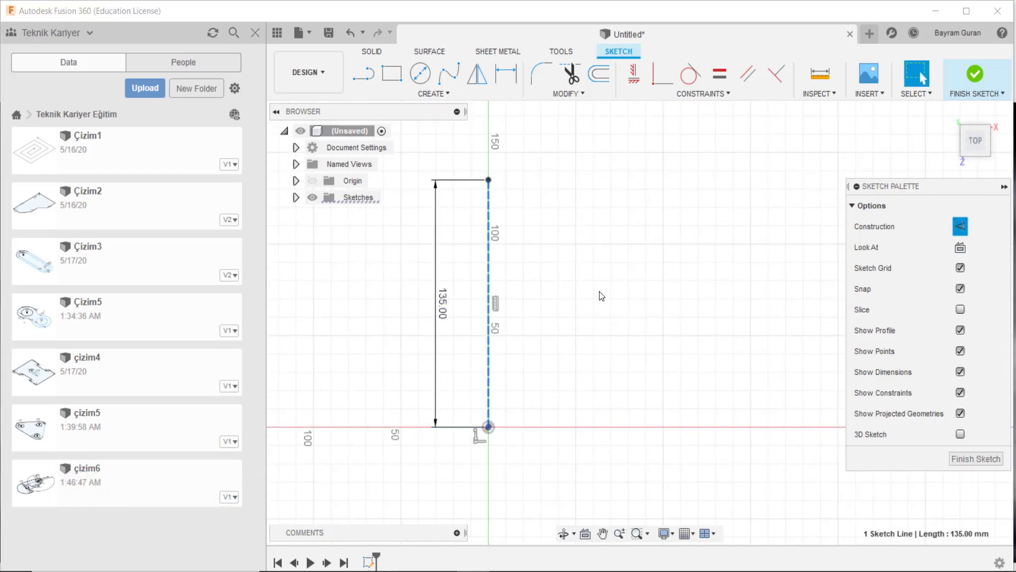
scroll(532, 202, up, 2)
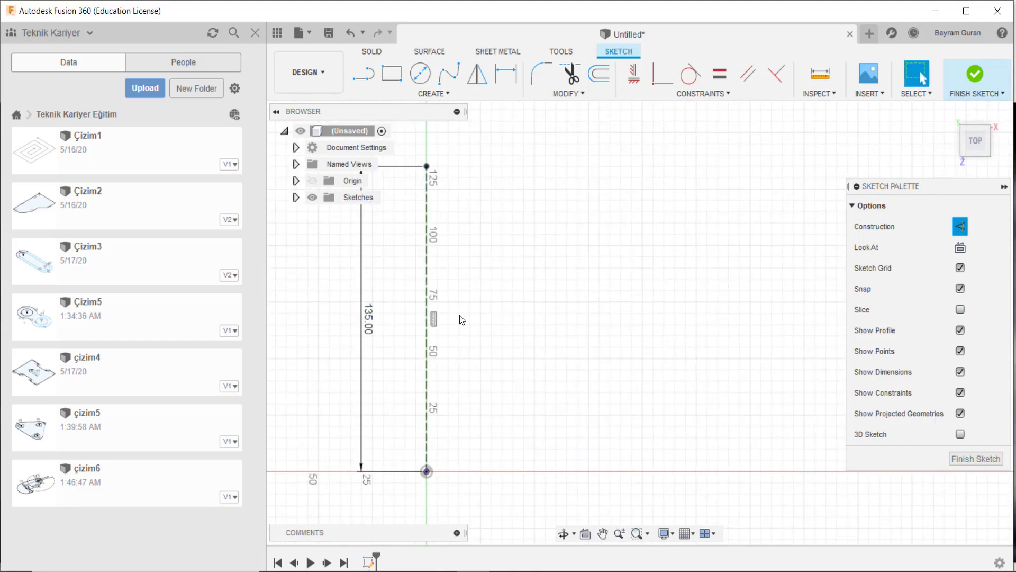
click(961, 372)
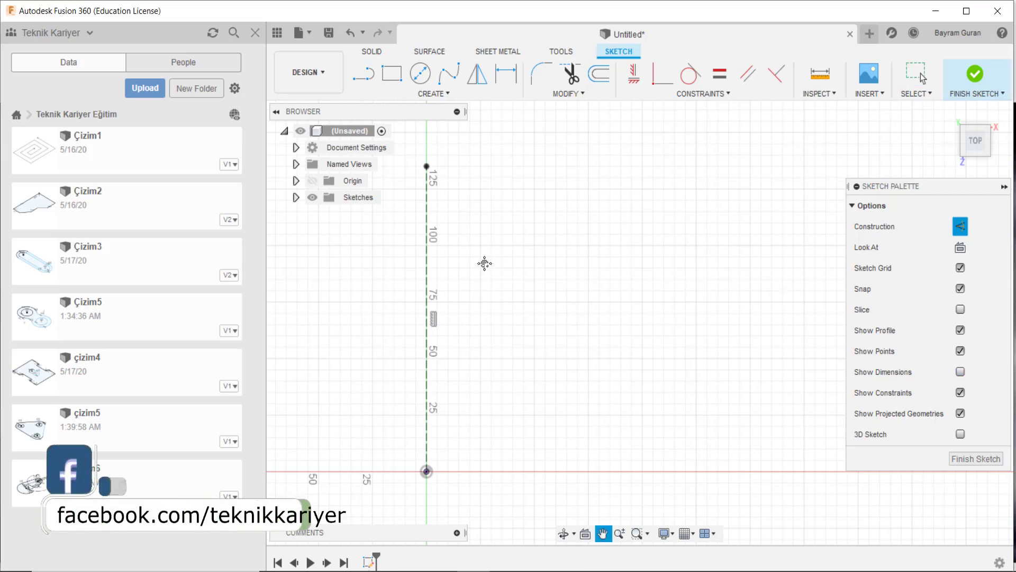
drag(485, 264, 562, 265)
key(Escape)
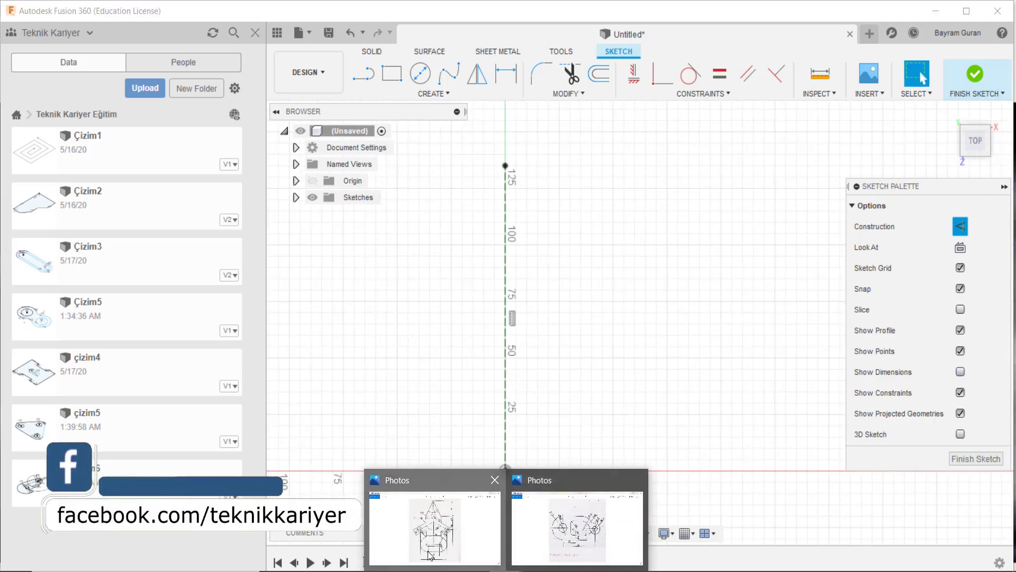
click(407, 521)
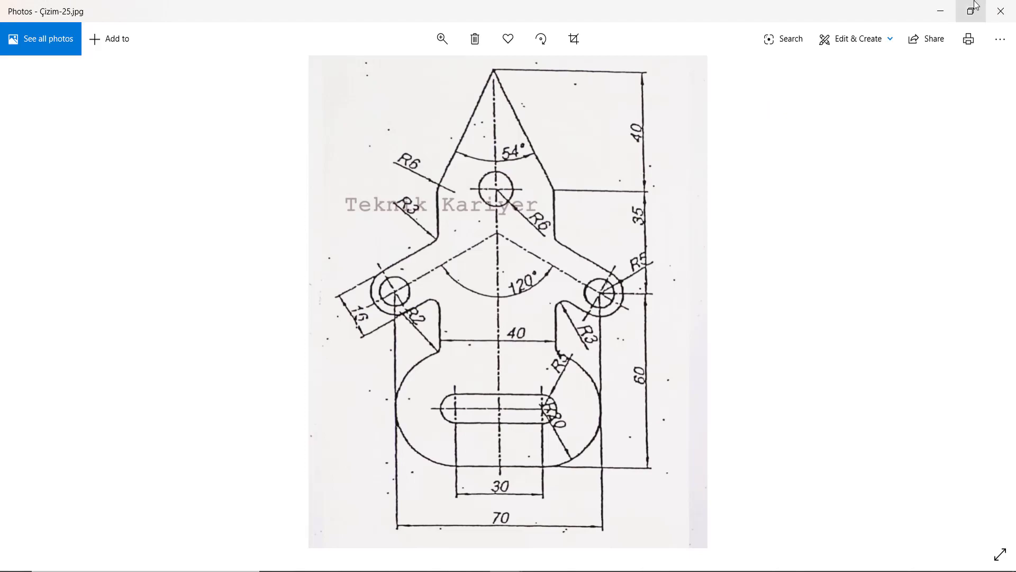
click(940, 10)
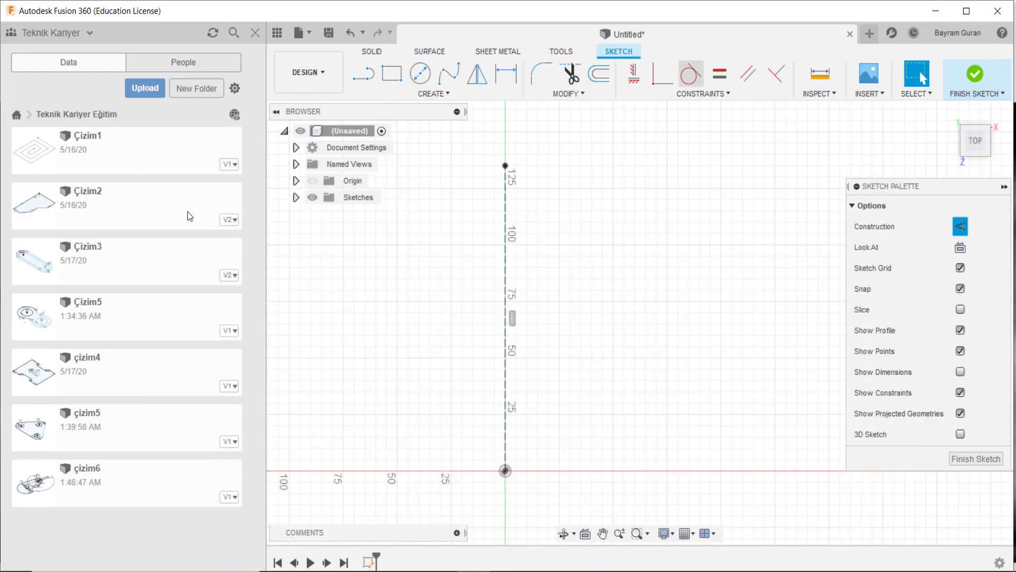
Step: Draw a Ø10 circle to the right of the centreline
click(421, 73)
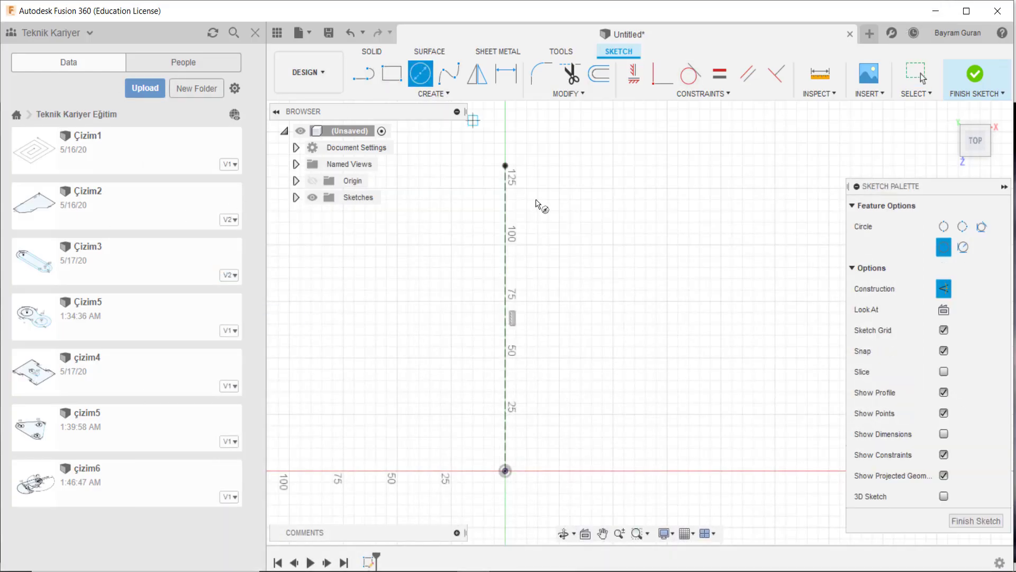
click(592, 437)
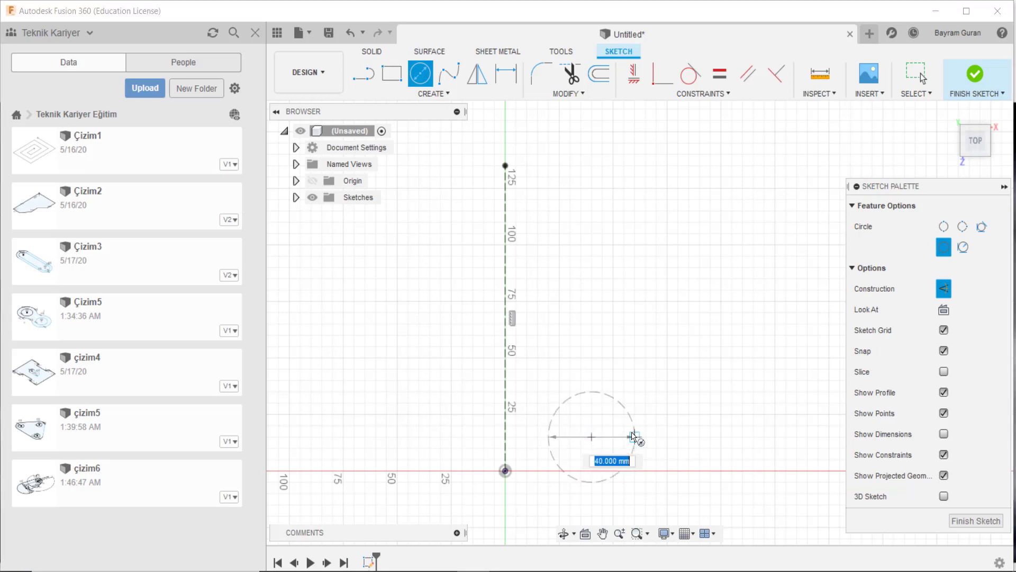
text(10)
key(Return)
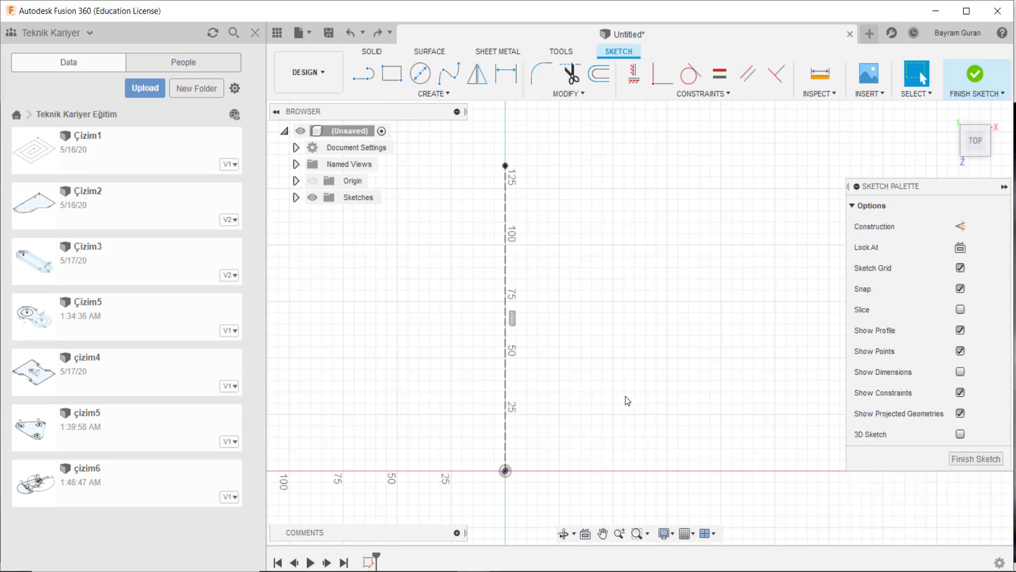
key(c)
click(497, 435)
text(10)
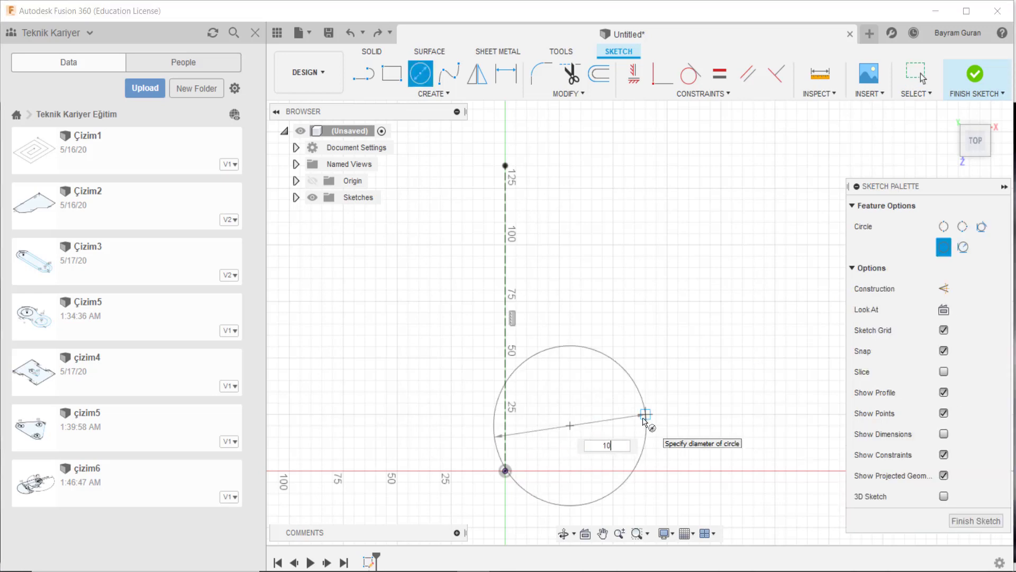
key(Return)
key(Escape)
key(c)
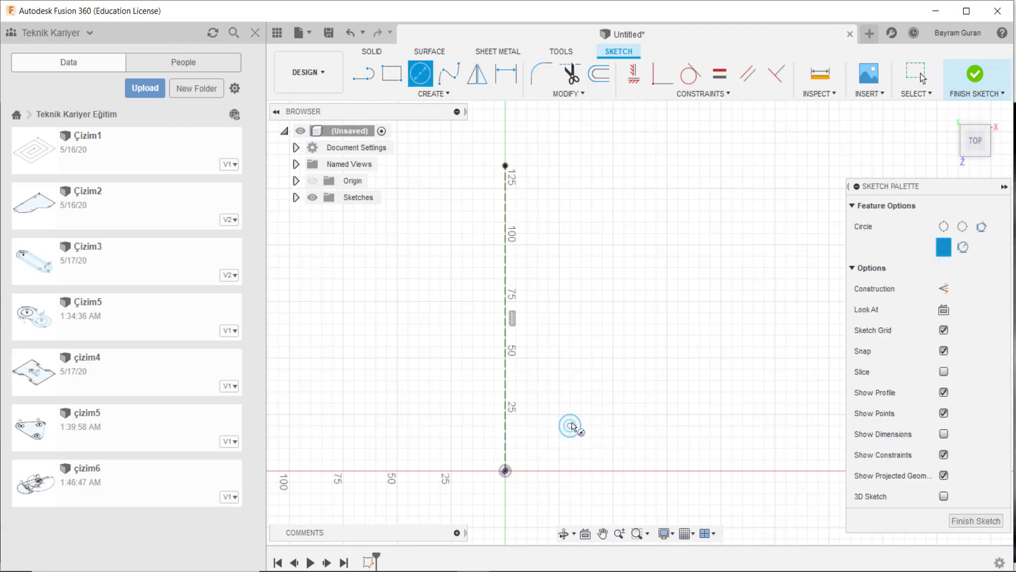
key(Escape)
scroll(580, 435, up, 3)
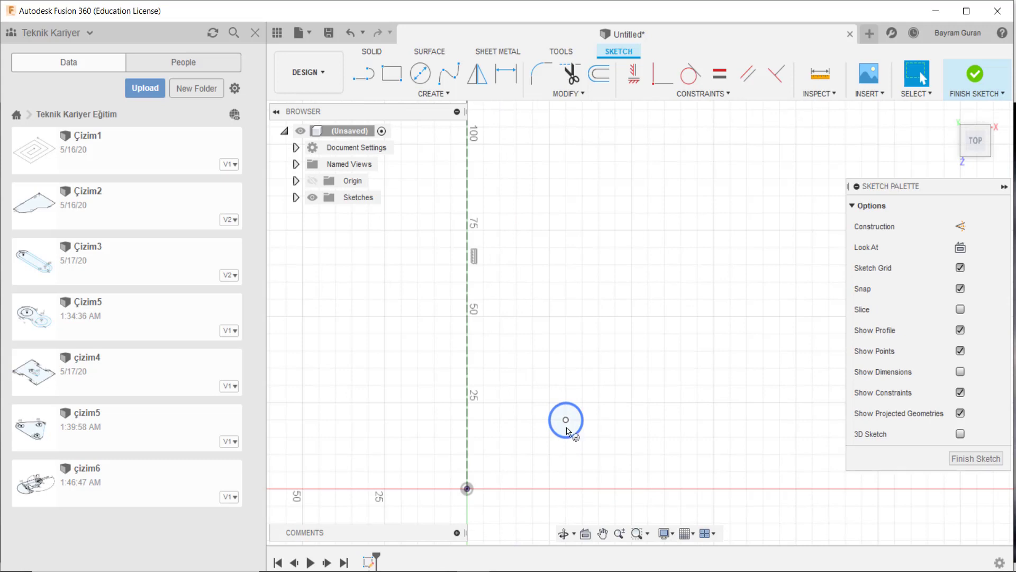
Step: Add a concentric Ø40 circle around the Ø10 circle
key(c)
click(566, 419)
key(Return)
key(Escape)
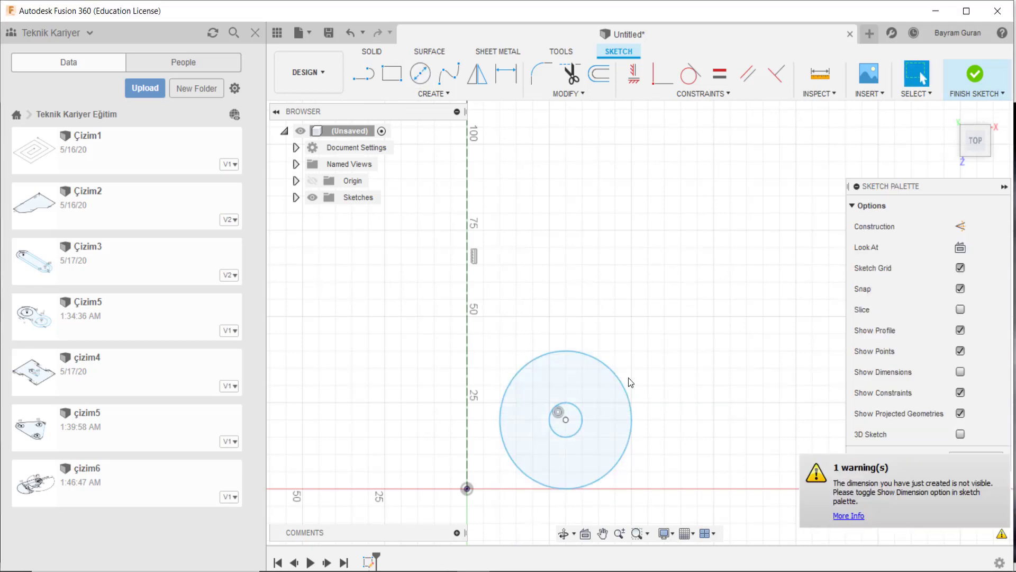
click(585, 424)
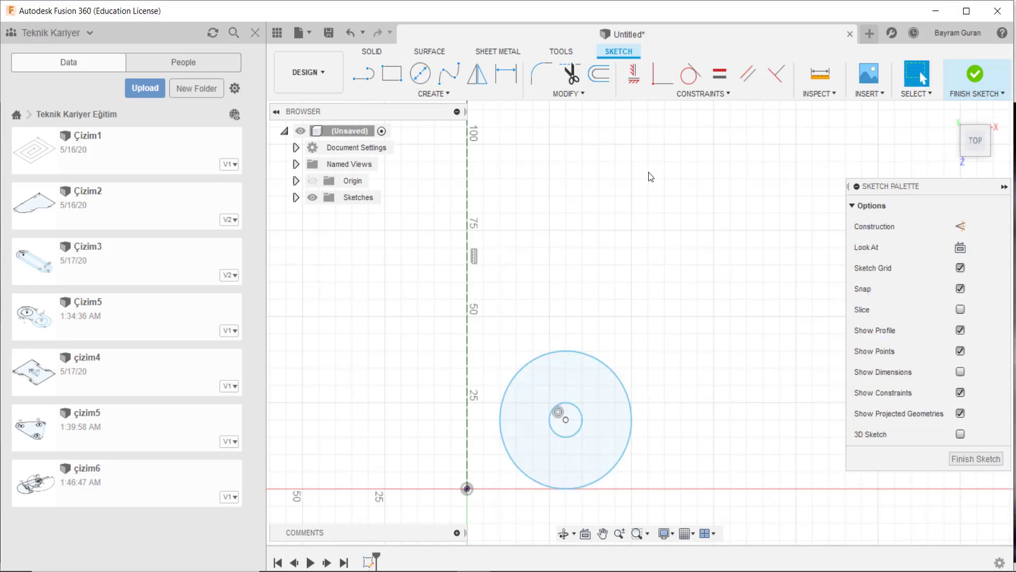
Step: Place a vertical dimension from the sketch origin to the circle centre
middle_drag(580, 402, 580, 355)
key(Escape)
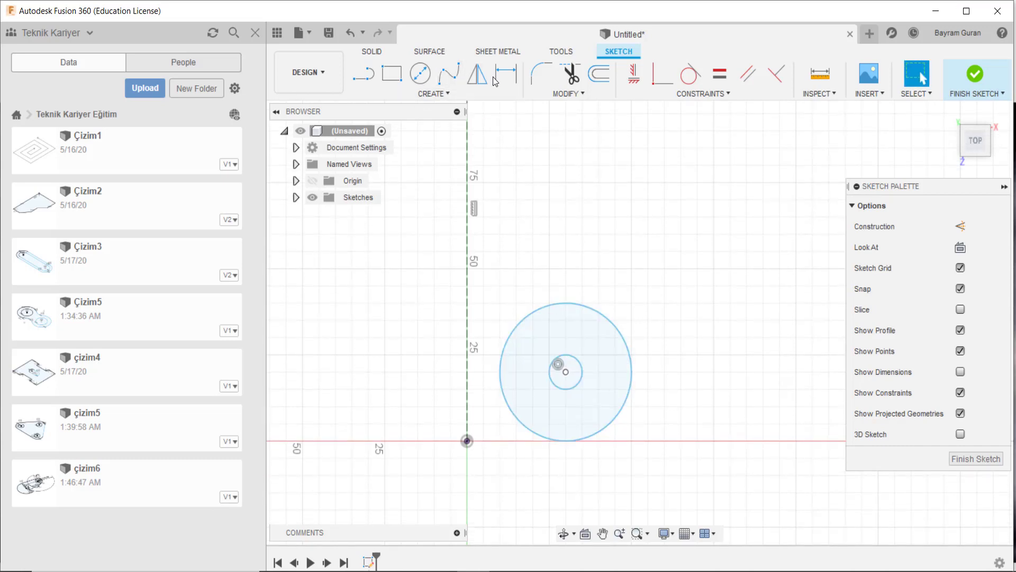
key(d)
click(467, 441)
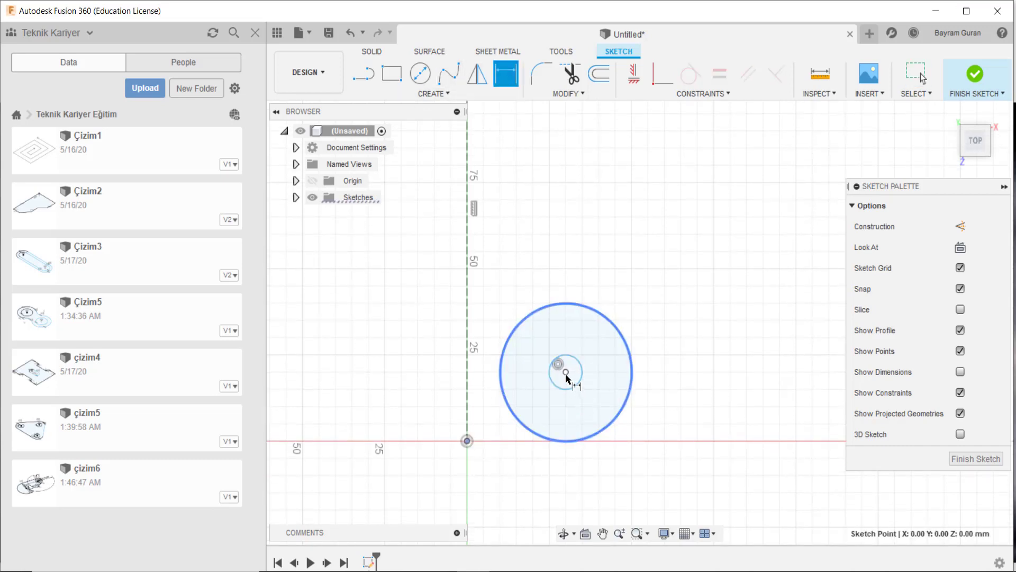
click(566, 372)
click(659, 408)
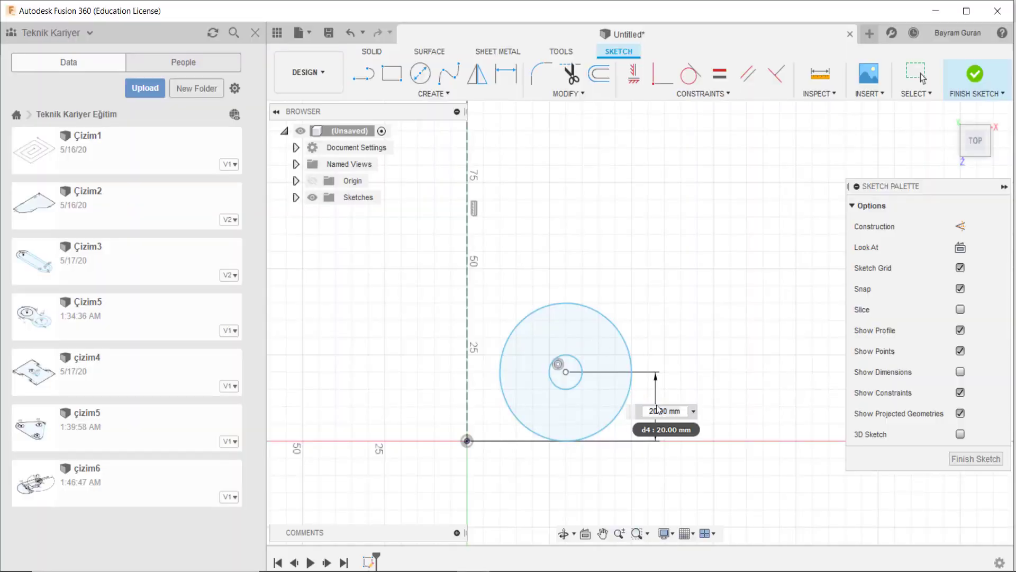
Step: Commit the 20 mm height, show the Ø40, Ø10 and 20.00 dimensions, and check the reference
key(Return)
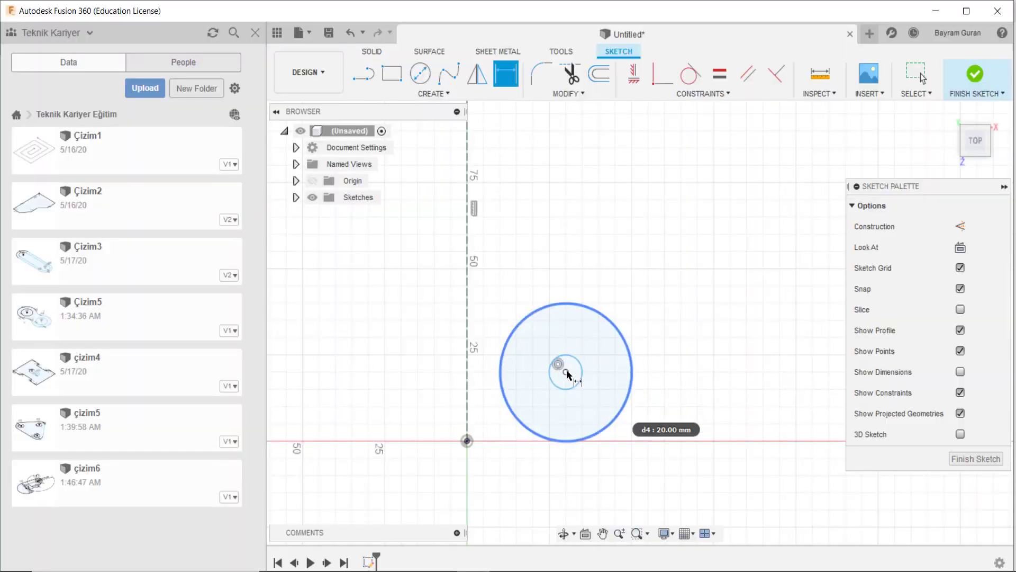
click(566, 371)
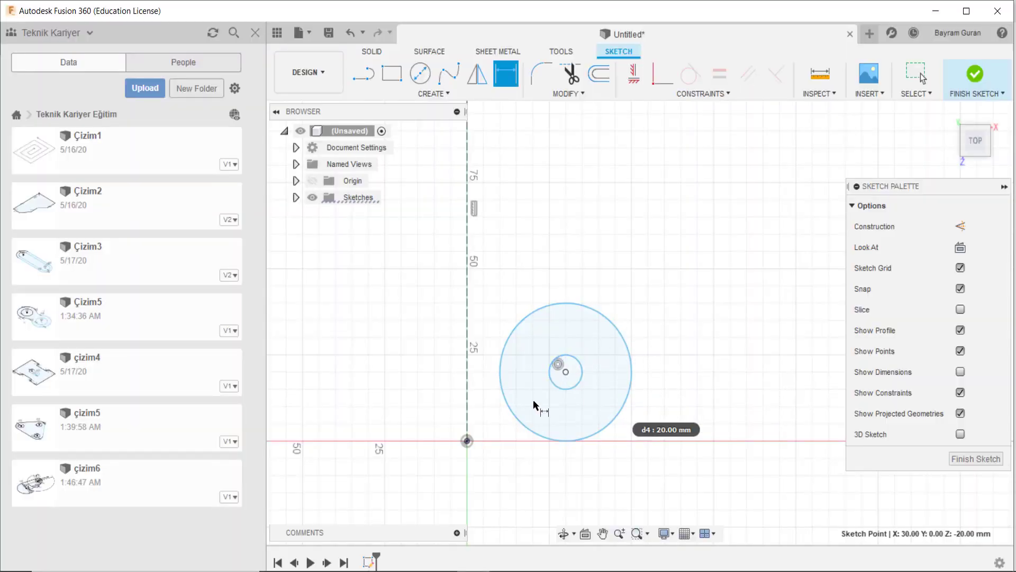
click(960, 372)
key(Escape)
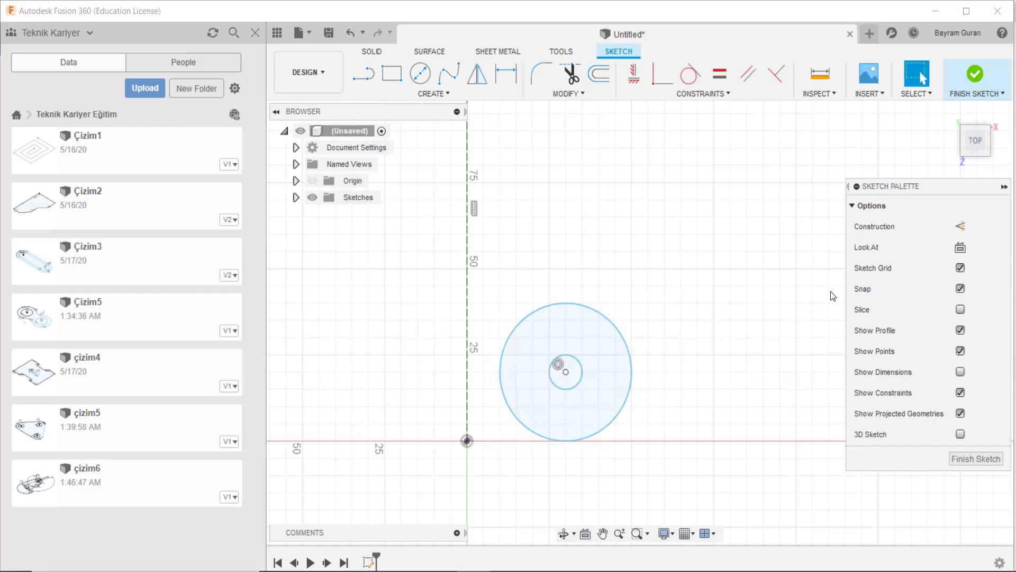
click(959, 373)
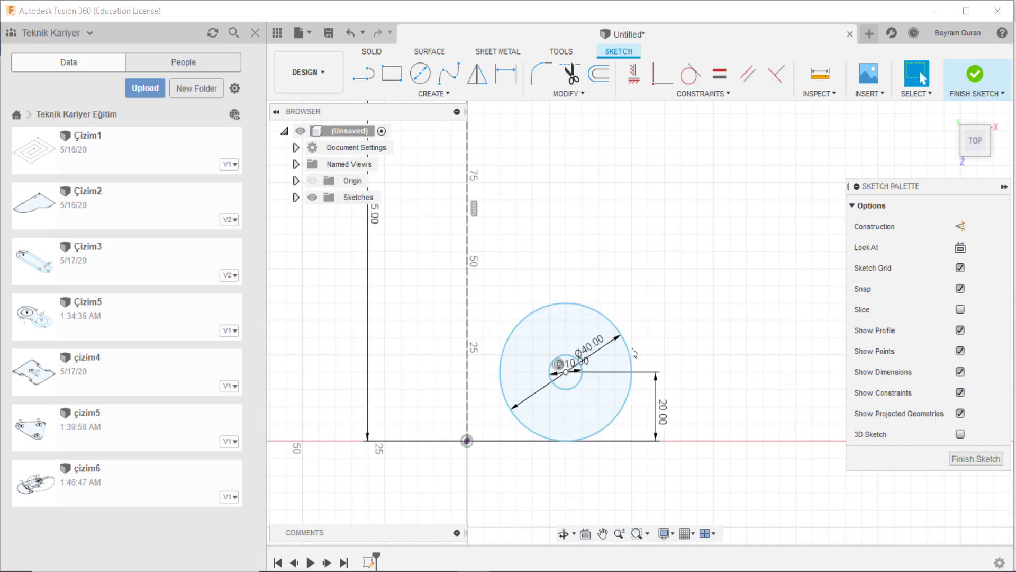
click(500, 81)
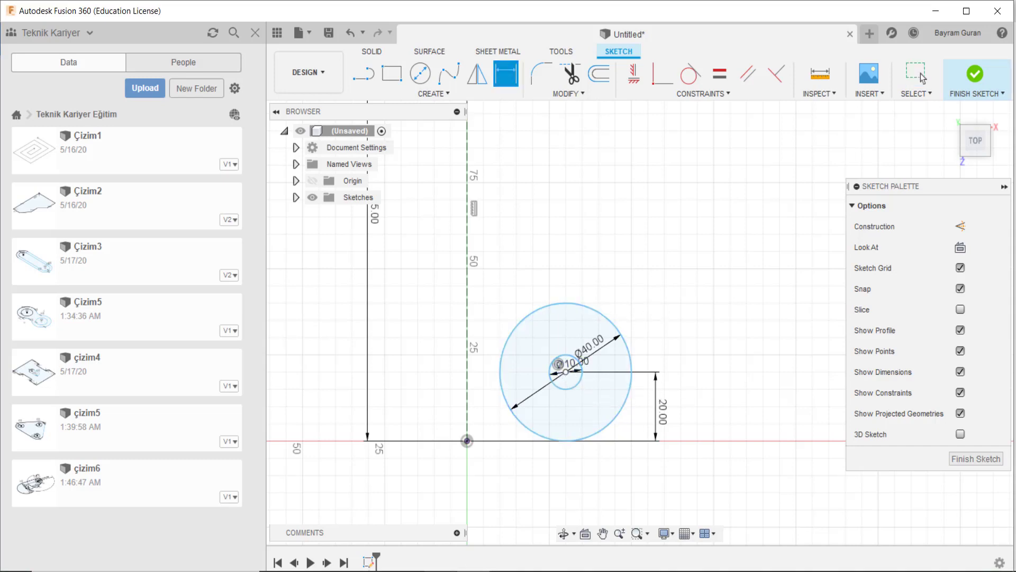
click(436, 532)
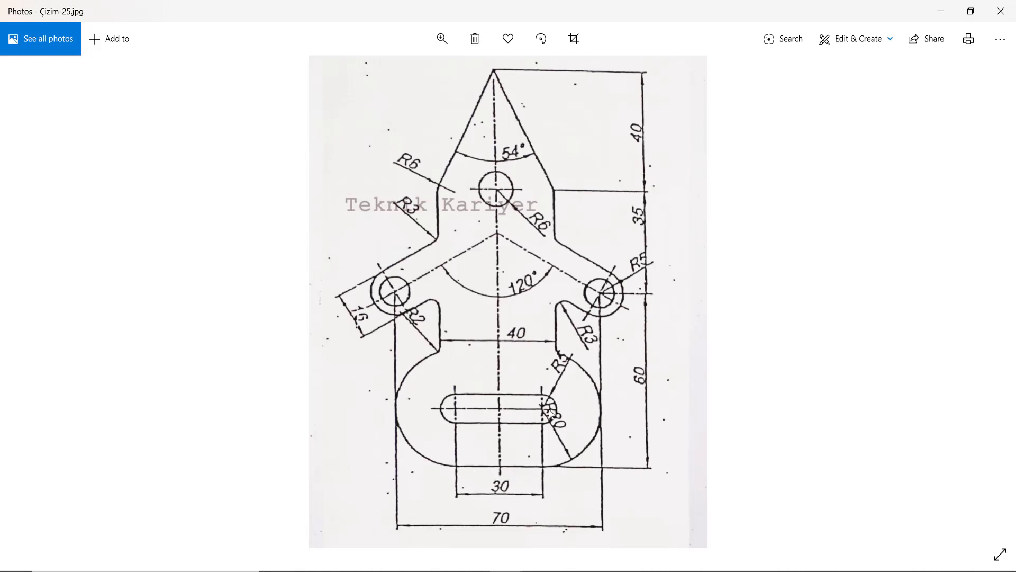
click(933, 10)
Step: Dimension the circle centre 15 mm horizontally from the origin
click(567, 373)
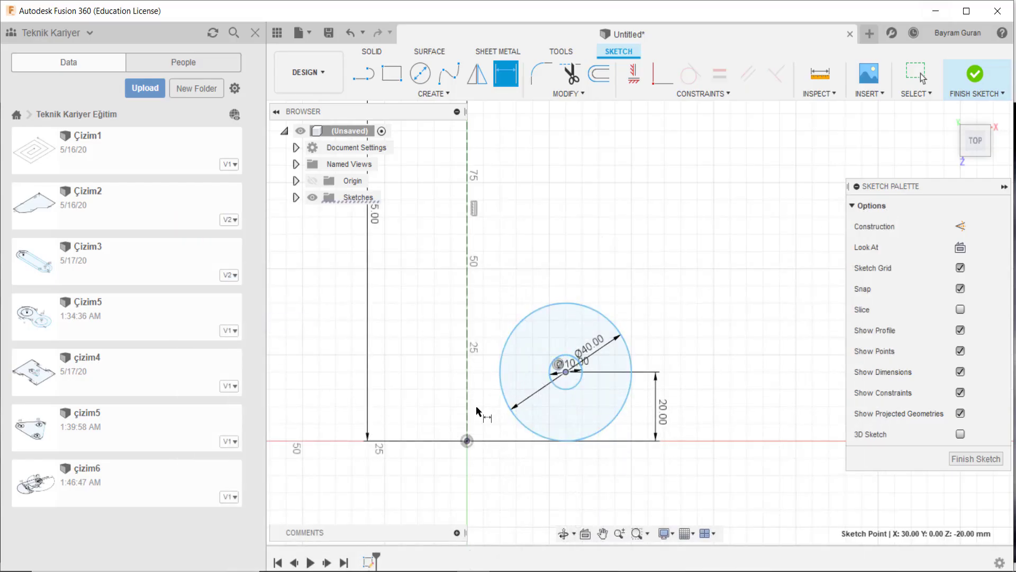
click(467, 440)
click(504, 303)
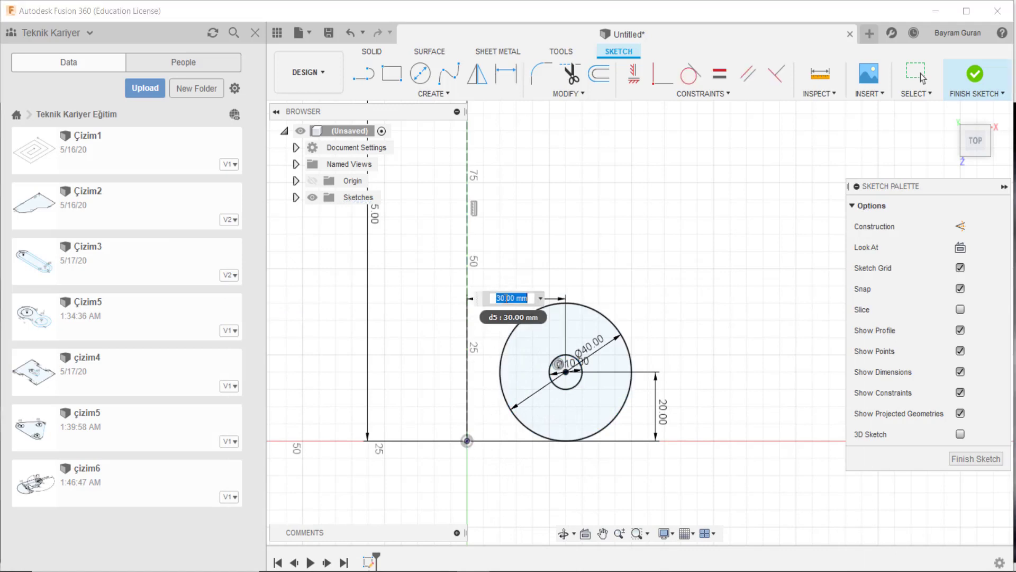
text(15)
key(Return)
key(Escape)
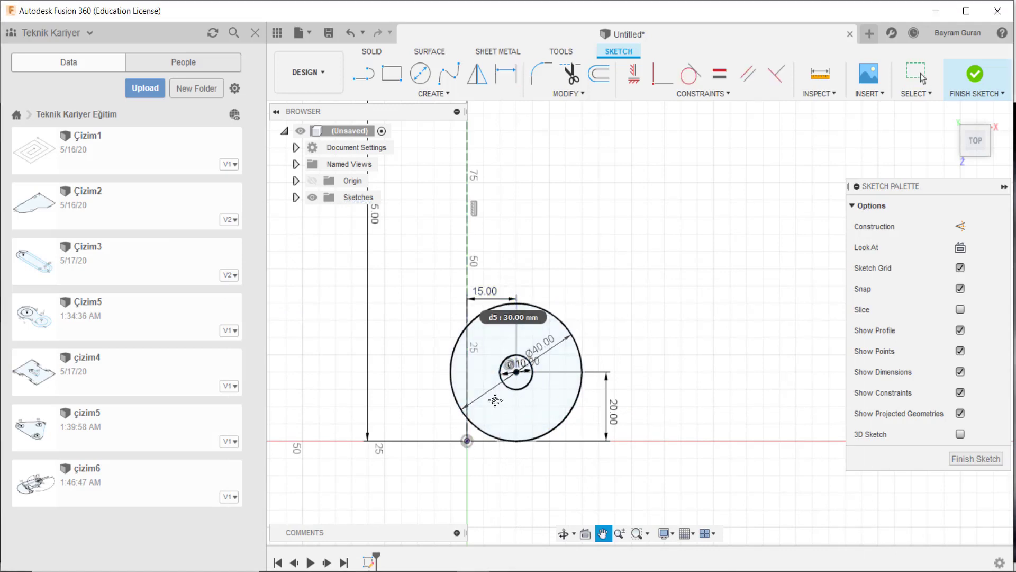
middle_drag(427, 344, 437, 290)
scroll(438, 290, up, 2)
click(576, 84)
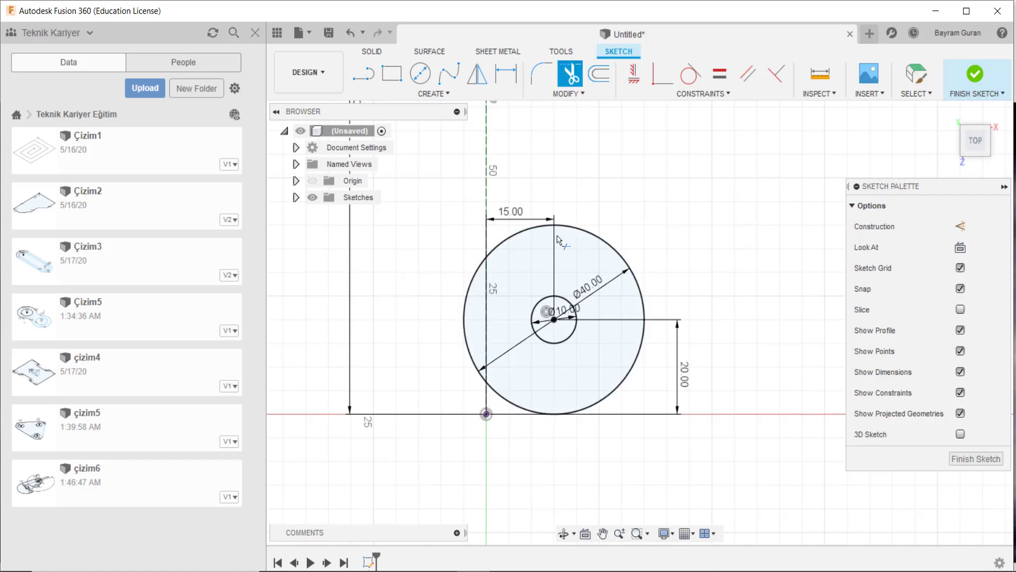
key(Escape)
middle_drag(598, 389, 593, 425)
Step: Draw a base line from the sketch origin to the bottom of the Ø40 circle
key(l)
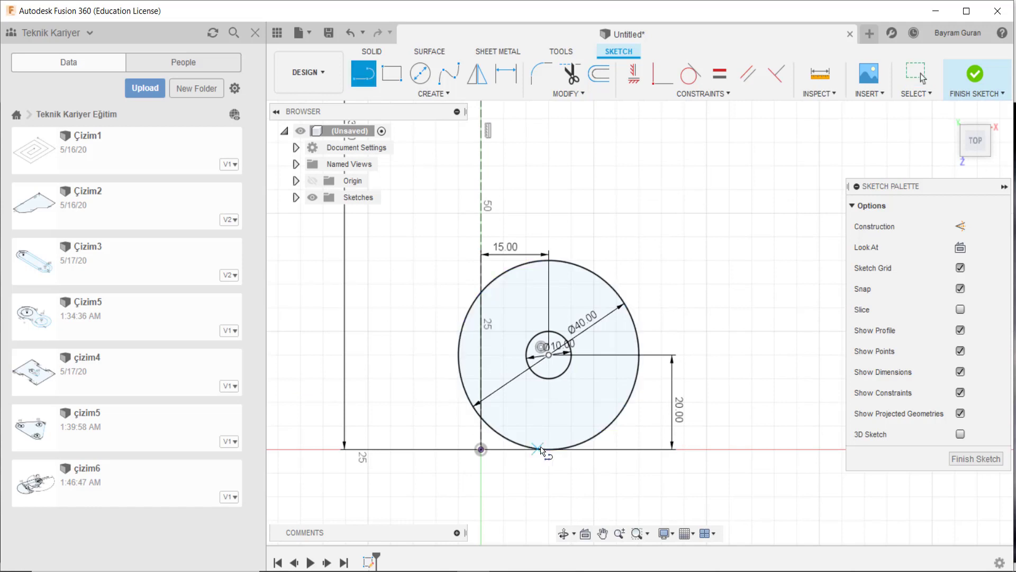
click(482, 450)
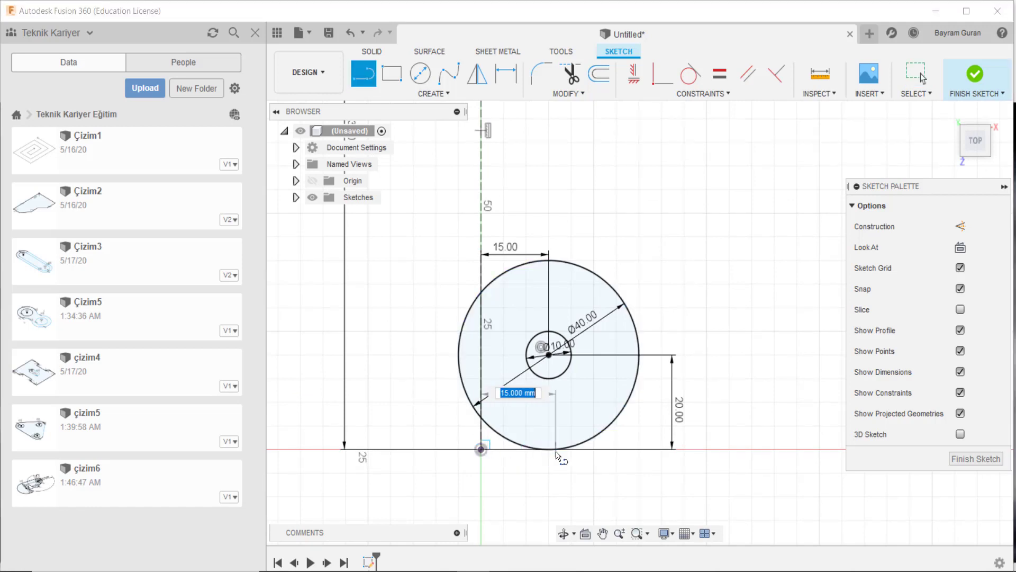
click(551, 450)
key(Escape)
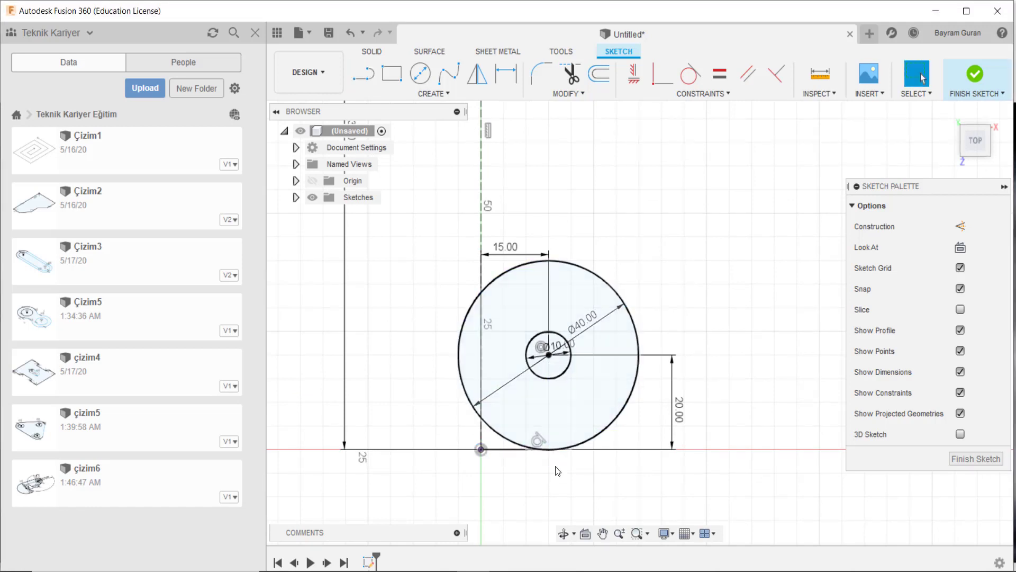
middle_drag(498, 416, 522, 451)
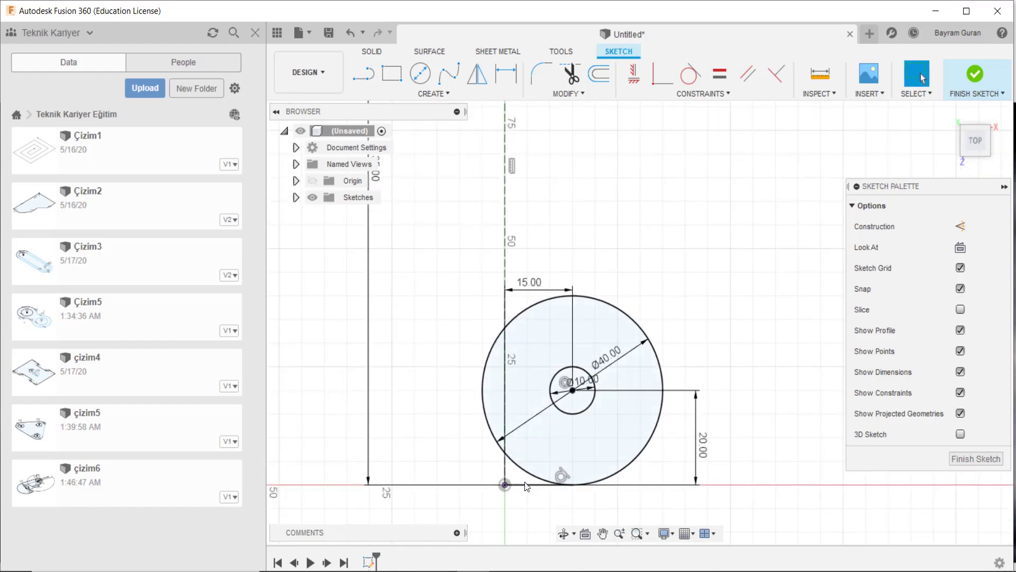
middle_drag(535, 382, 534, 350)
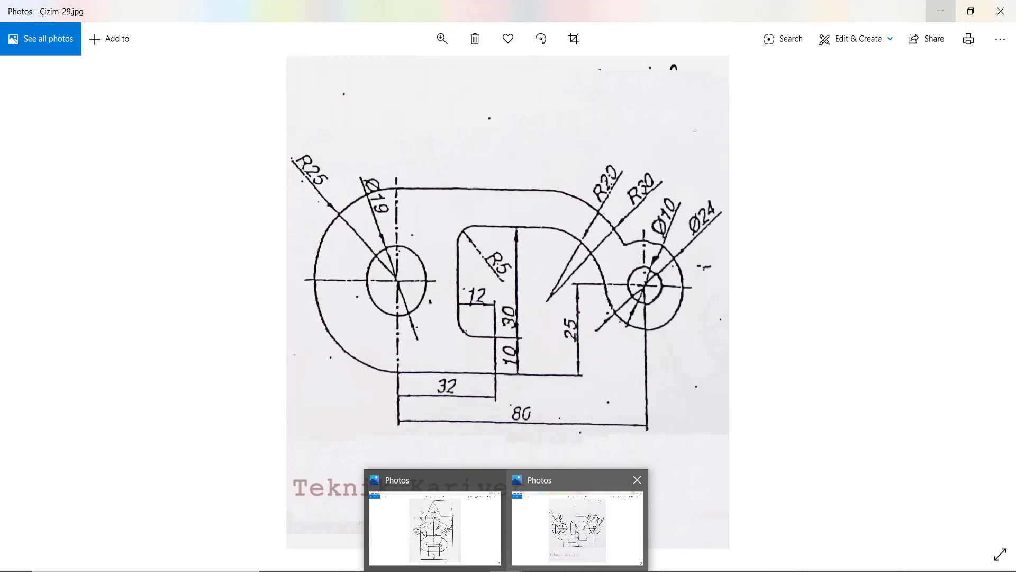
click(436, 527)
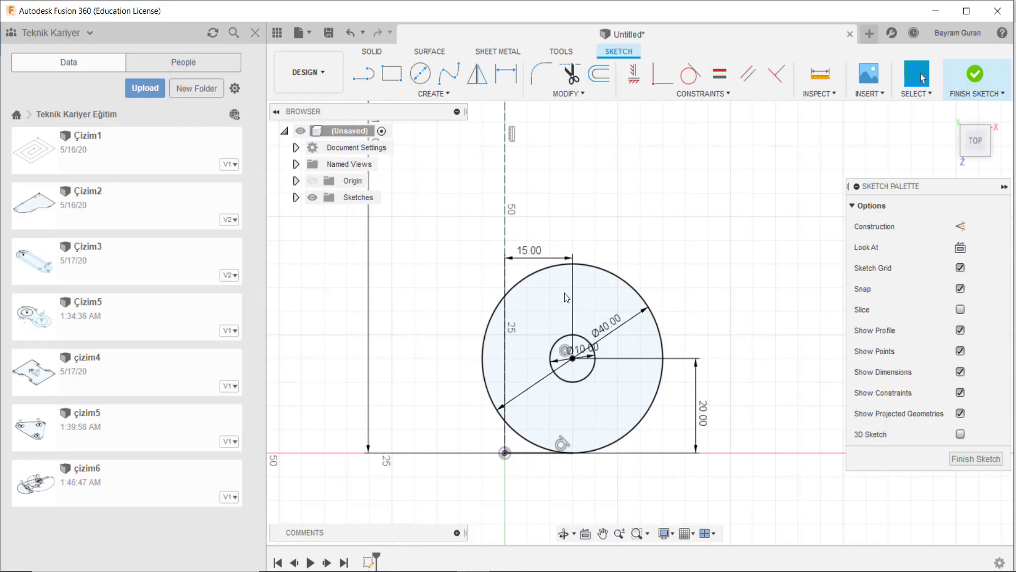
middle_drag(655, 190, 630, 229)
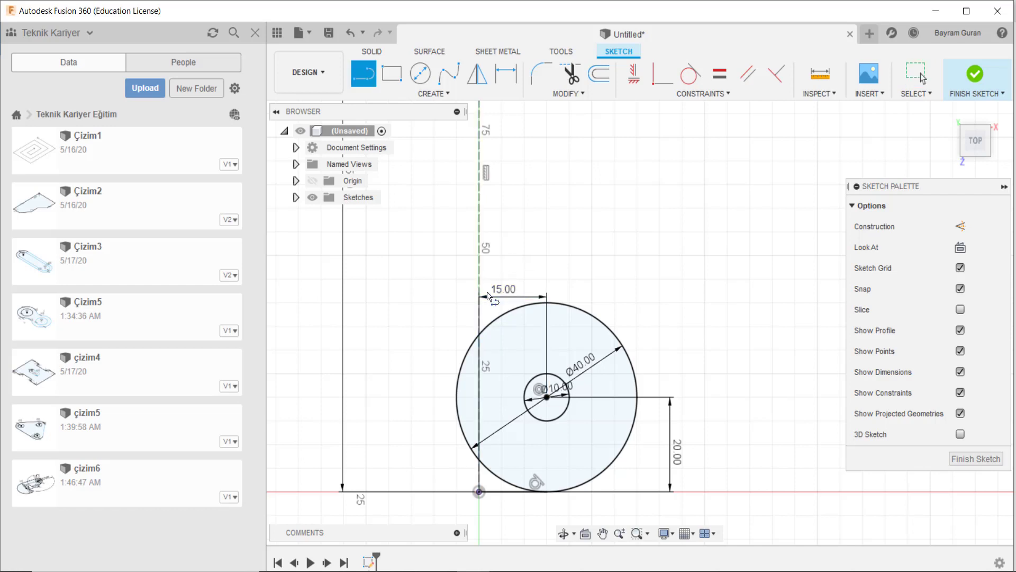
Step: Draw a vertical line above the circles, deleting the stray lines from the first attempt
key(l)
click(479, 279)
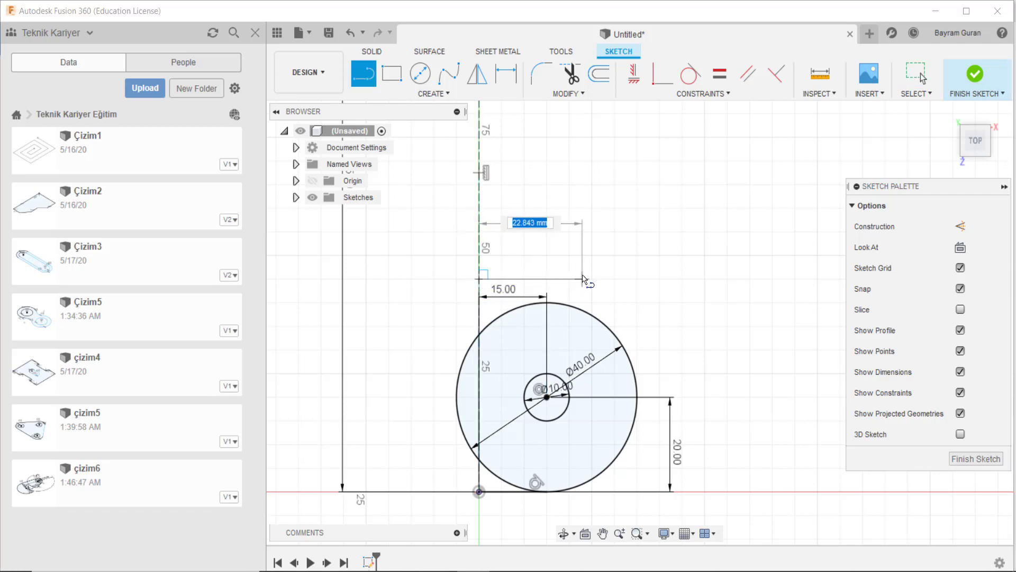
click(584, 279)
click(584, 173)
key(Escape)
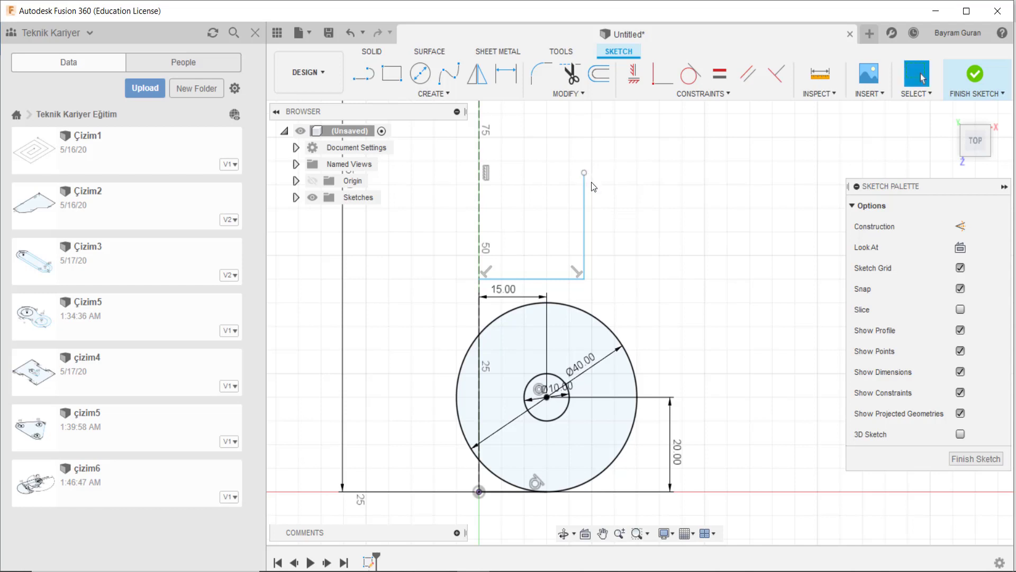
click(562, 279)
key(Delete)
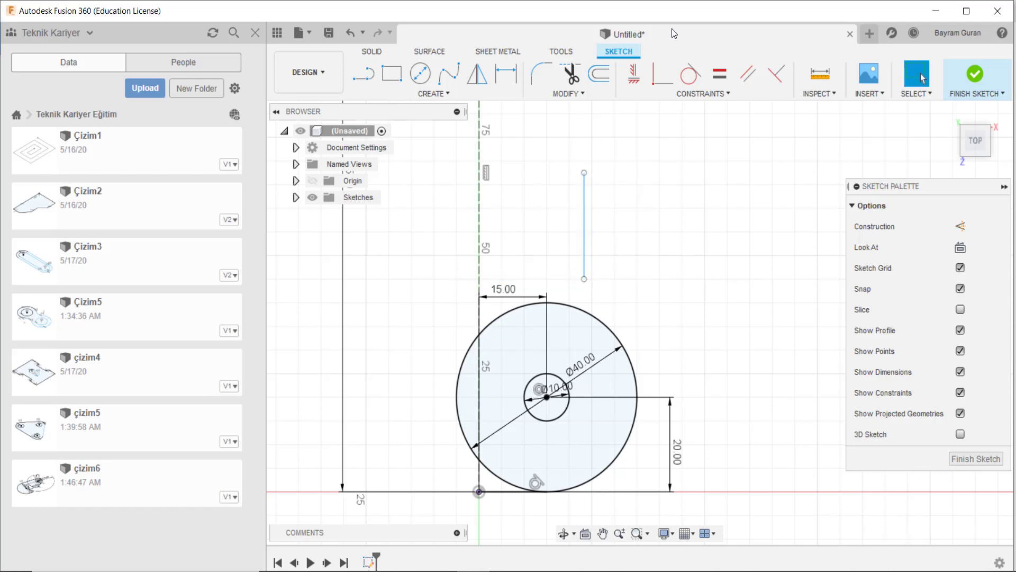
click(584, 180)
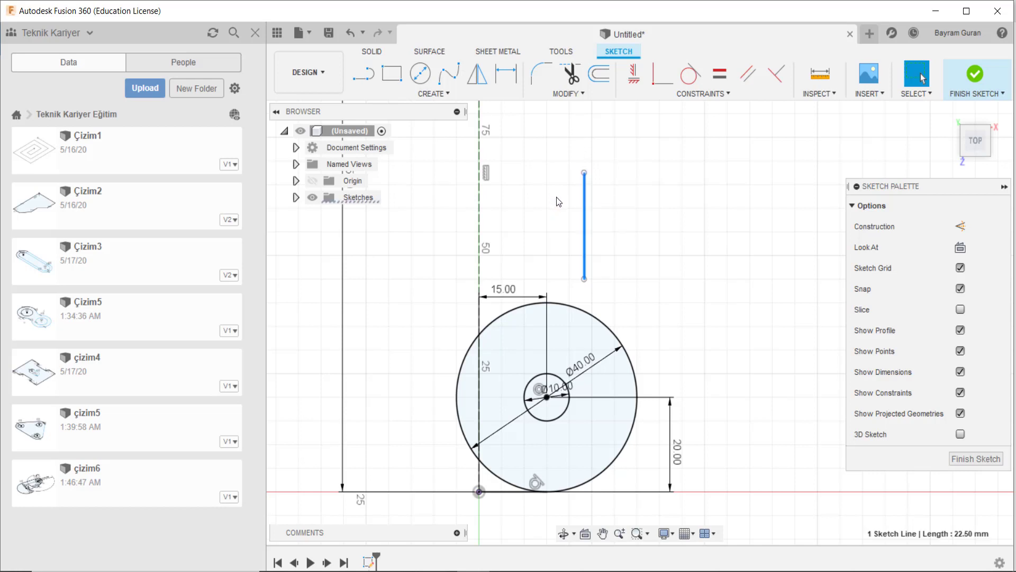
key(Delete)
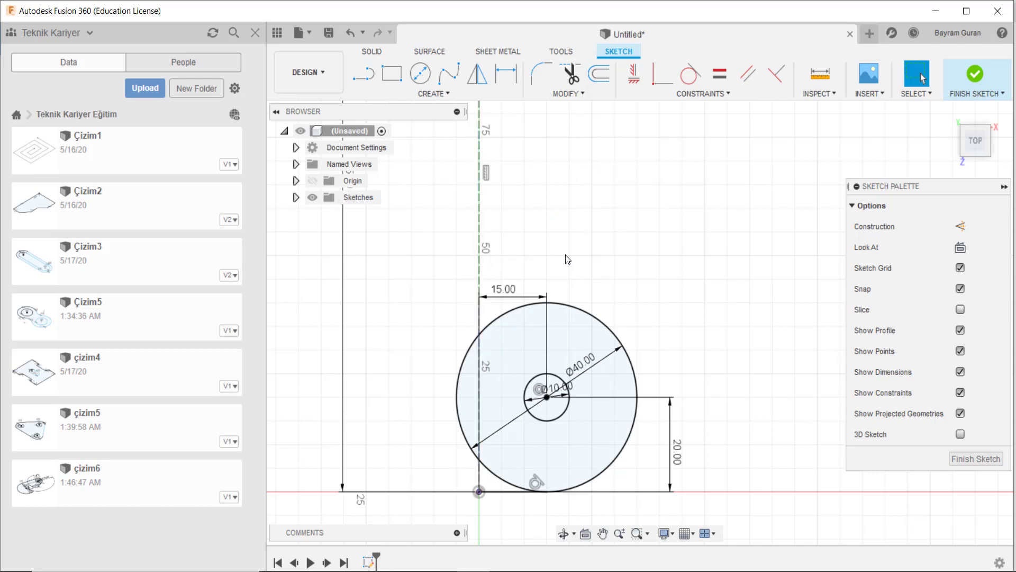
key(l)
click(559, 175)
click(559, 265)
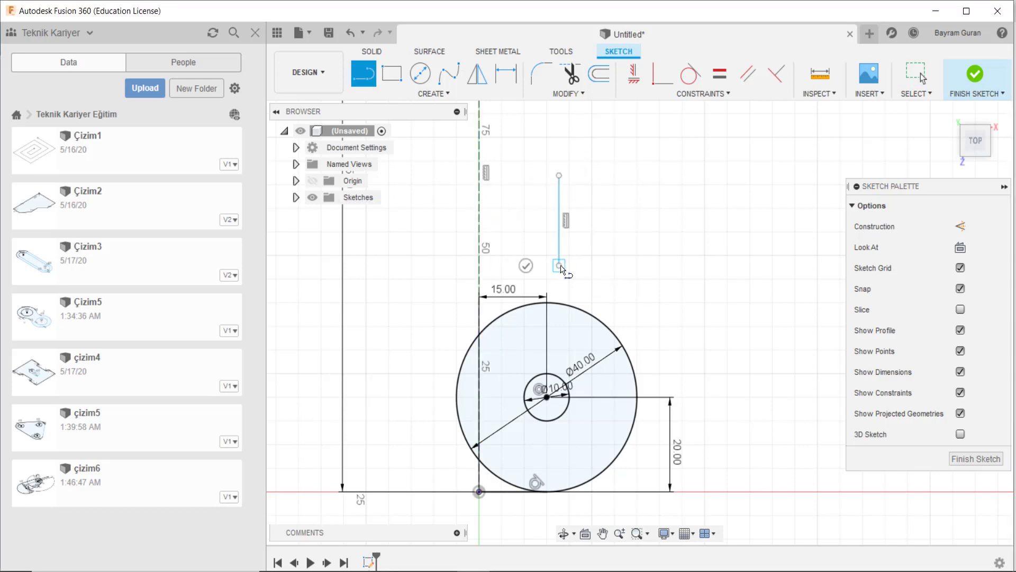
key(Escape)
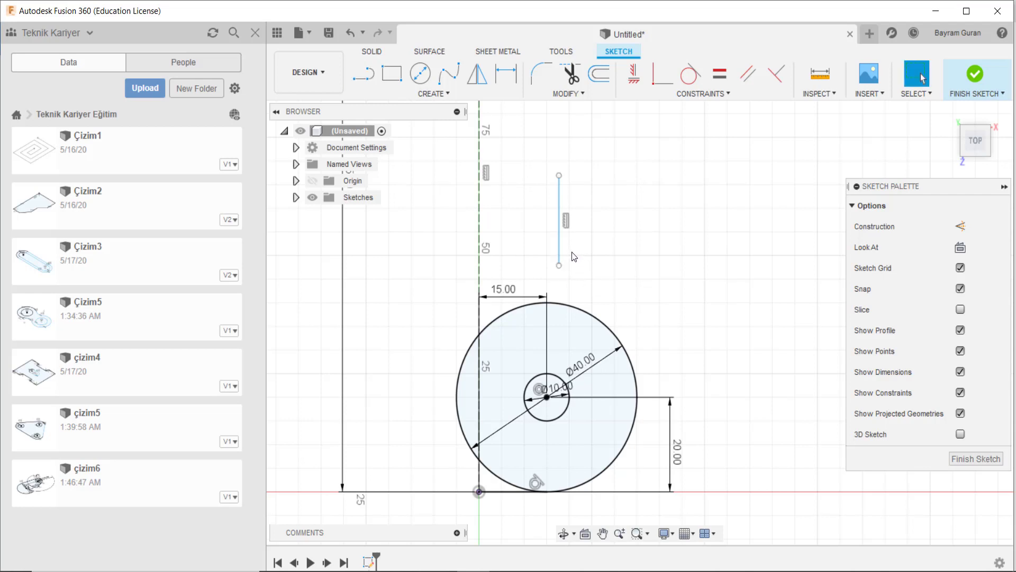
Step: Dimension the vertical line 20 mm from the construction centreline
key(d)
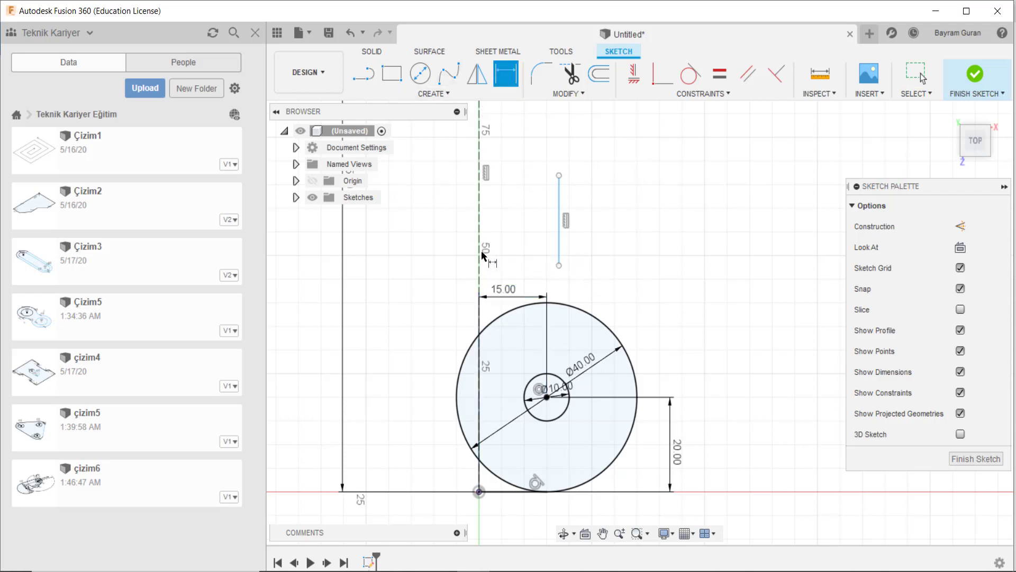
click(480, 255)
click(559, 252)
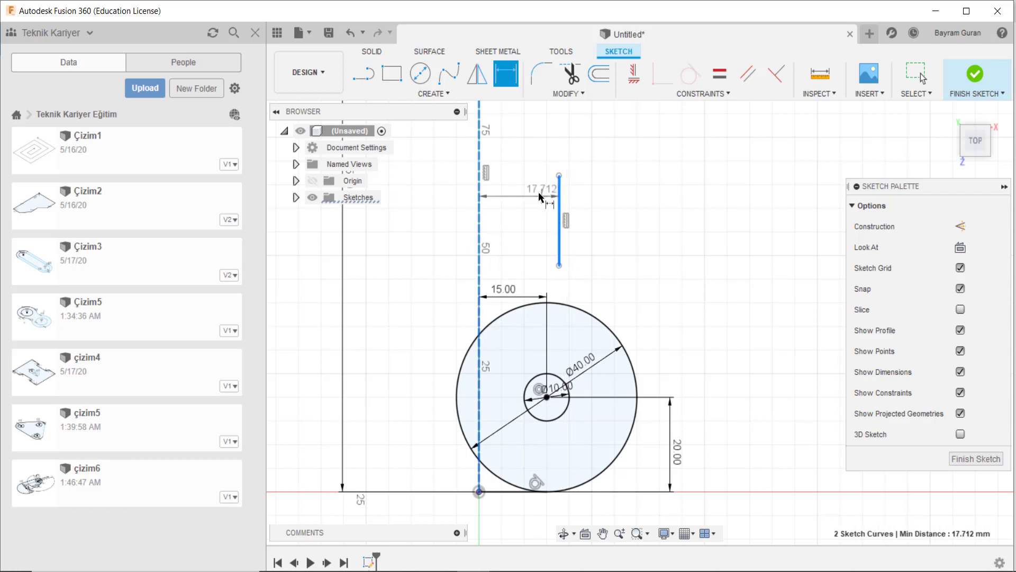
click(526, 226)
text(20)
key(Return)
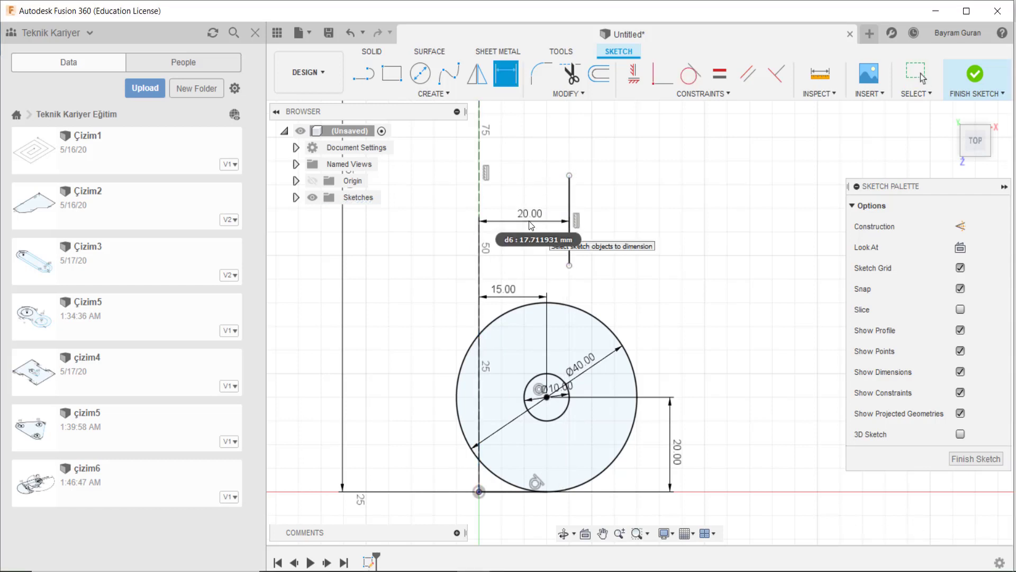
key(Escape)
click(569, 93)
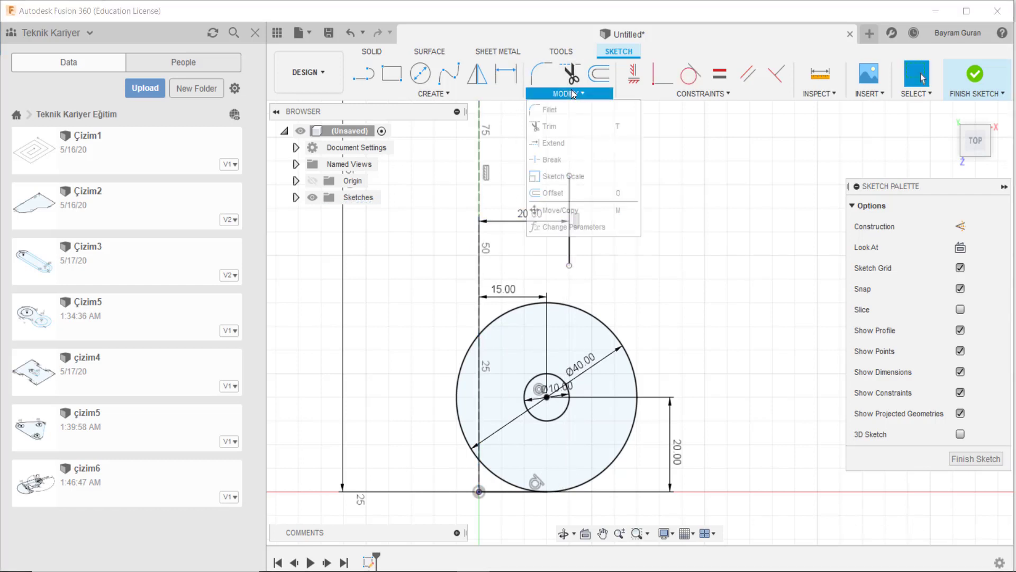
Step: Extend the vertical line down to the circle and trim the Ø40 circle's lower-left arc
click(571, 129)
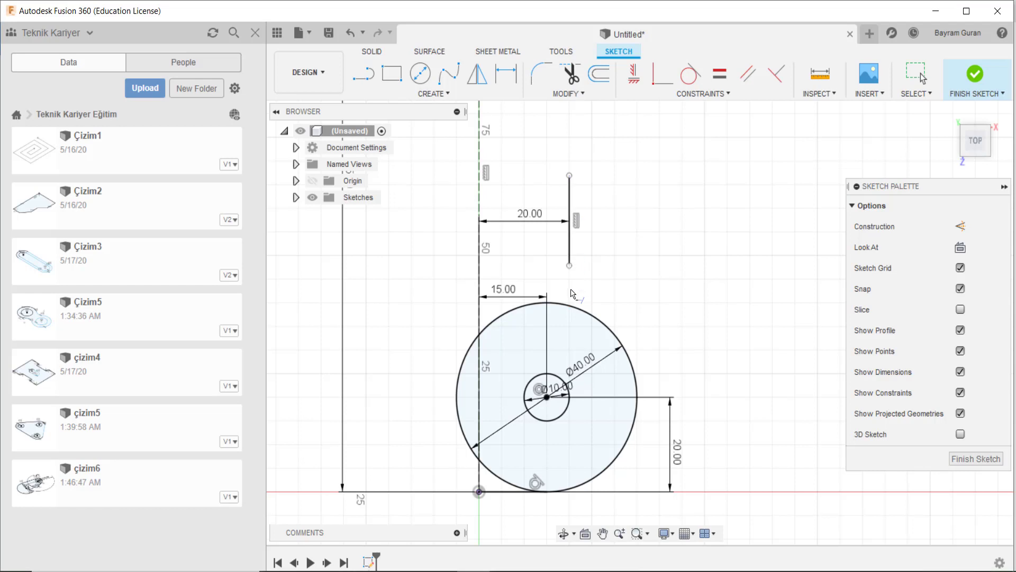
click(570, 265)
key(Escape)
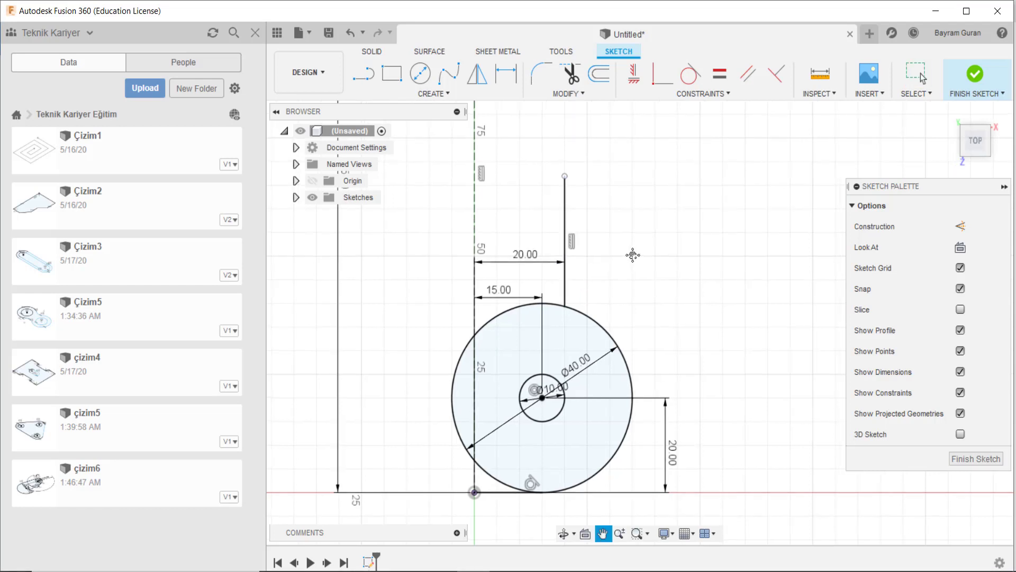
click(570, 74)
click(446, 404)
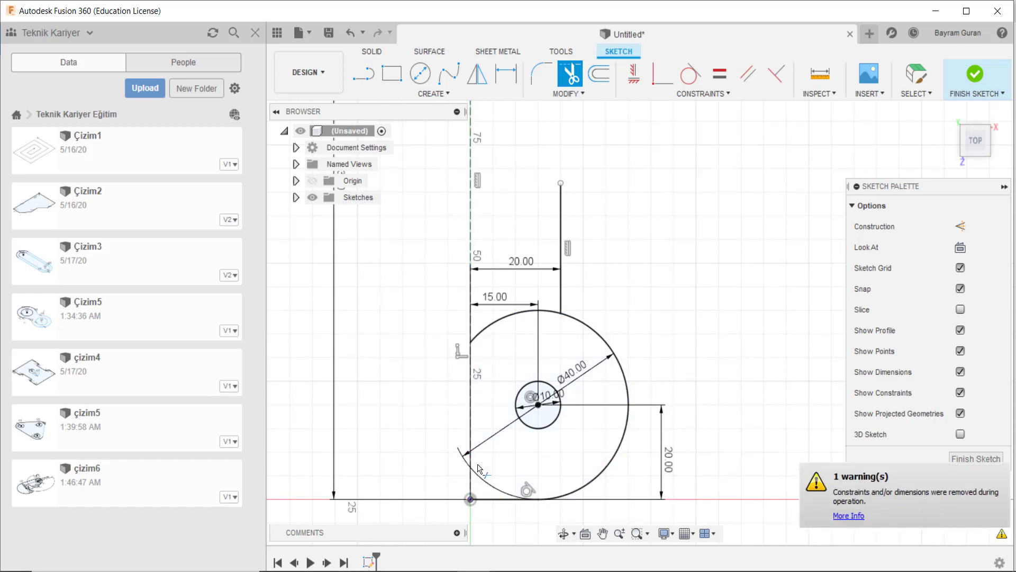
key(Escape)
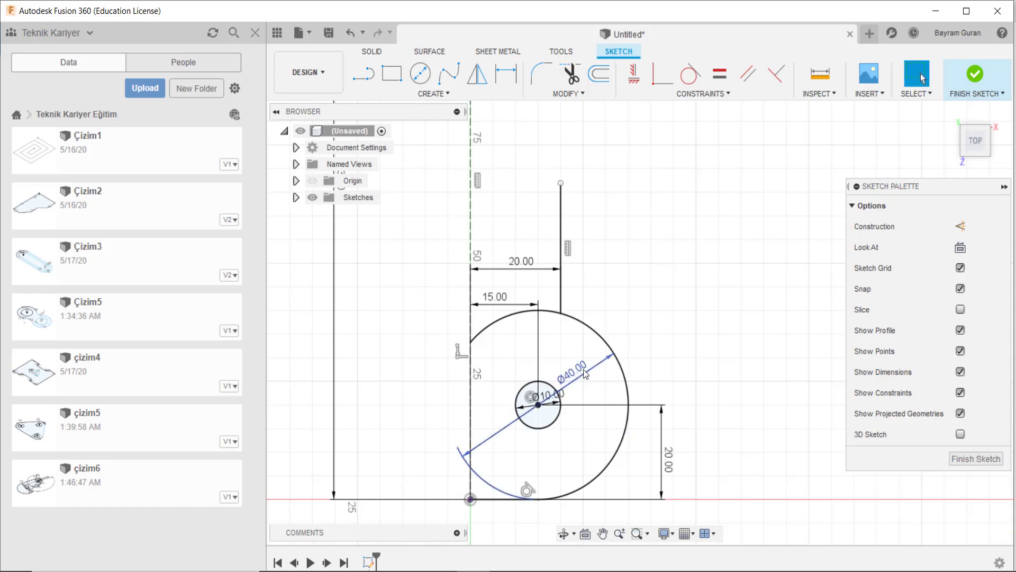
Step: Trim the upper-left arc and move the Ø40 dimension onto the remaining arc
drag(586, 372, 526, 371)
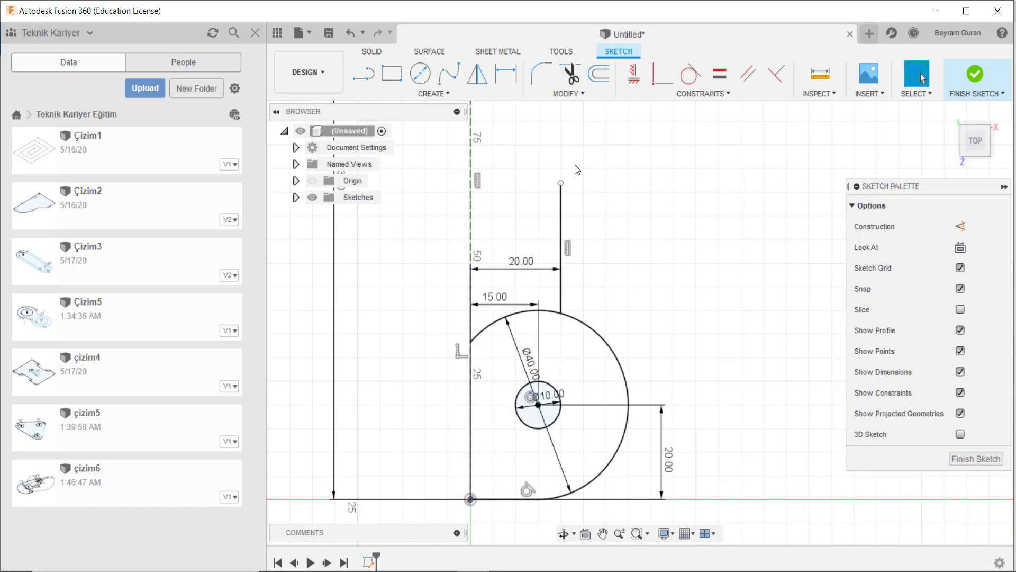
click(571, 74)
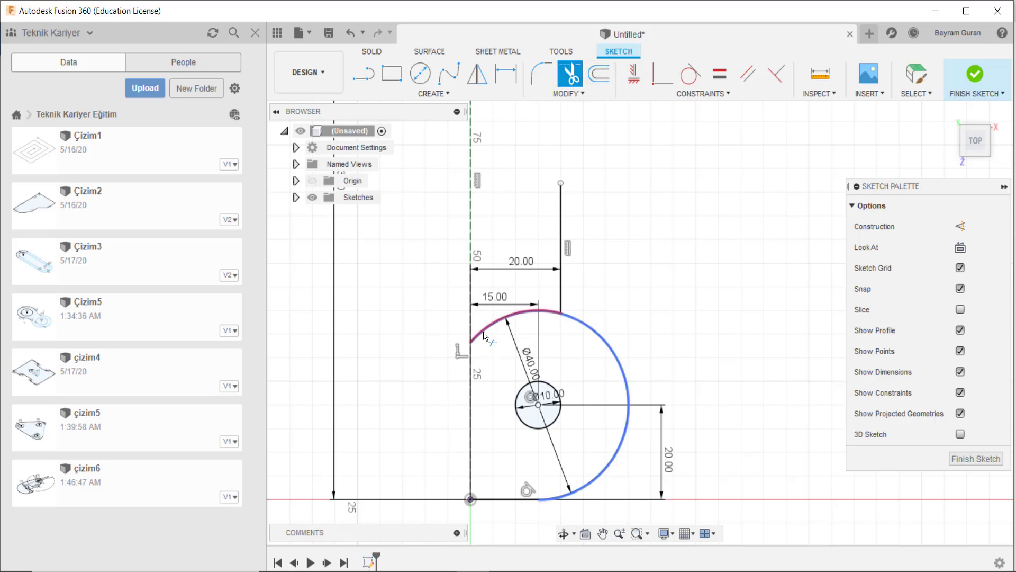
click(483, 334)
key(Escape)
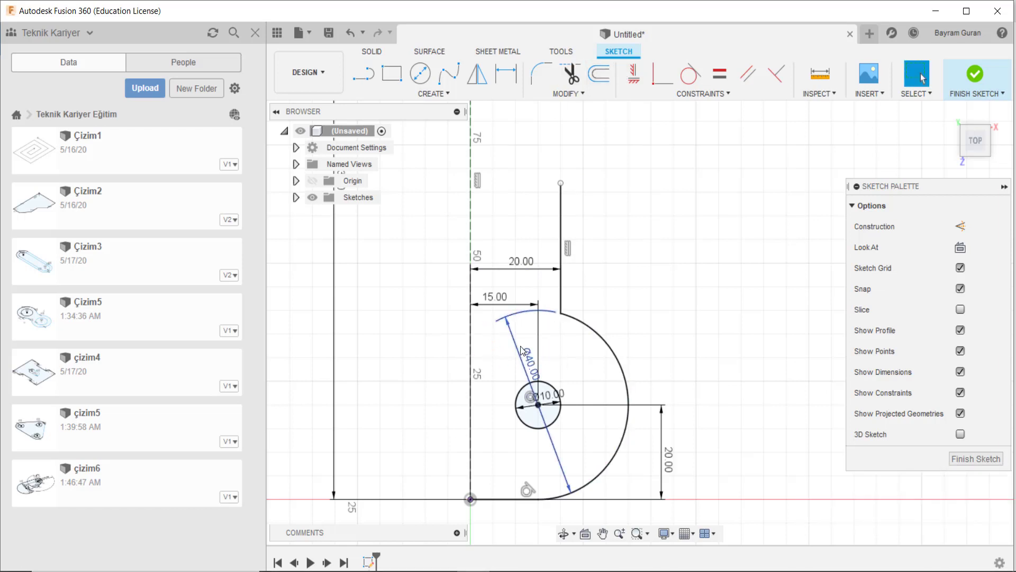
drag(520, 360, 560, 350)
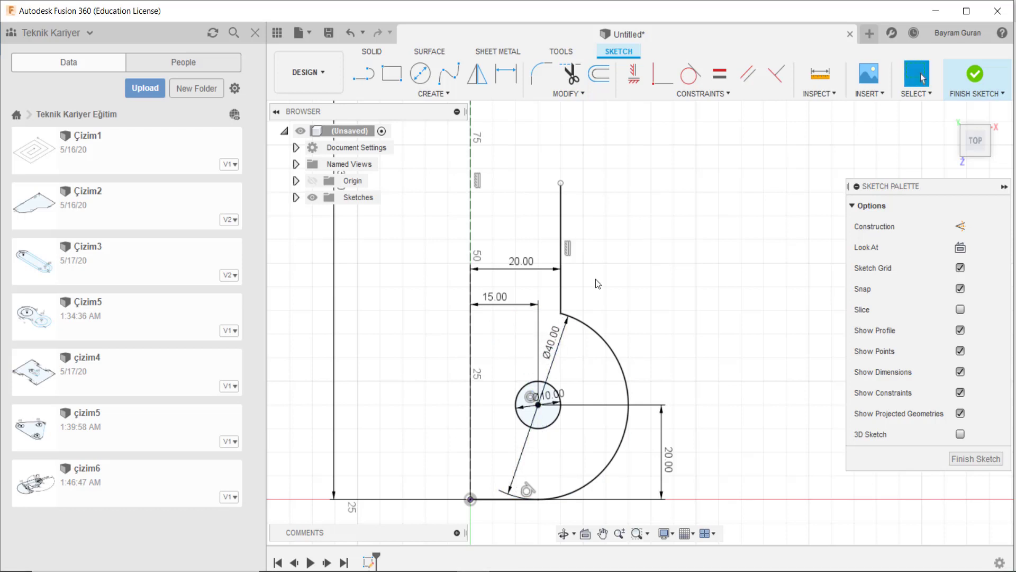
middle_drag(598, 286, 571, 319)
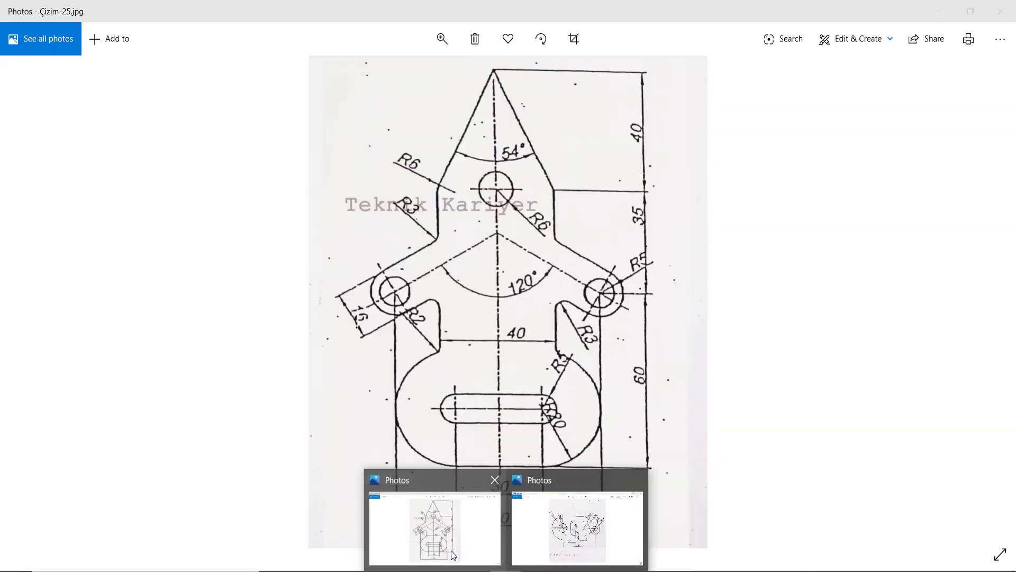
click(431, 522)
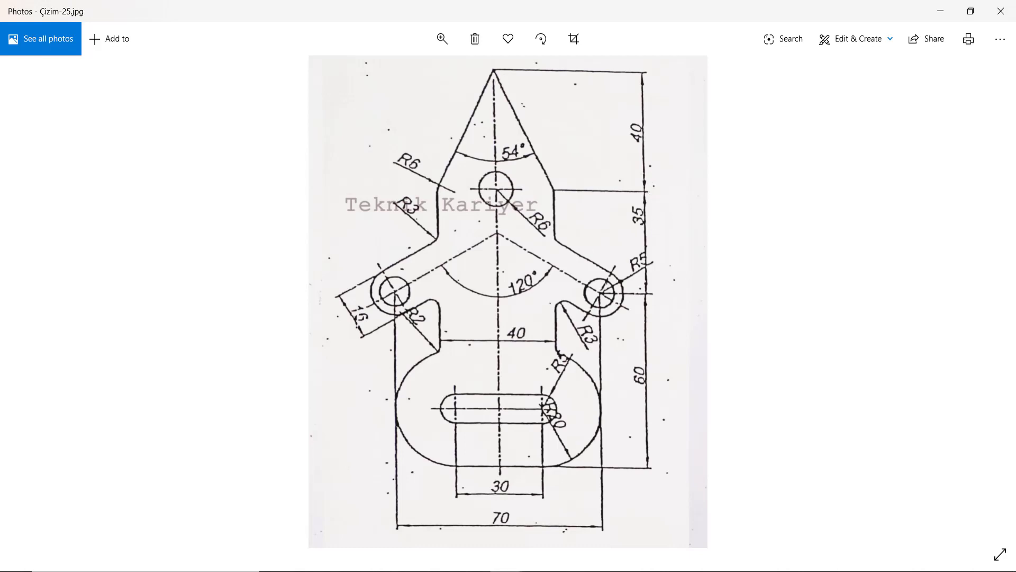
click(429, 525)
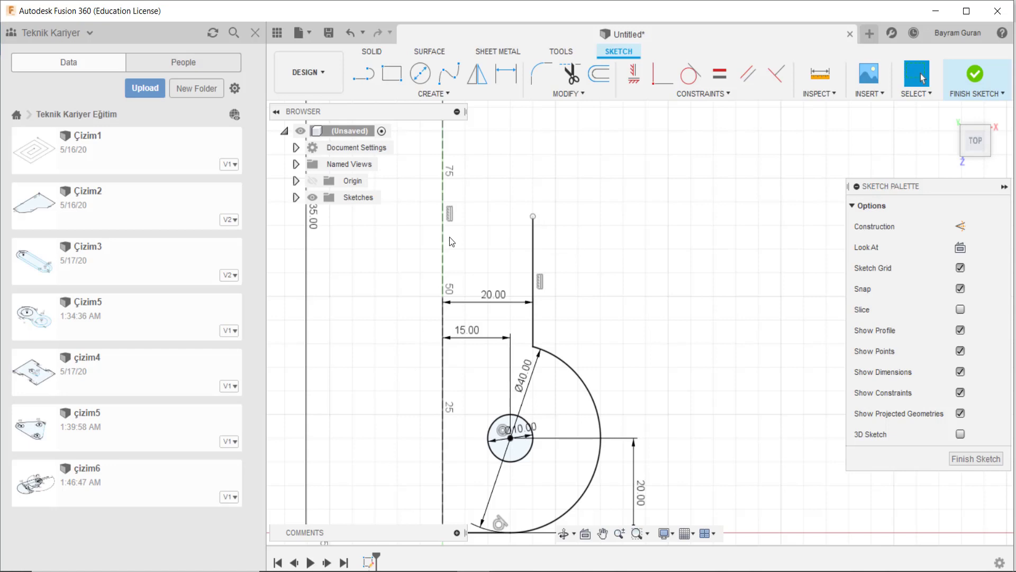
Step: Draw a slanted line down-right from the top end of the 135 mm centreline
click(440, 280)
scroll(476, 212, down, 2)
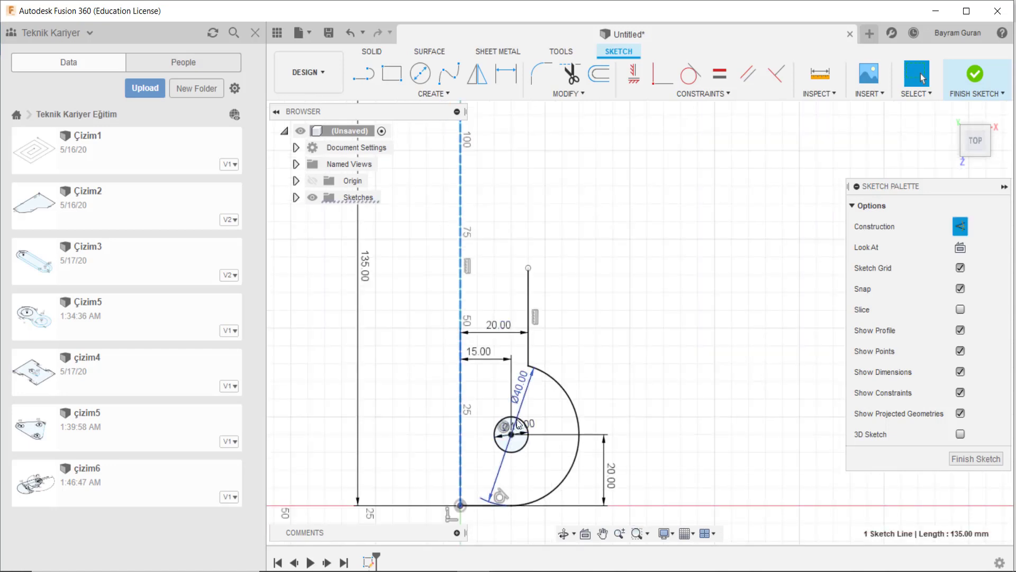
middle_drag(496, 150, 498, 256)
click(498, 256)
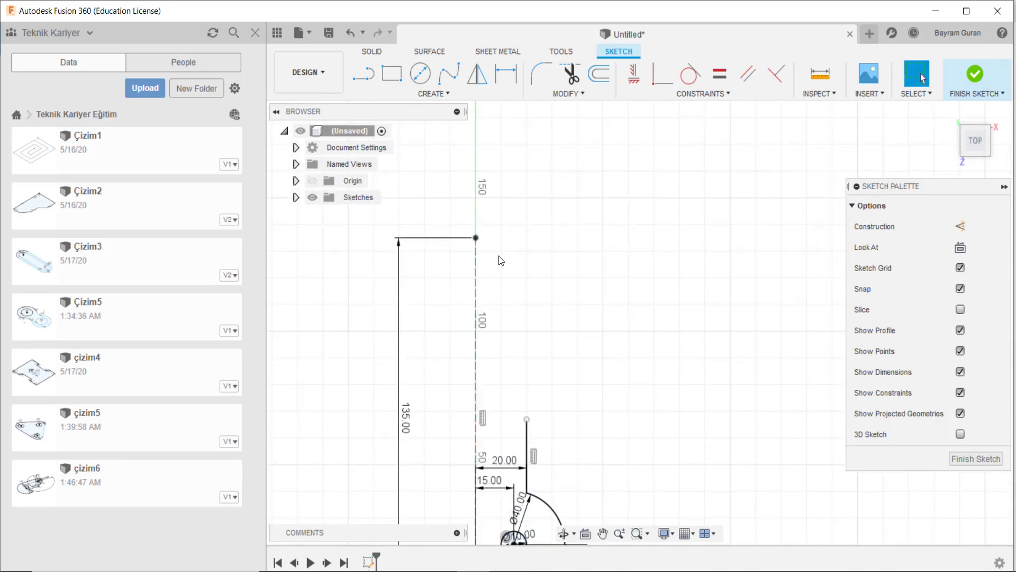
key(l)
click(475, 237)
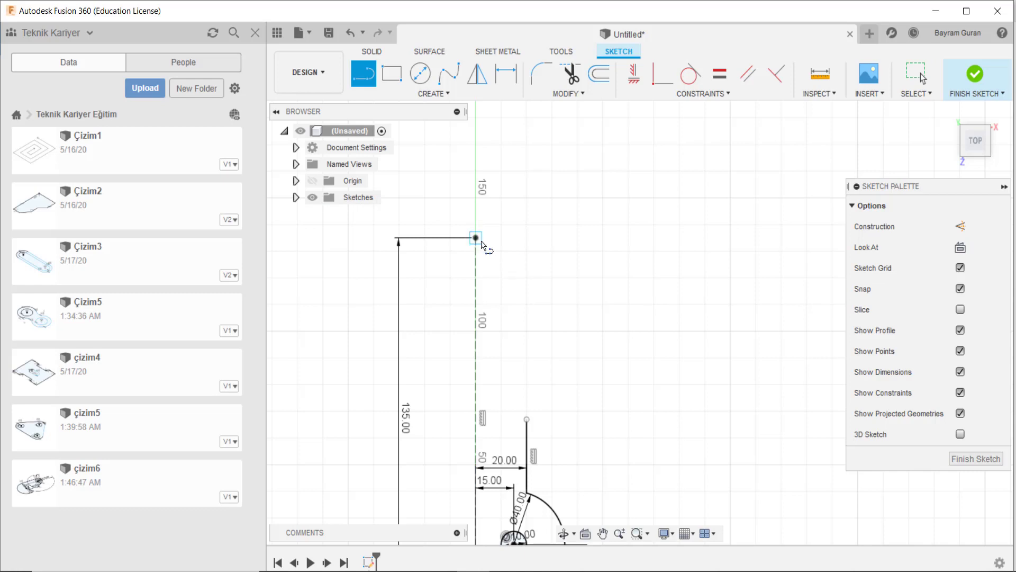
click(538, 335)
key(Escape)
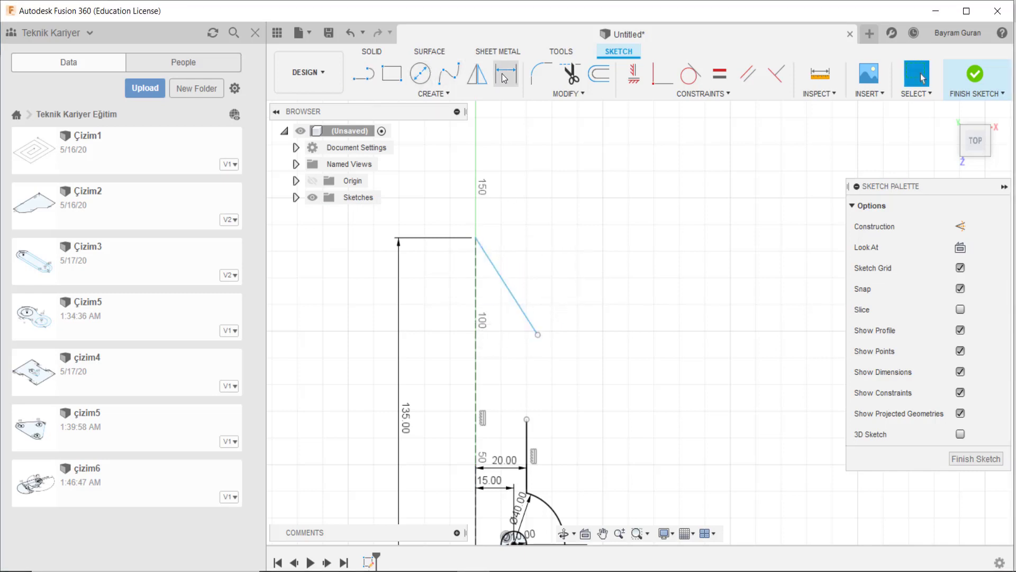
Step: Dimension the angle between the slanted line and the centreline as 27°
click(506, 74)
click(496, 271)
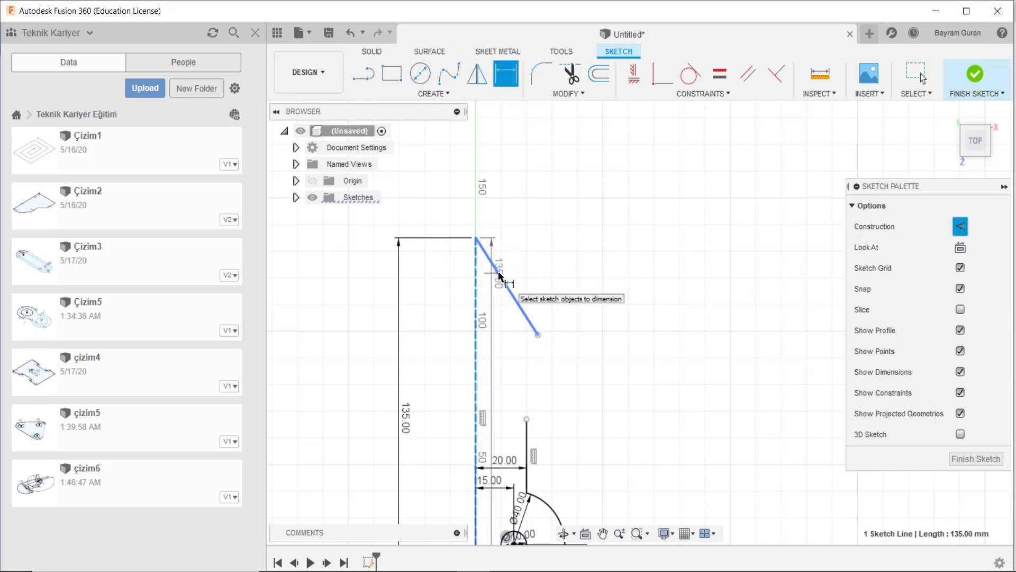
click(476, 297)
click(508, 313)
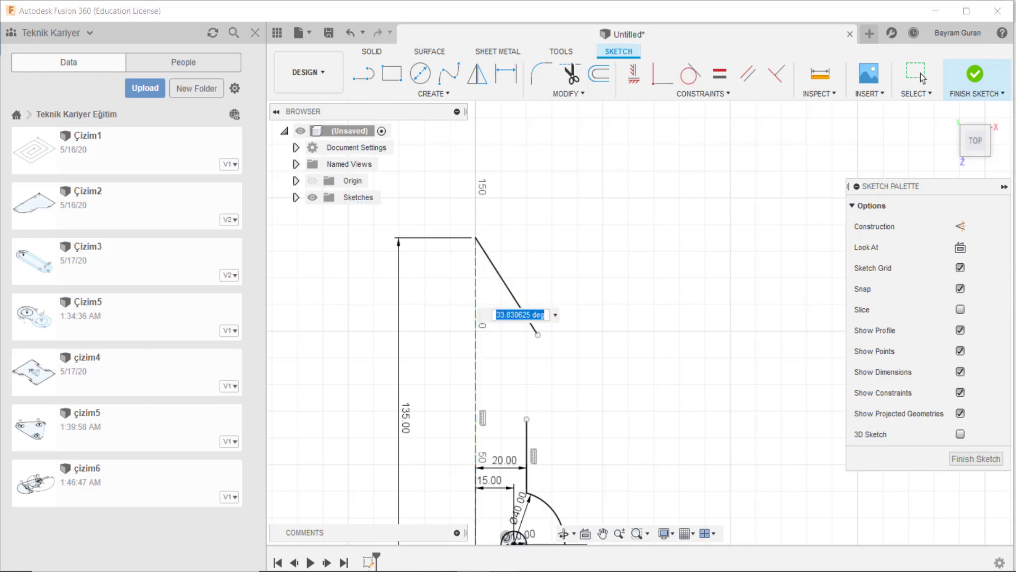
click(470, 557)
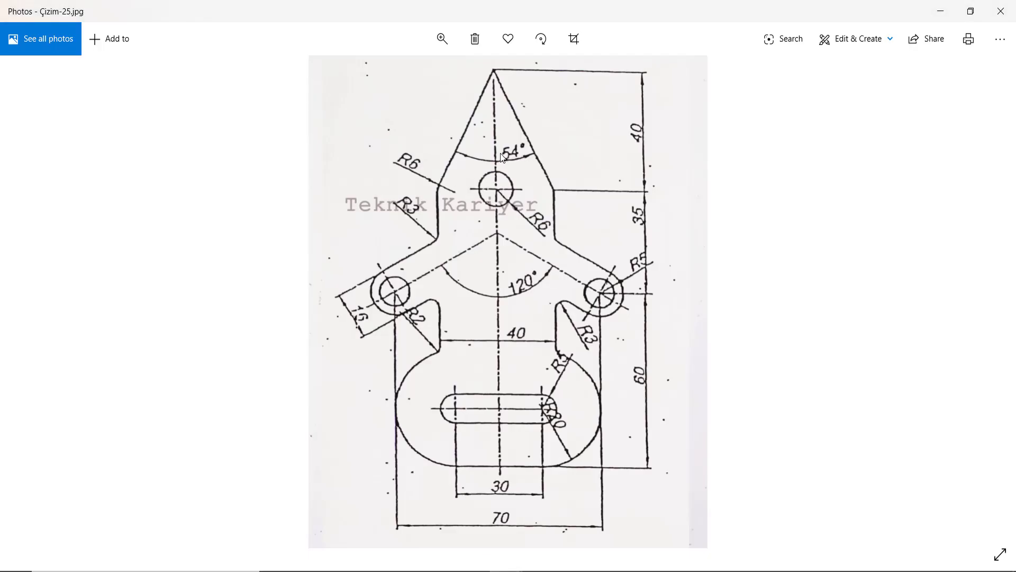
click(940, 11)
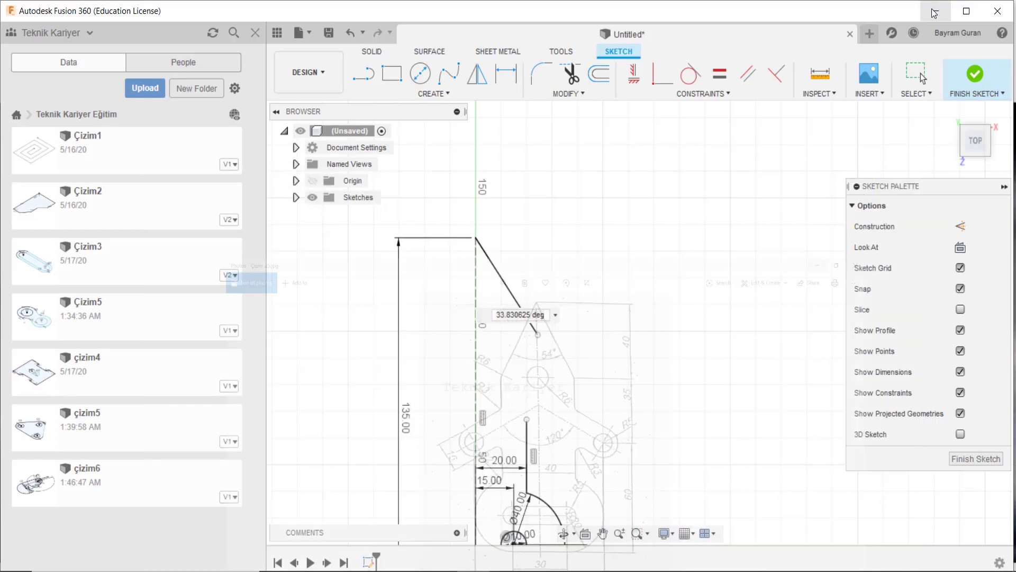
double_click(514, 316)
text(2)
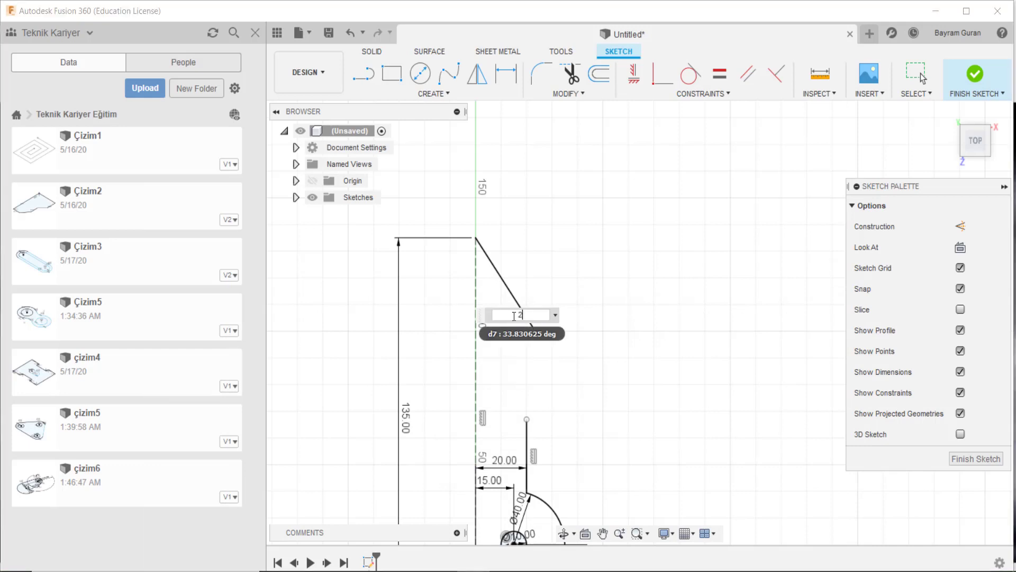
text(7)
key(Return)
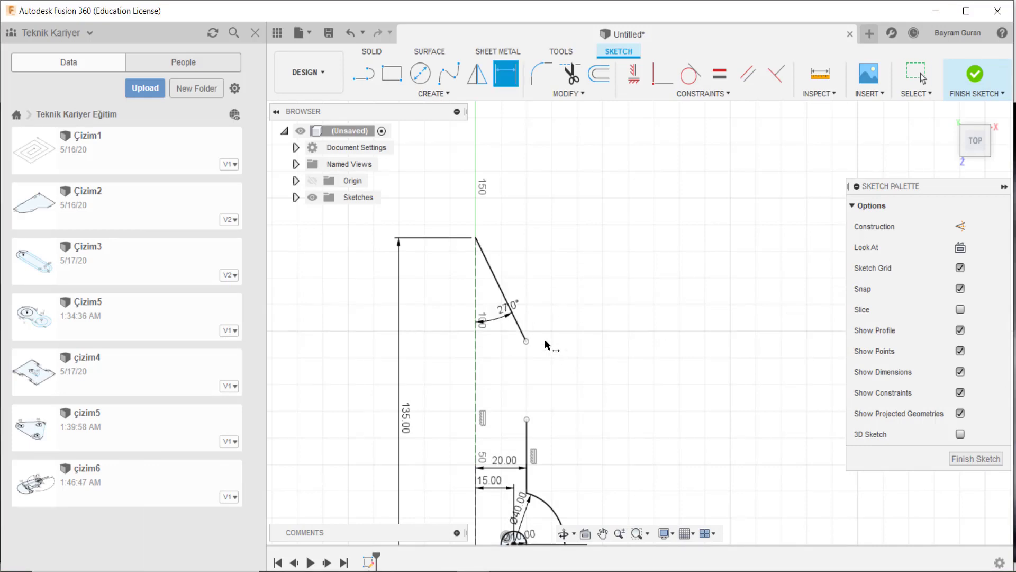
click(921, 77)
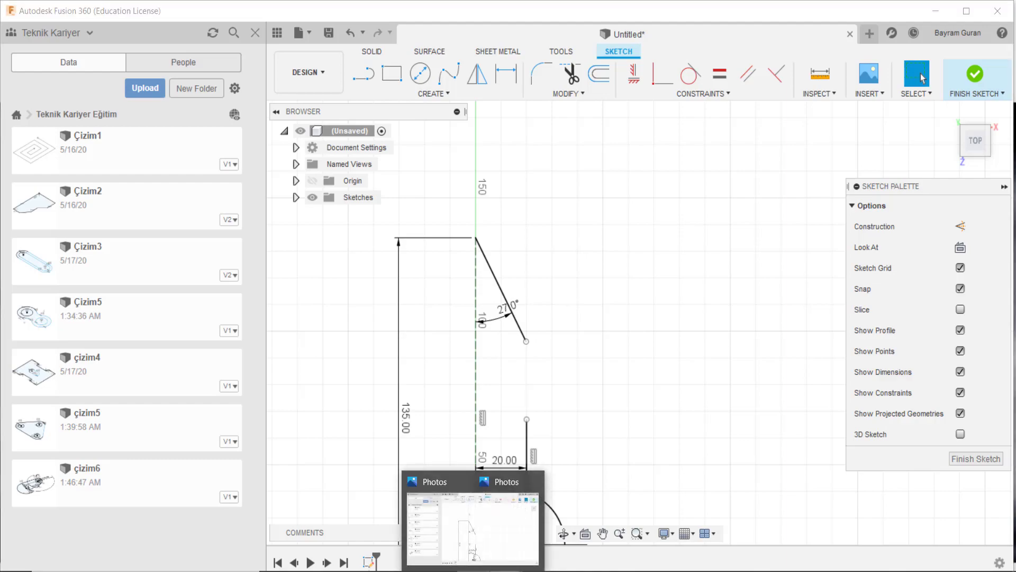
Step: After checking the reference, dimension the slanted line's vertical height to 40 mm
click(503, 525)
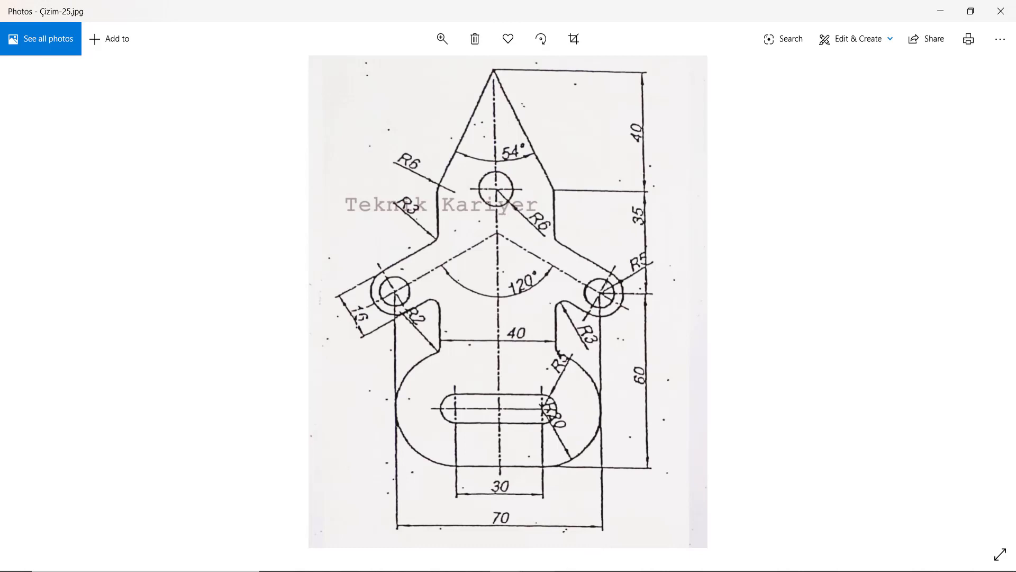
click(478, 497)
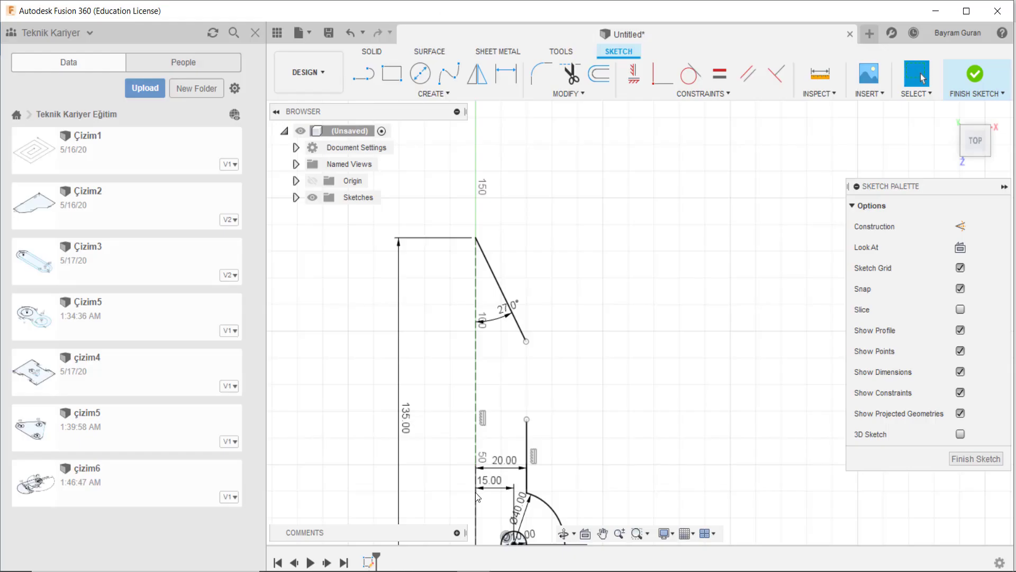
click(506, 73)
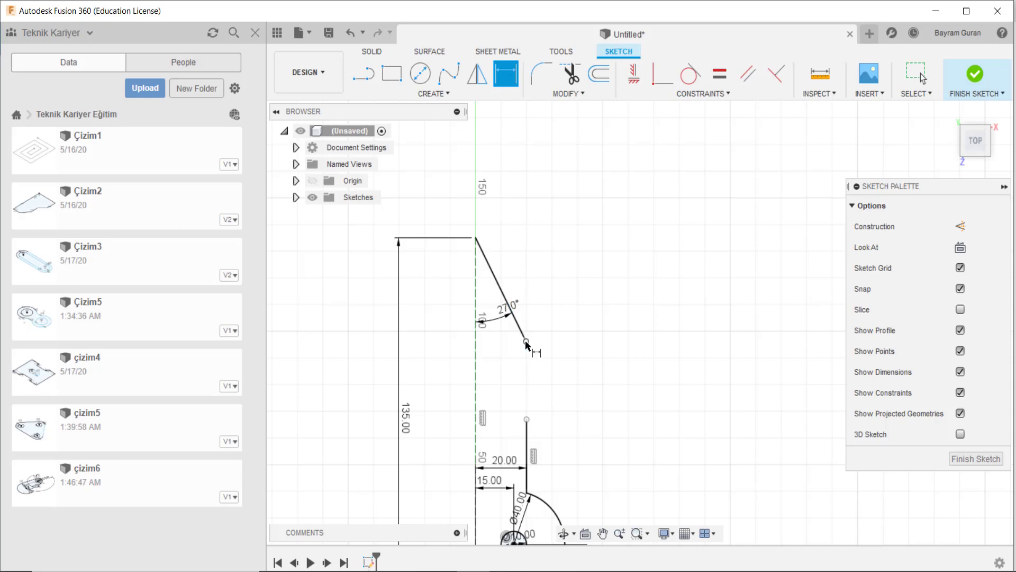
click(481, 248)
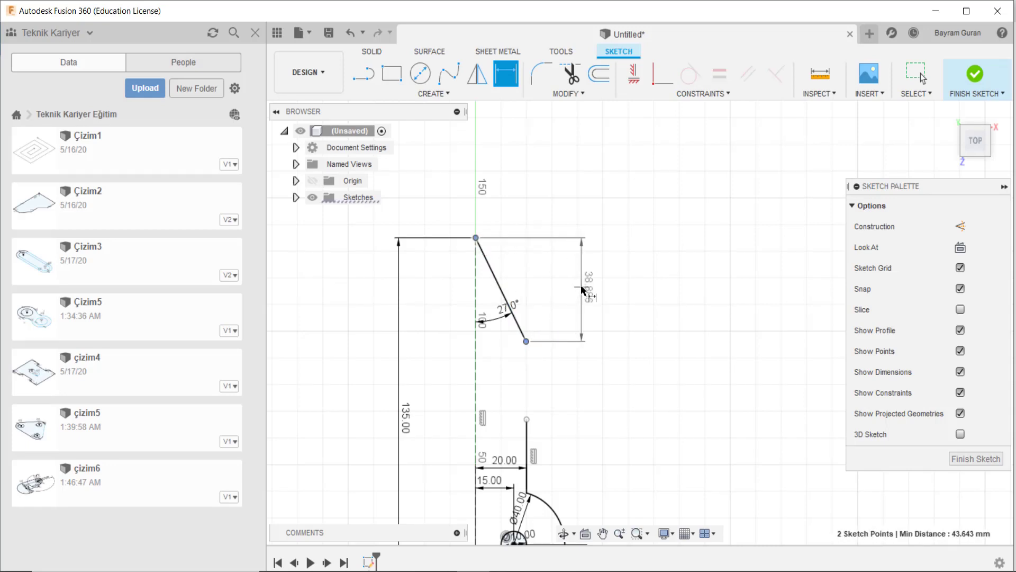
click(581, 293)
text(40)
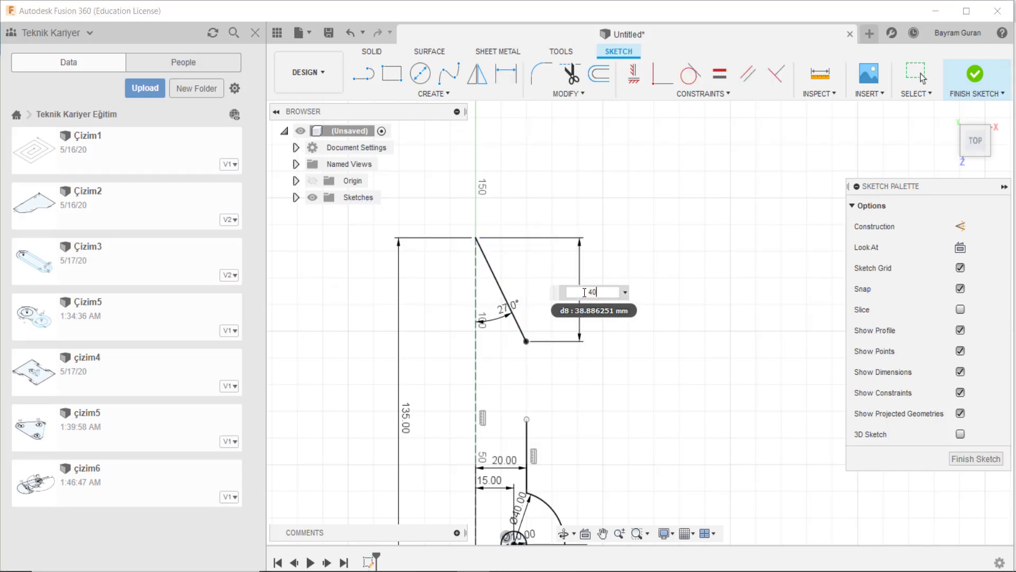
key(Return)
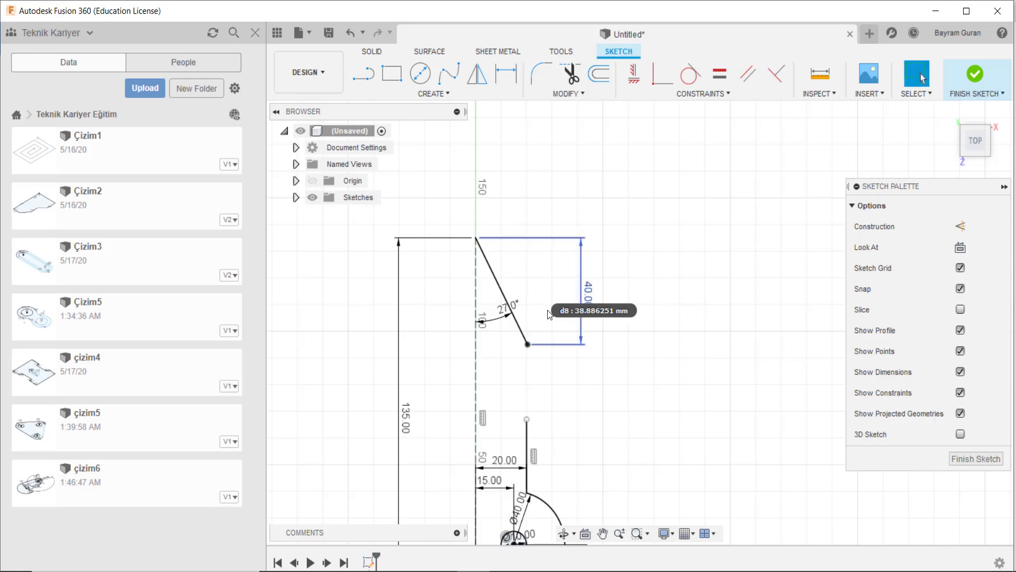
middle_drag(548, 314, 545, 281)
scroll(545, 281, up, 1)
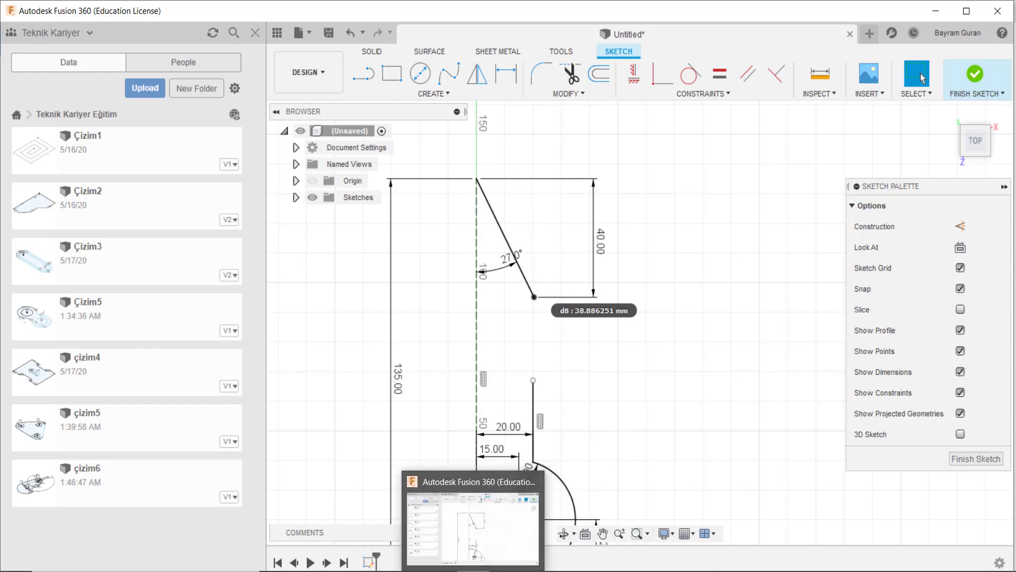
Step: Review Çizim-25.jpg in Photos, then minimize it to return to the sketch
click(579, 524)
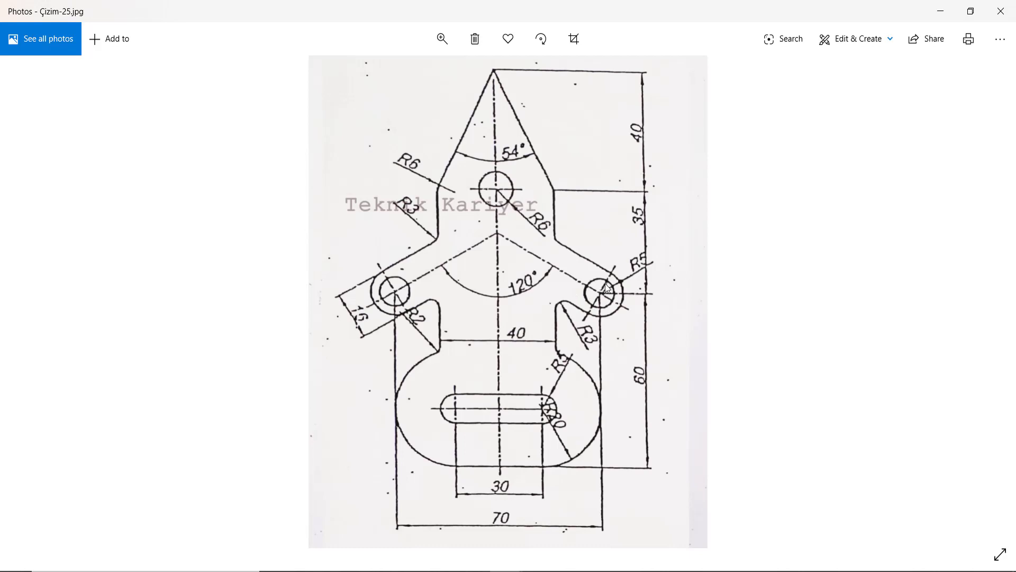
click(501, 517)
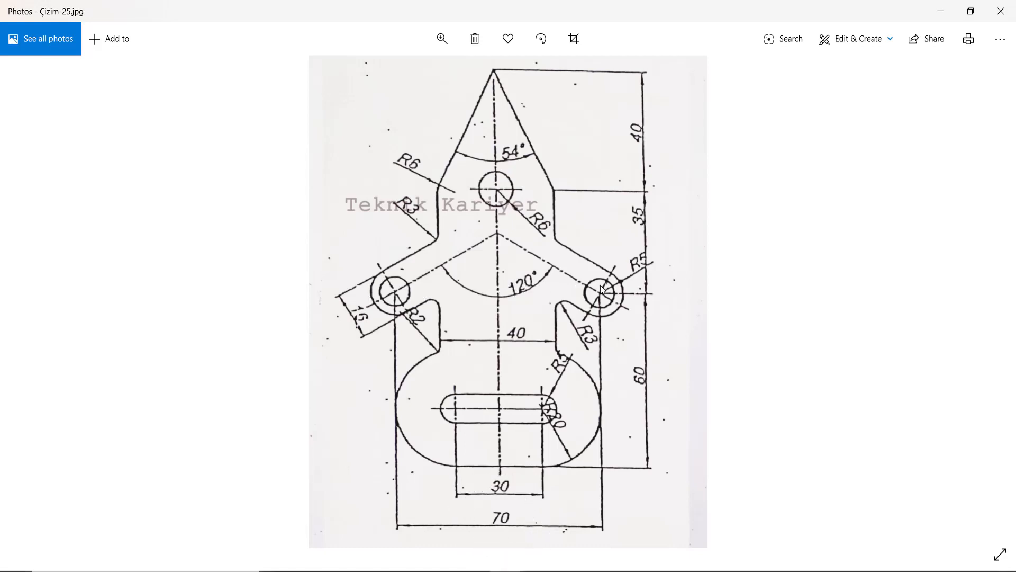
click(940, 10)
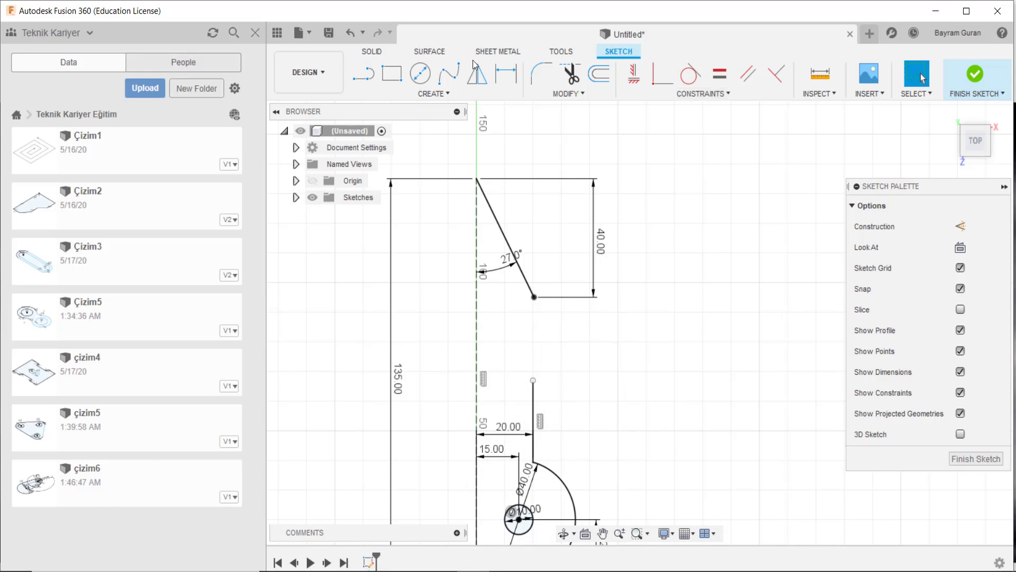
Step: Draw two concentric circles sharing one centre to the right of the centre line
click(420, 73)
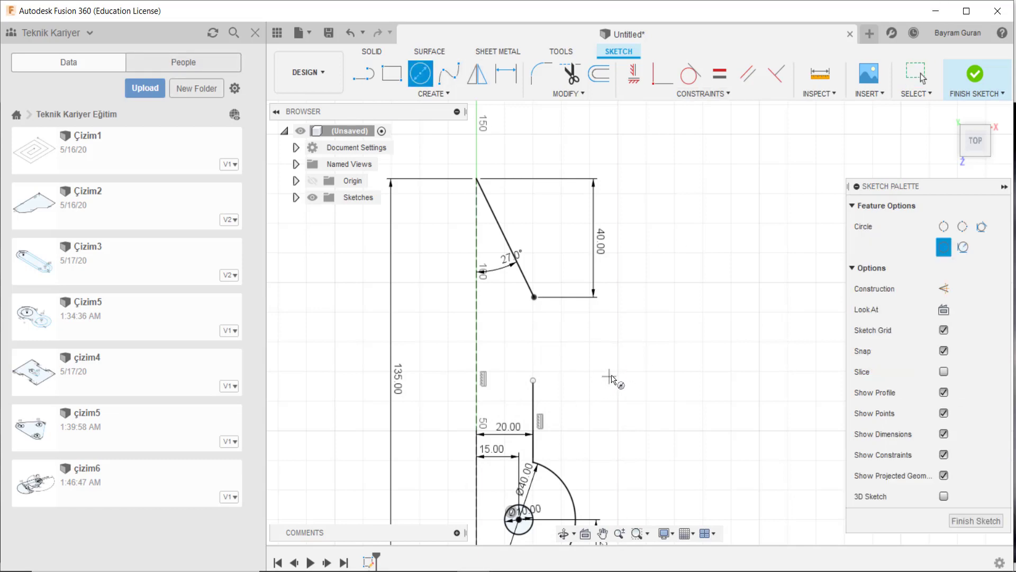
click(618, 371)
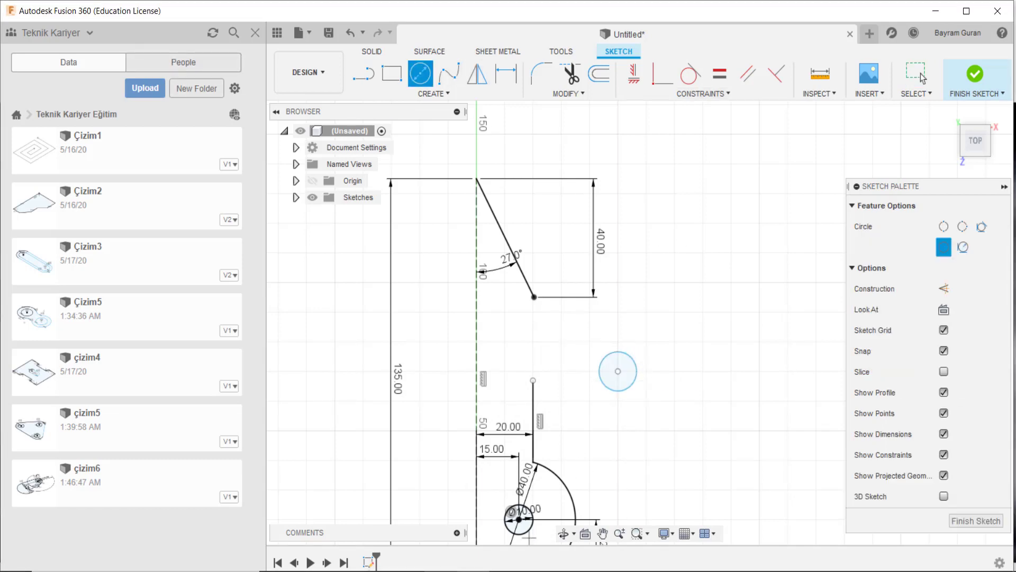
click(619, 532)
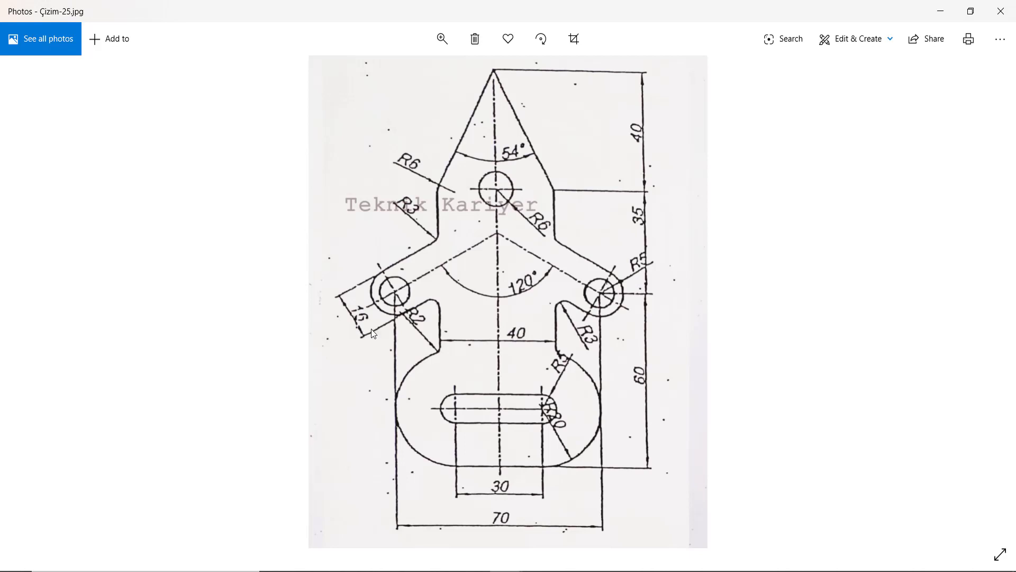
click(941, 11)
click(618, 371)
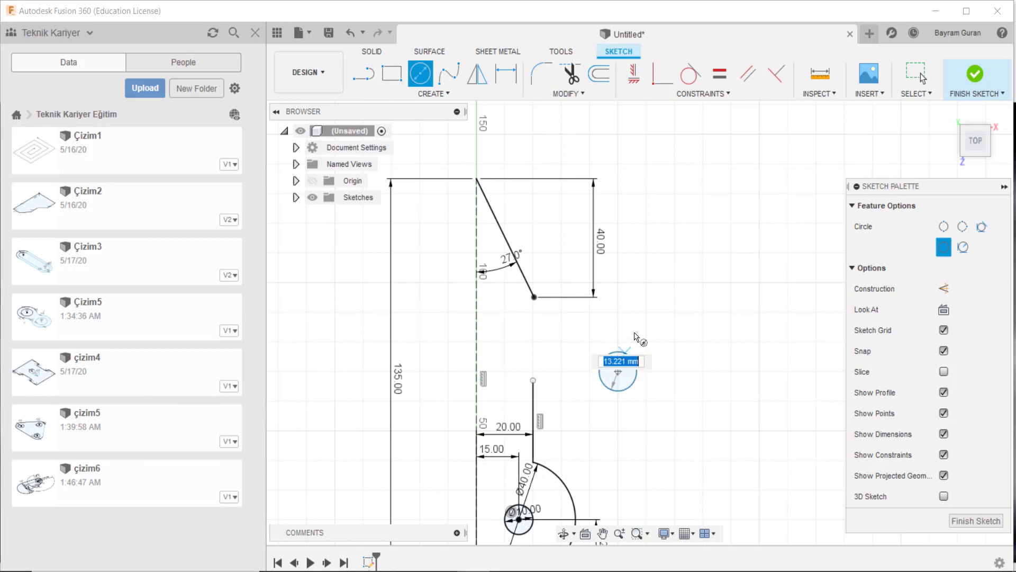
click(641, 331)
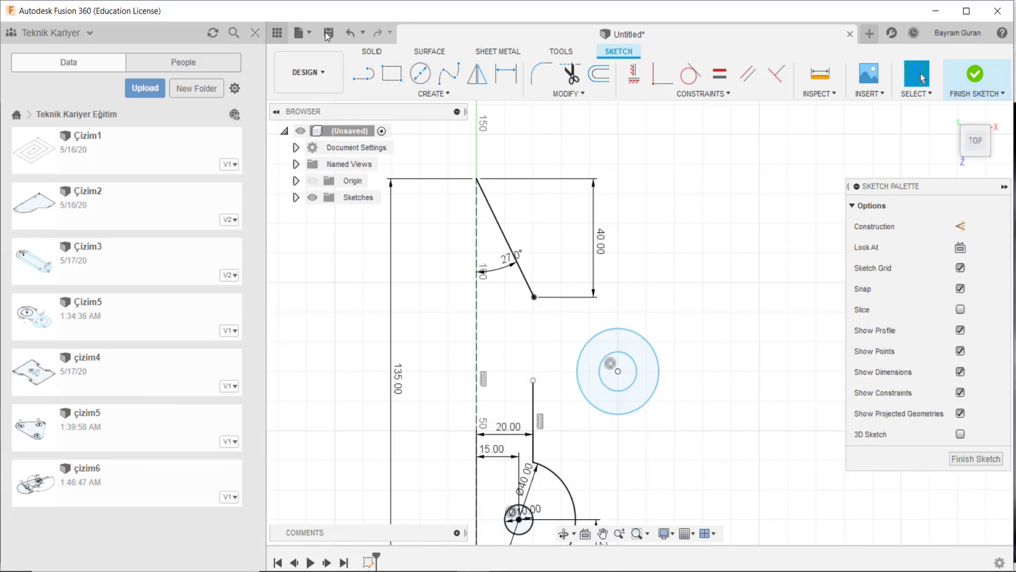
Step: Dimension the inner circle to Ø10 and the outer circle to Ø16
key(d)
click(650, 337)
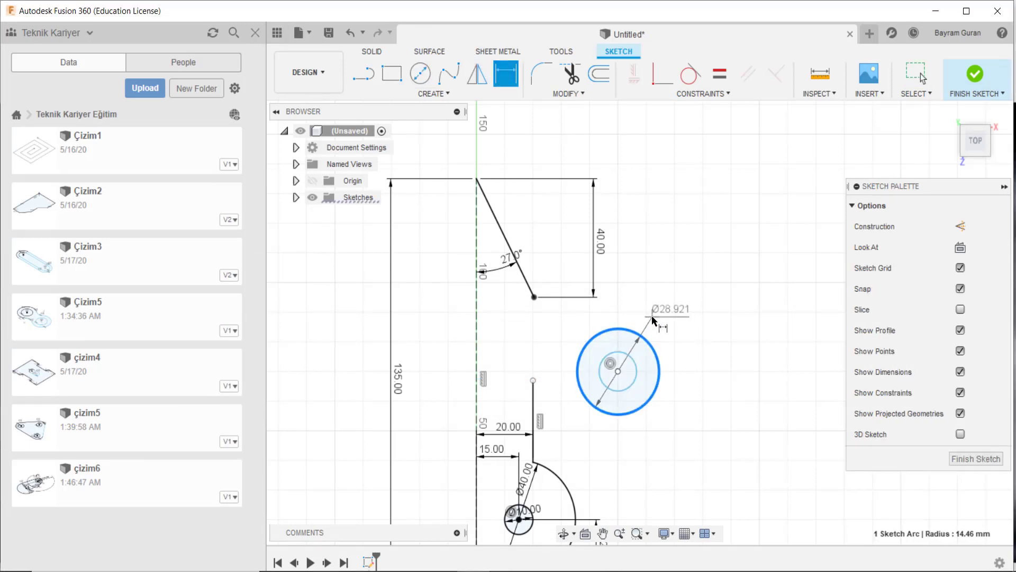
click(652, 316)
text(10)
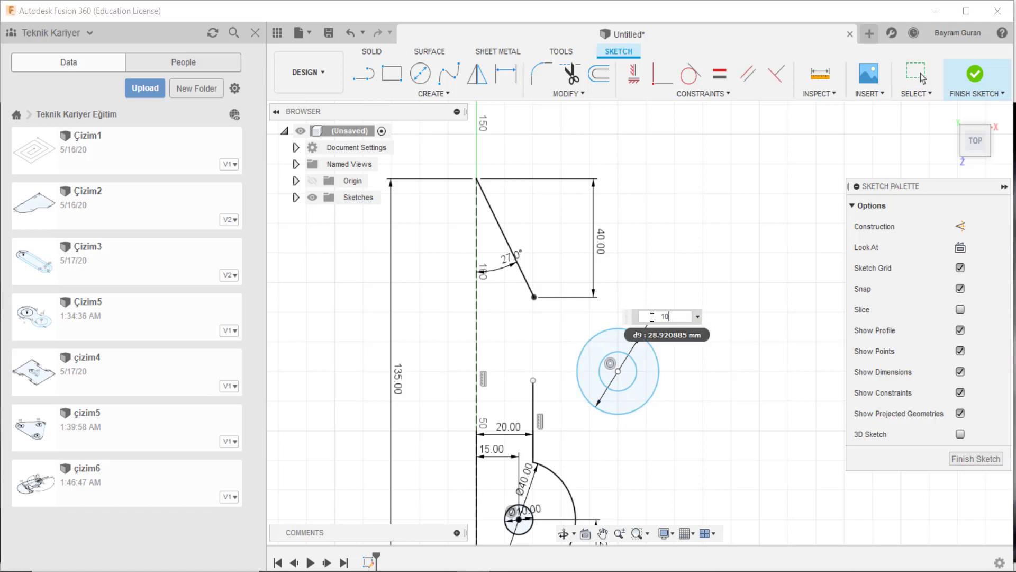
key(Return)
scroll(630, 377, up, 2)
scroll(638, 373, up, 3)
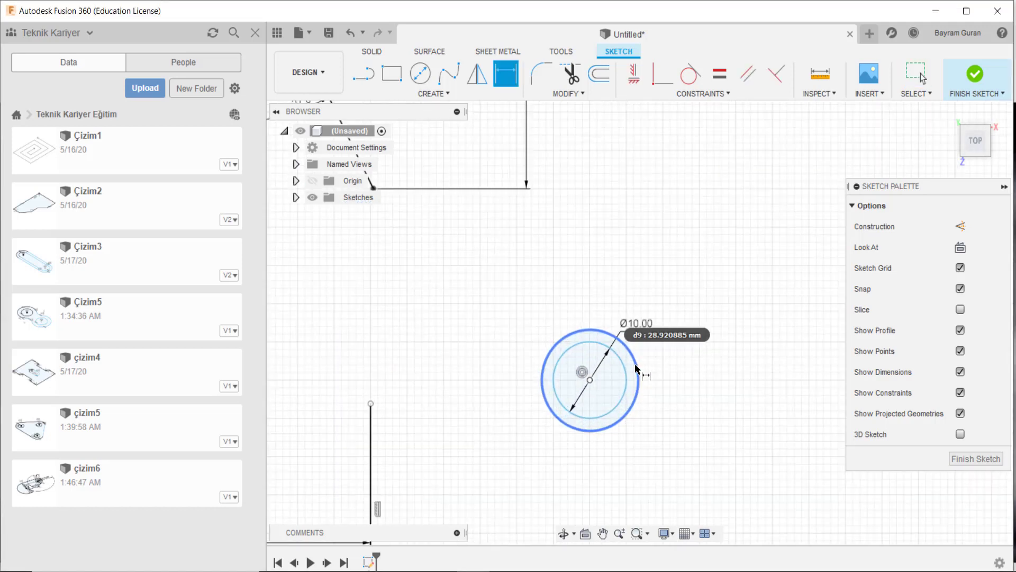
click(638, 369)
click(716, 352)
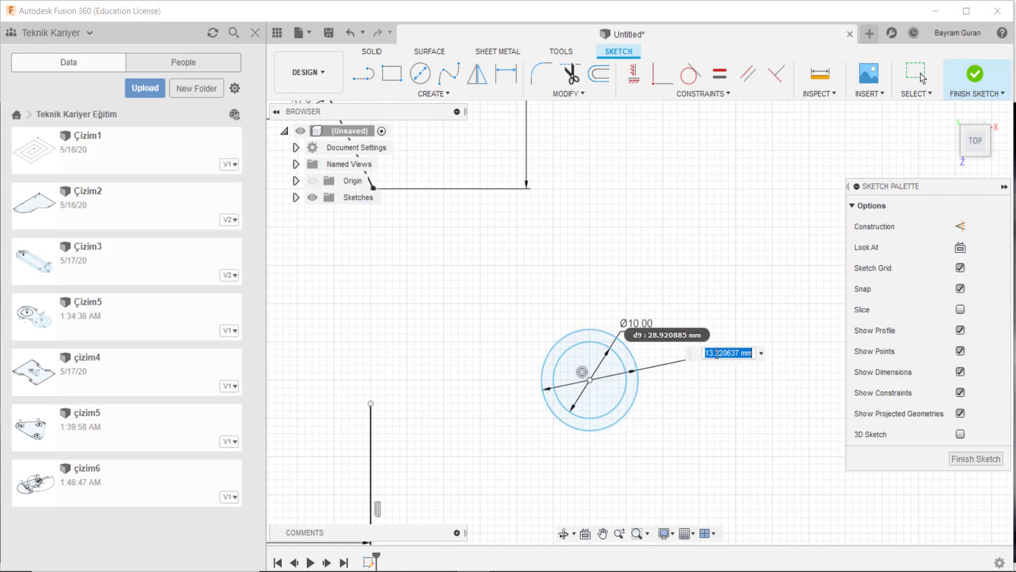
text(16)
key(Return)
scroll(635, 370, down, 2)
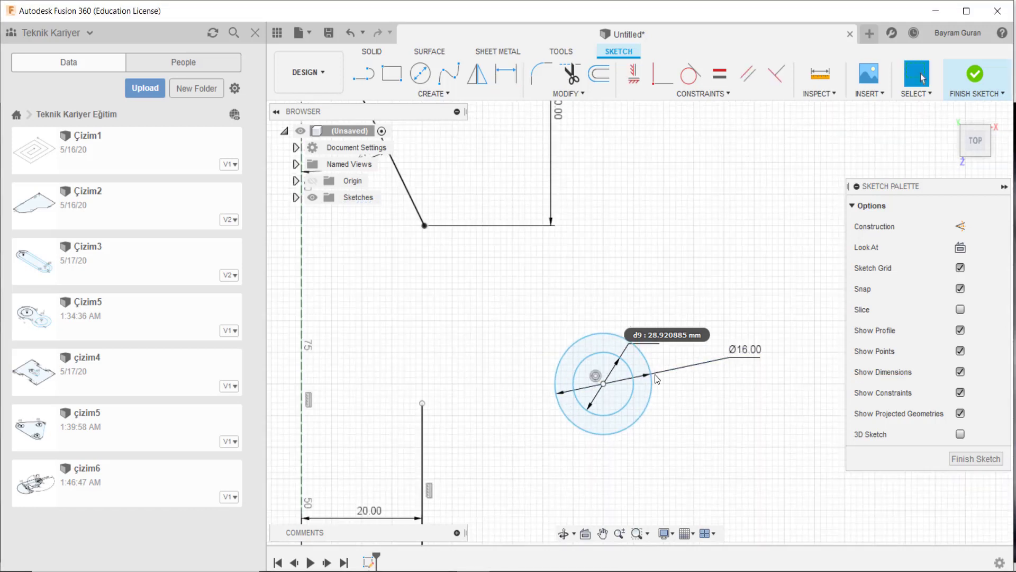
key(Escape)
Step: Place the circles' centre 35 mm horizontally from the vertical centre line
scroll(554, 380, down, 2)
middle_drag(554, 379, 575, 352)
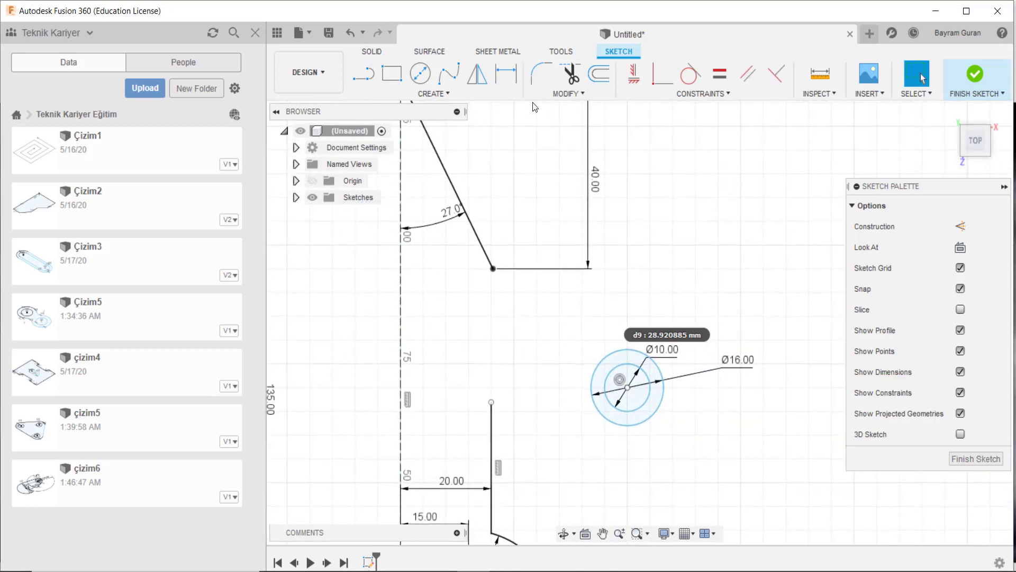
click(507, 74)
click(398, 378)
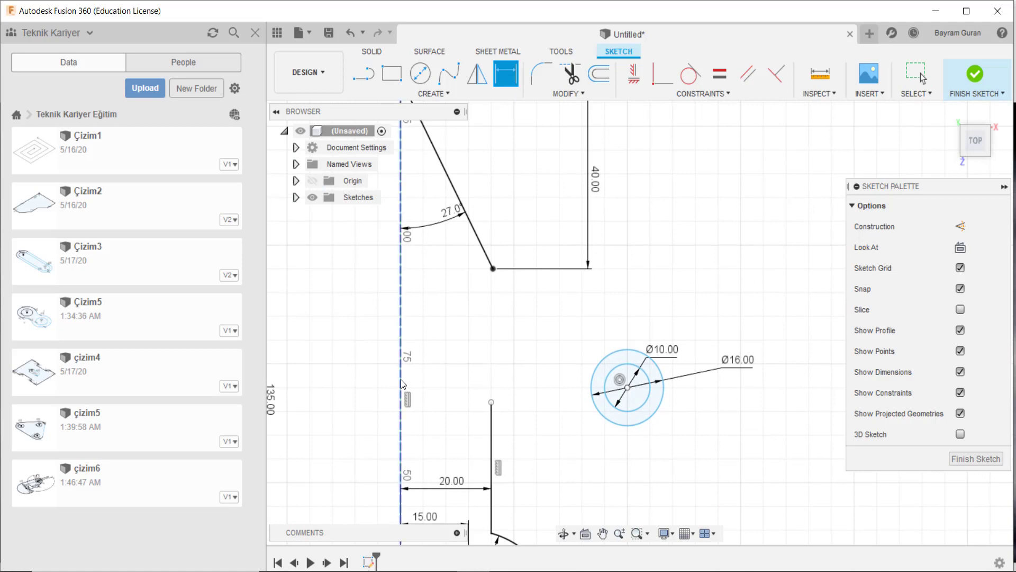
click(628, 389)
click(497, 366)
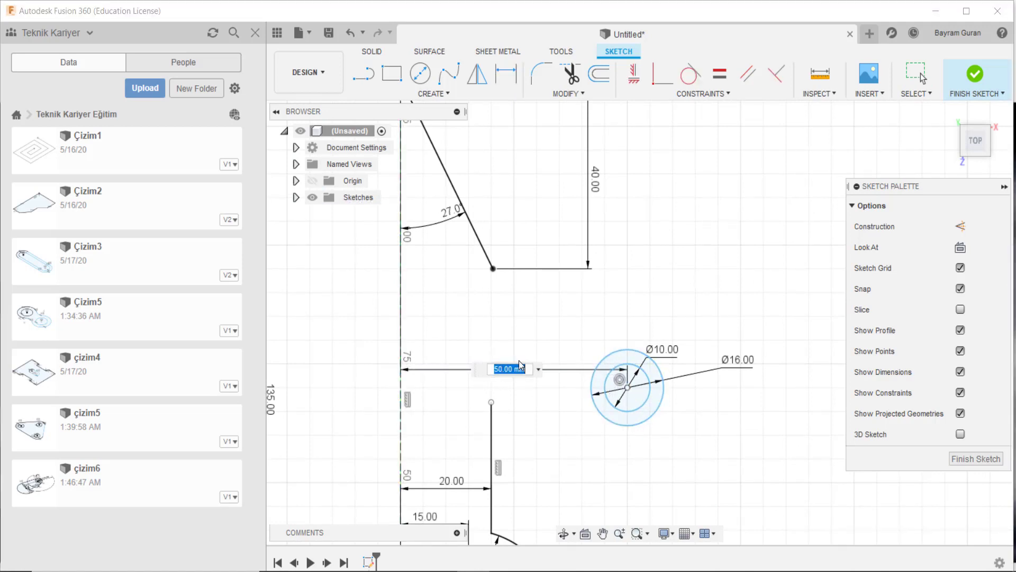
text(35)
key(Return)
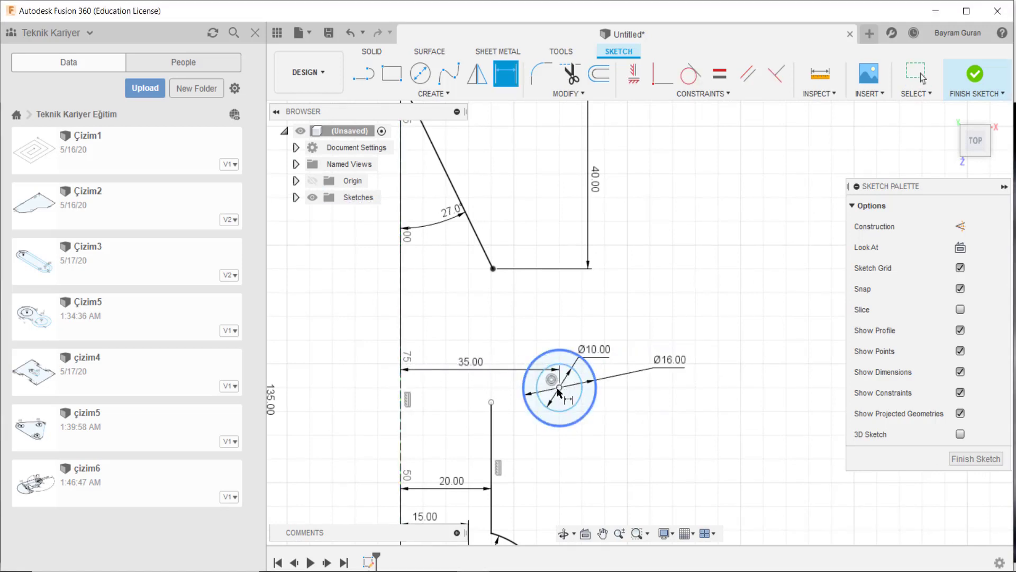
Step: Place the circles' centre 35 mm below the upper horizontal edge
click(491, 269)
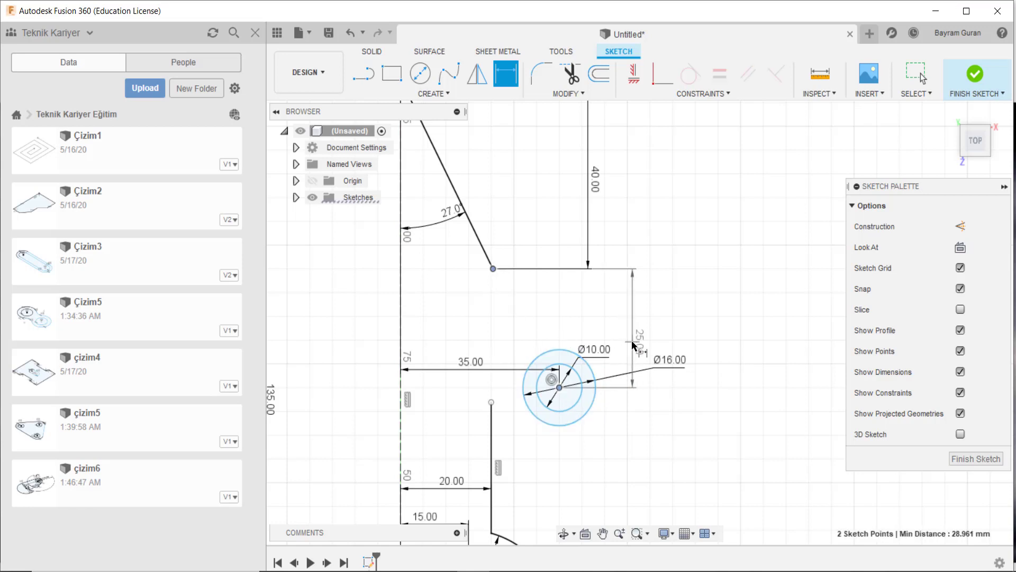
click(643, 333)
text(5)
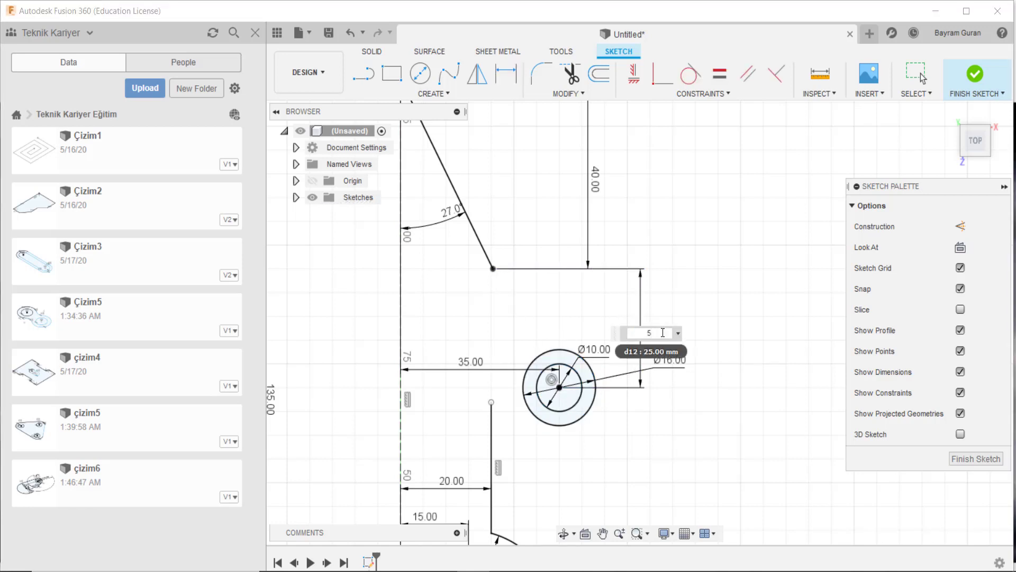
text(35)
key(Return)
scroll(596, 261, down, 1)
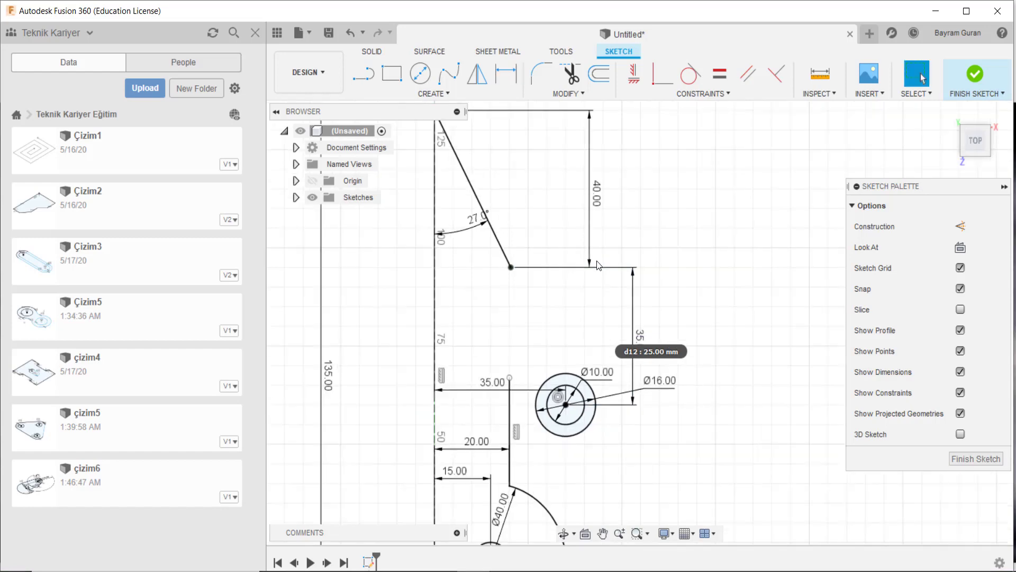
middle_drag(599, 335, 598, 260)
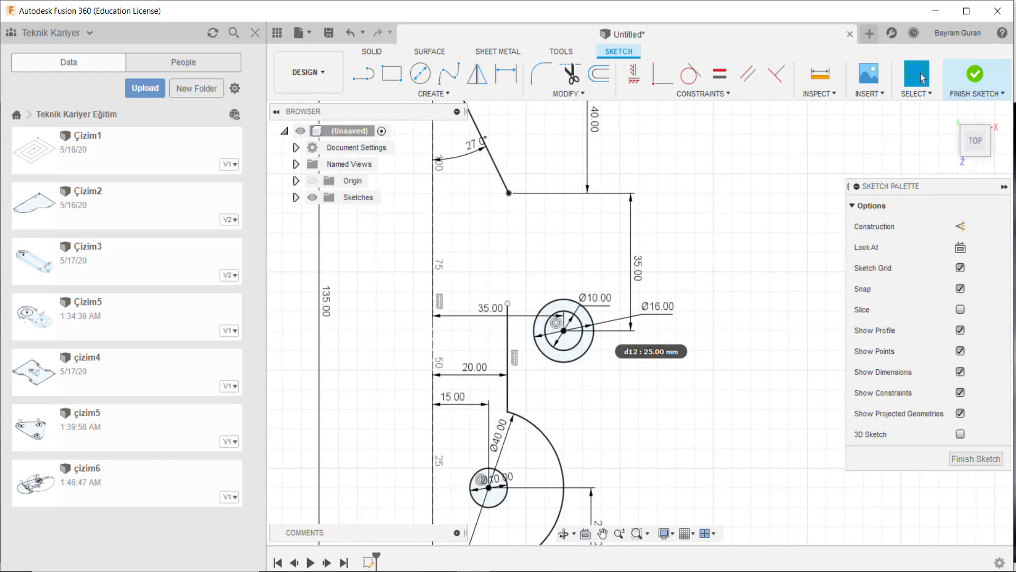
click(449, 526)
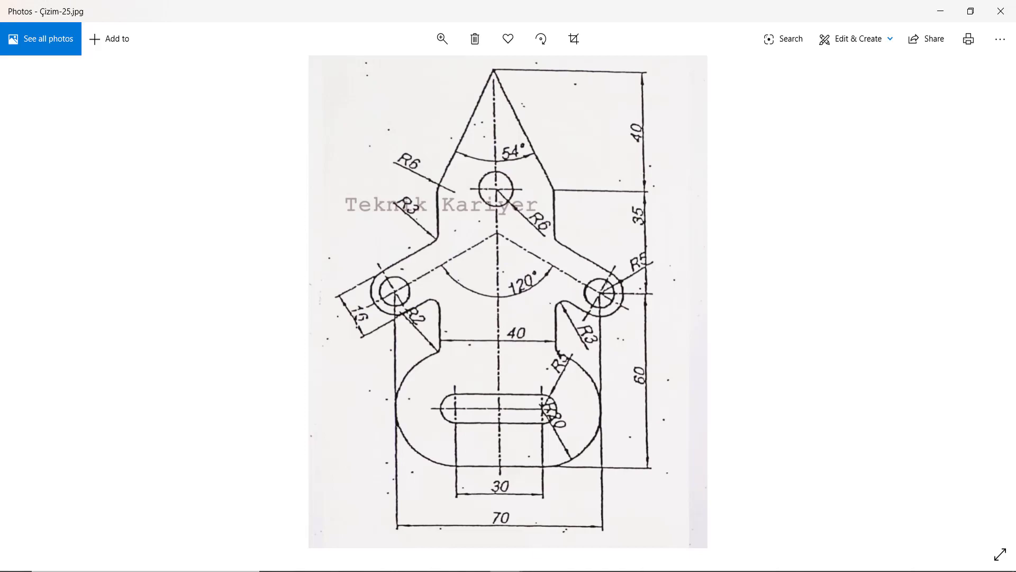
Step: Switch back to the sketch with the Line tool active, glancing at Çizim-25.jpg again
key(alt+Tab)
key(l)
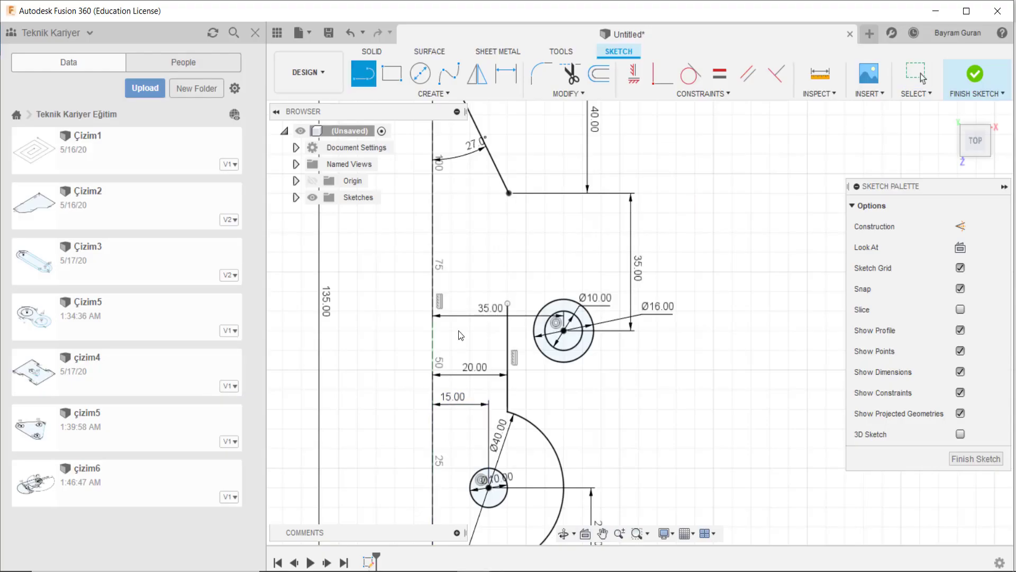
scroll(588, 267, down, 2)
scroll(526, 212, down, 3)
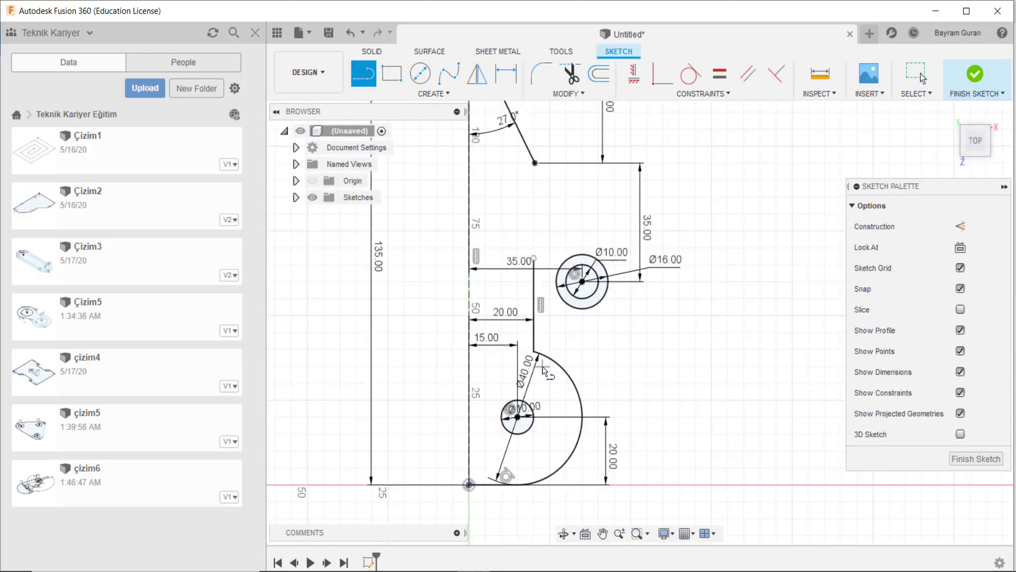
scroll(550, 318, down, 2)
scroll(530, 238, up, 3)
scroll(529, 238, up, 3)
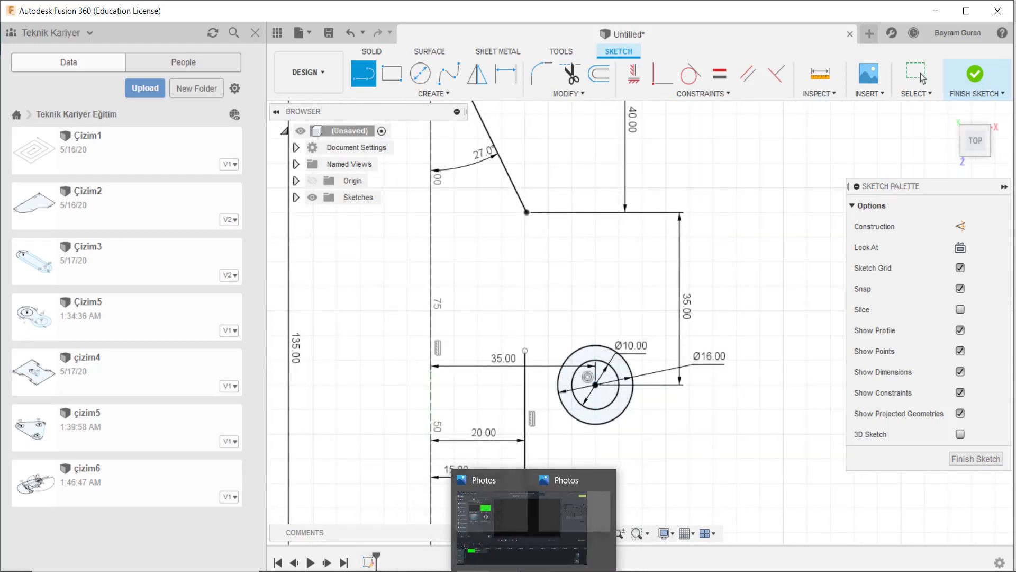
click(452, 518)
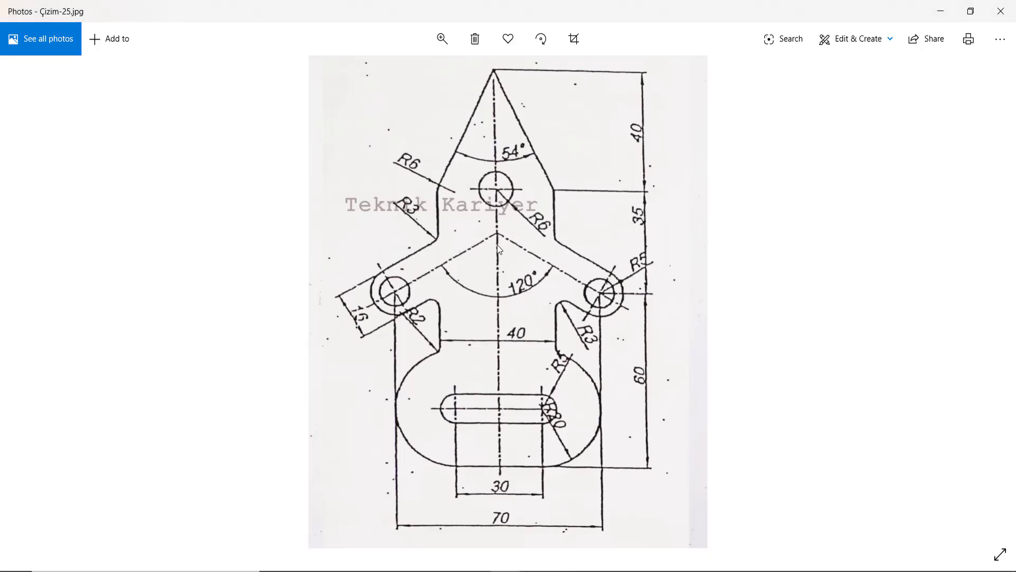
click(941, 11)
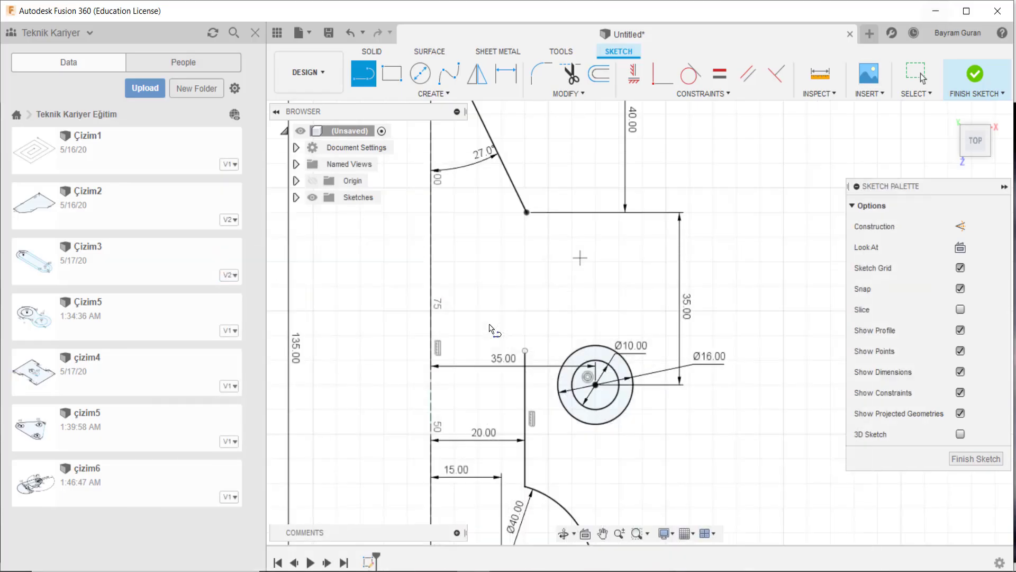
Step: Draw a slanted line from the vertical centre line down toward the circles
click(432, 214)
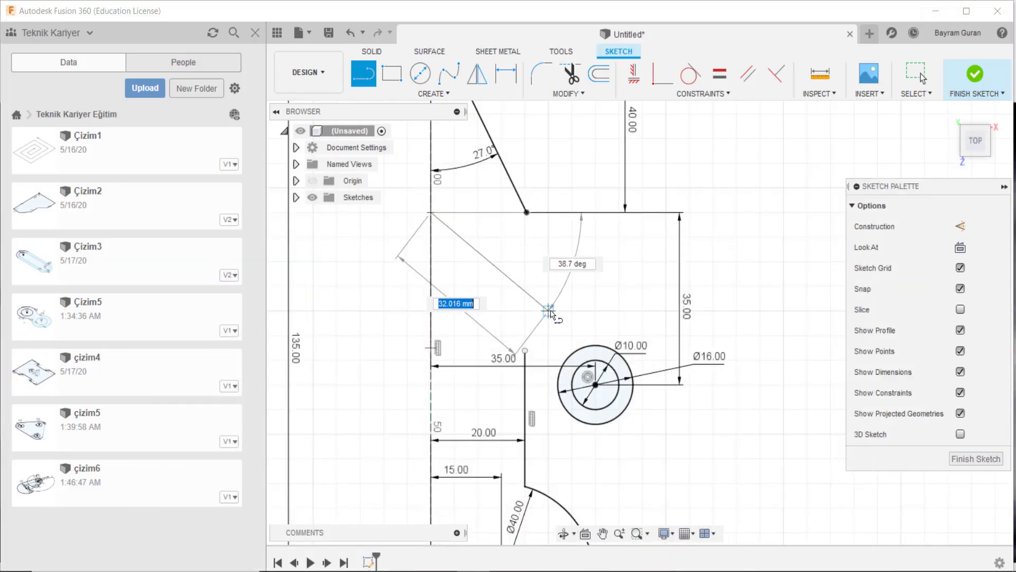
click(486, 336)
key(Escape)
middle_drag(409, 238, 465, 239)
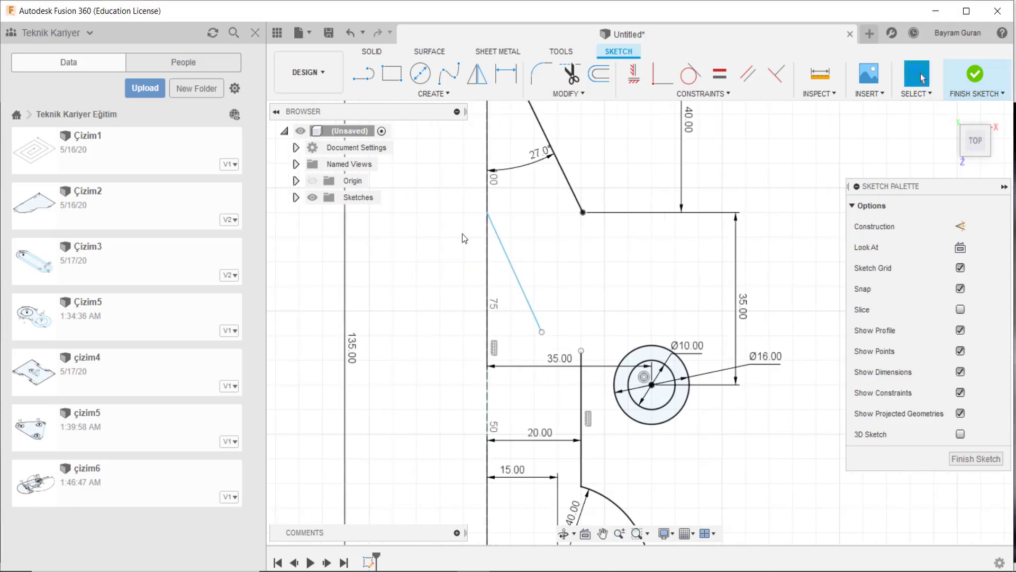
Step: Dimension a 60° angle between the centre line and the slanted line
click(510, 79)
click(488, 298)
click(514, 270)
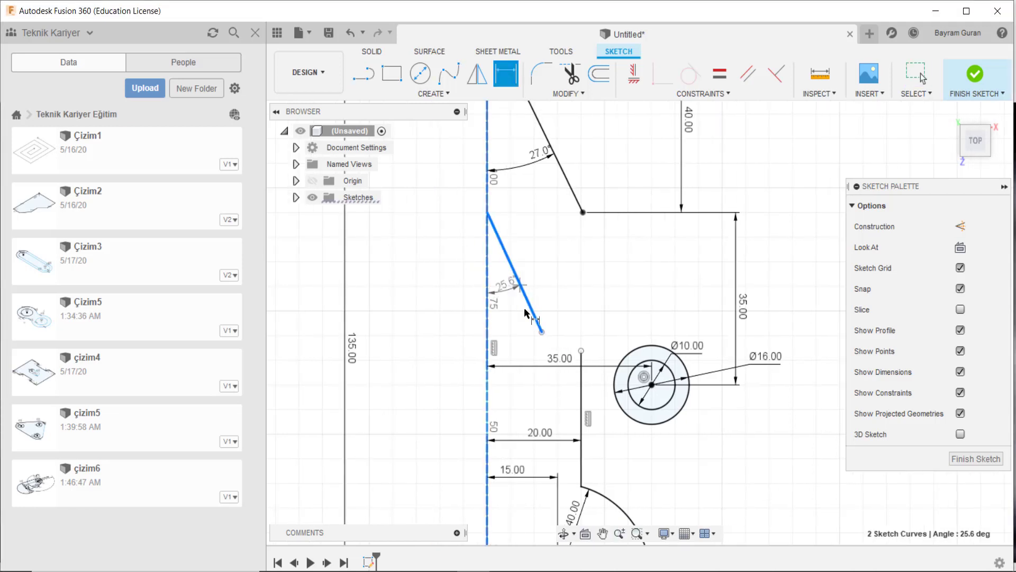
click(516, 308)
text(60)
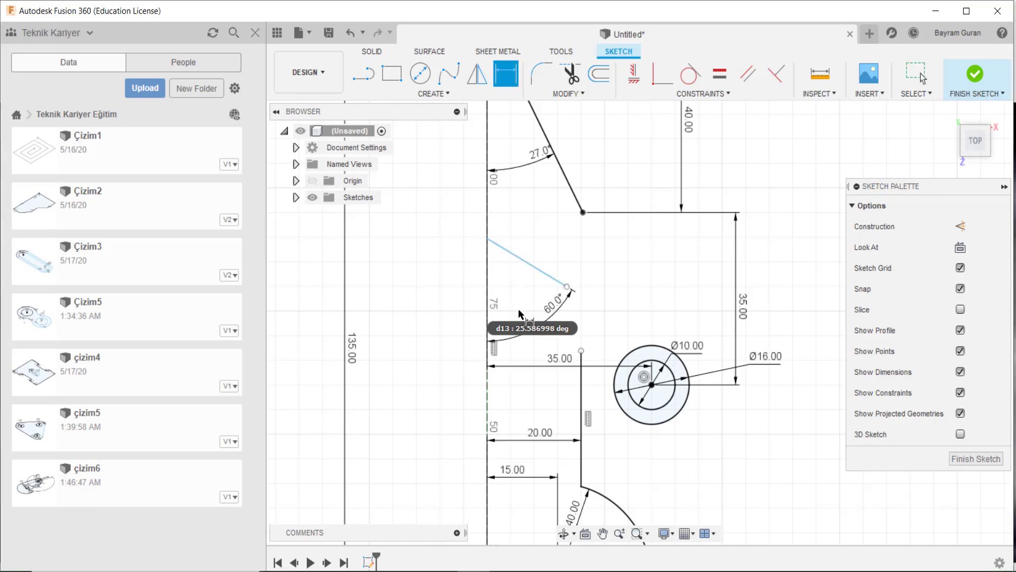
key(Escape)
middle_drag(572, 289, 569, 237)
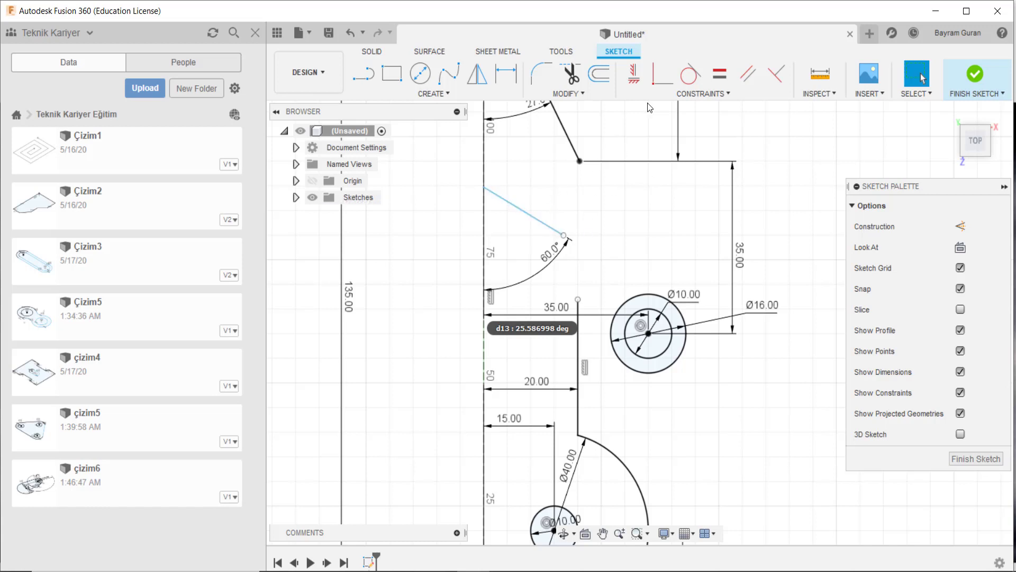
Step: Make the slanted line's loose end coincident with the Ø16 circle centre
click(684, 94)
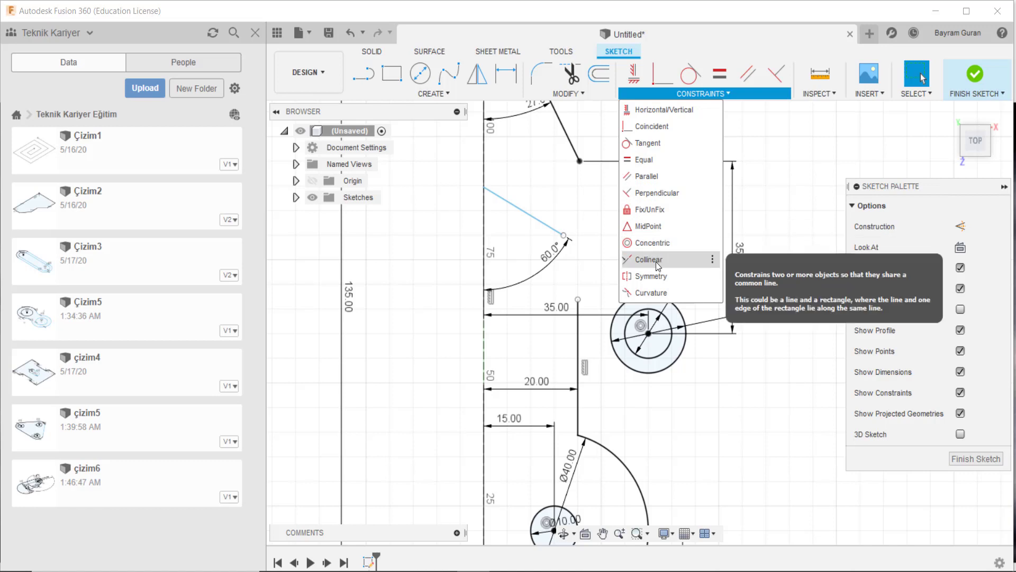
click(650, 128)
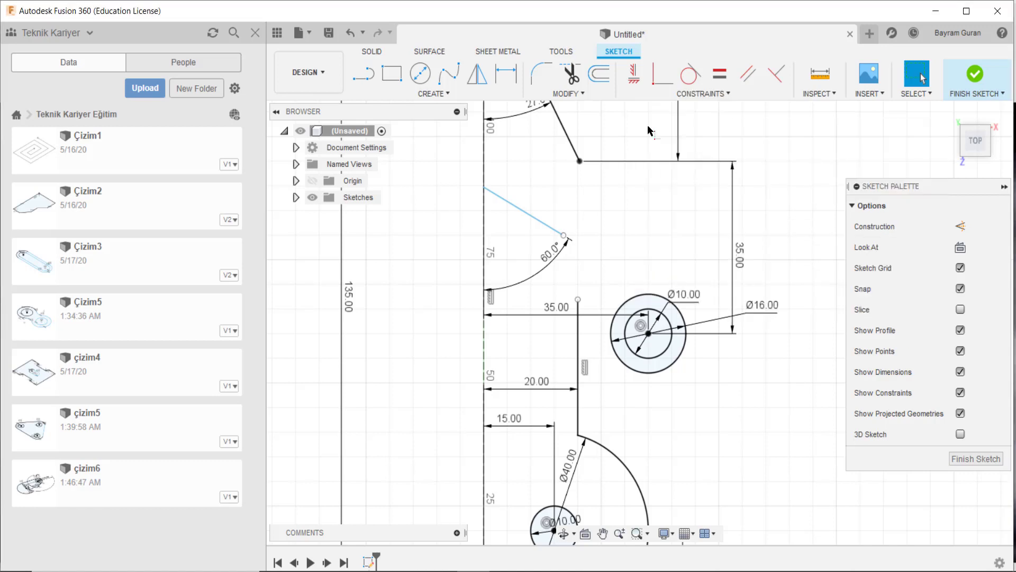
click(565, 233)
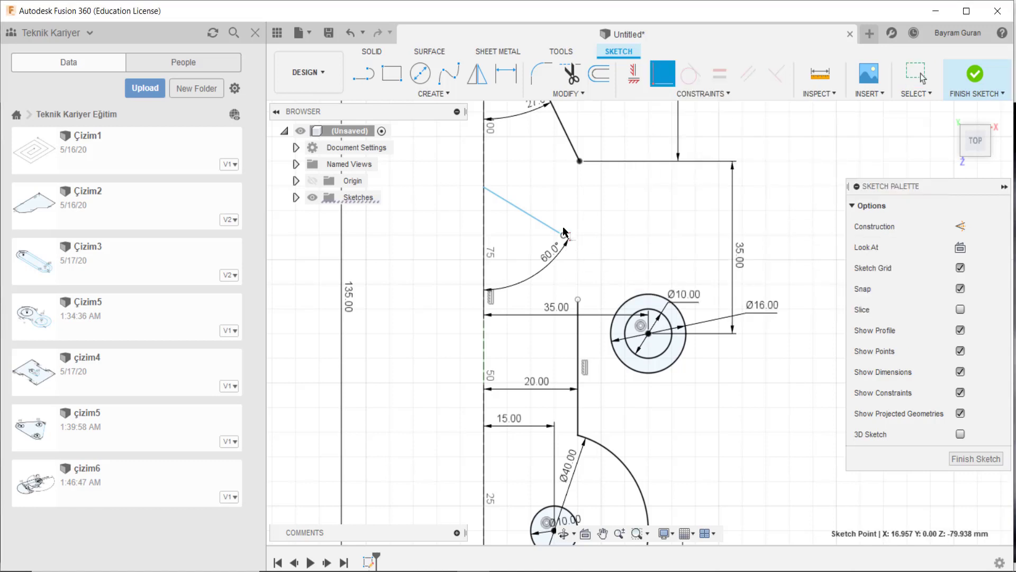
click(648, 331)
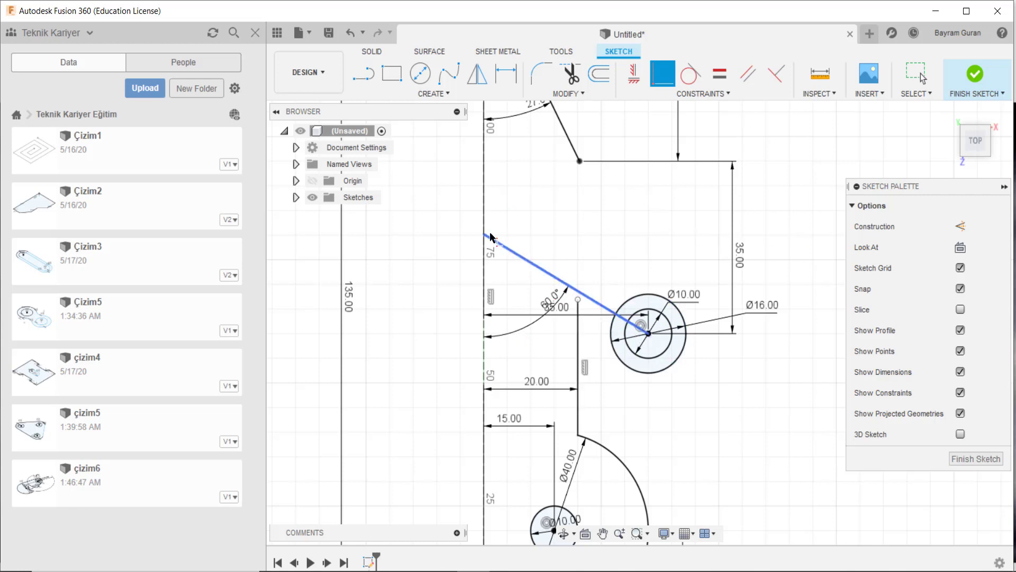
key(Escape)
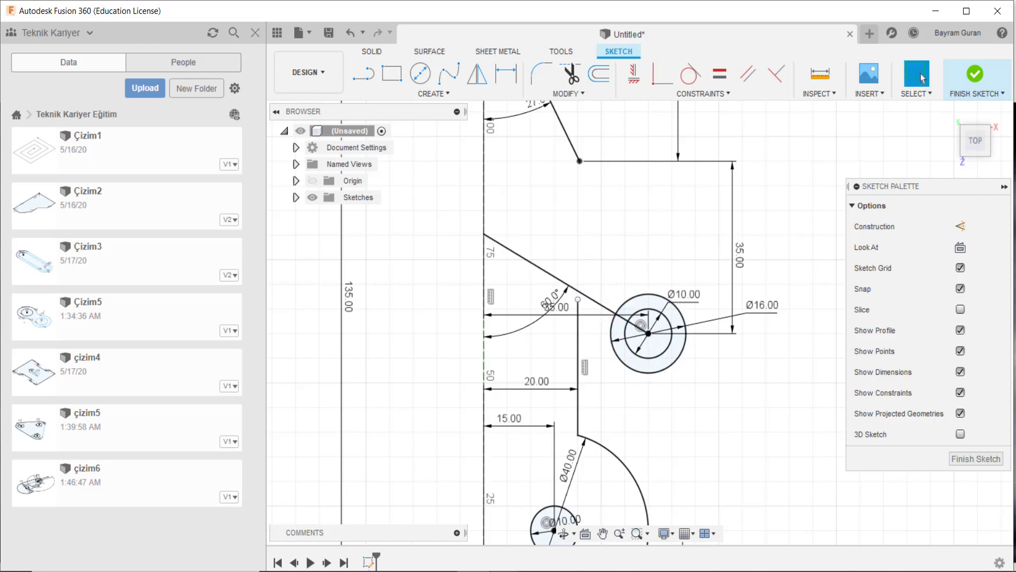
click(503, 525)
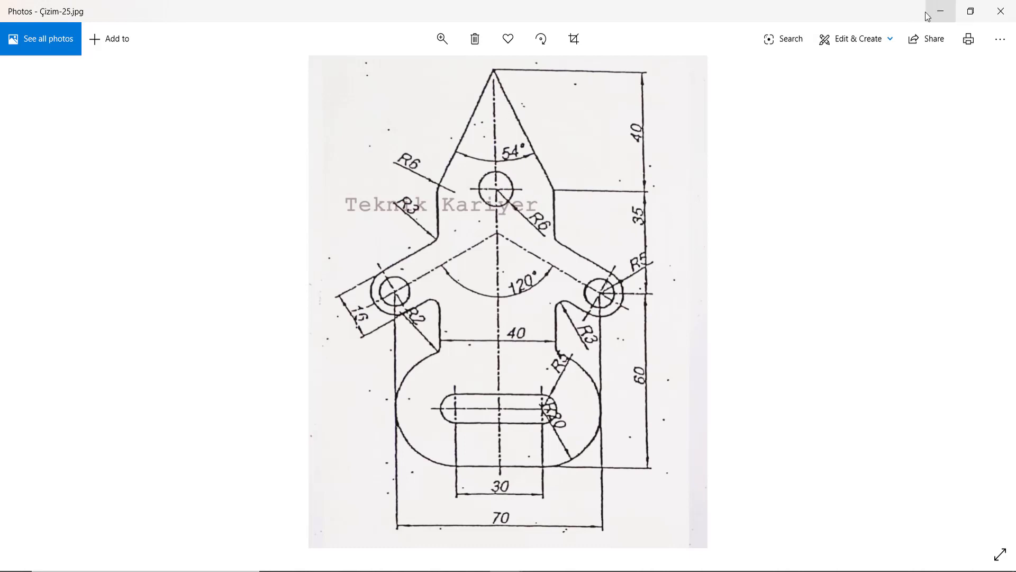
Step: Convert the 60° angled line into dashed construction geometry
click(940, 11)
click(535, 267)
key(x)
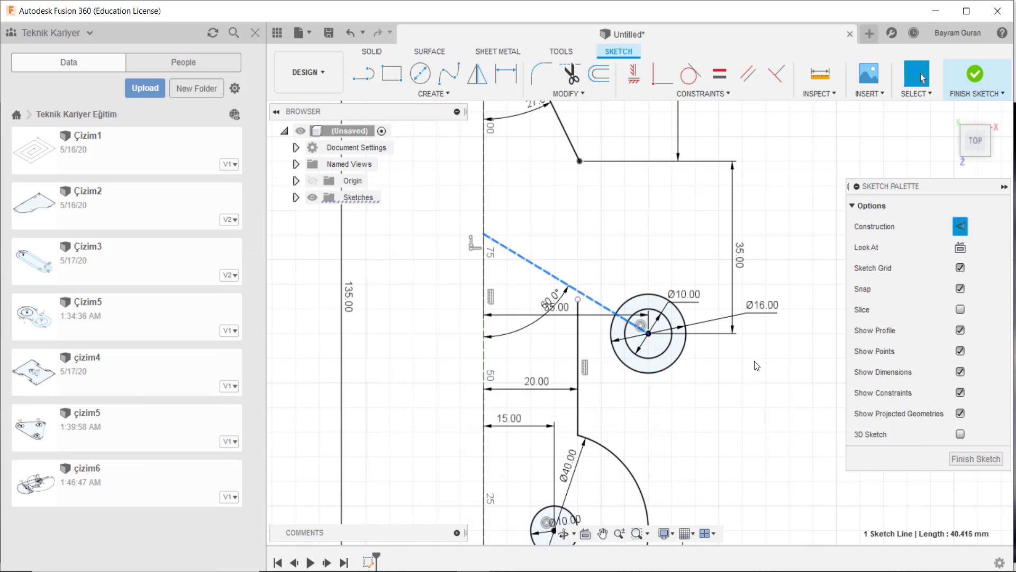
click(754, 417)
middle_drag(625, 219, 619, 281)
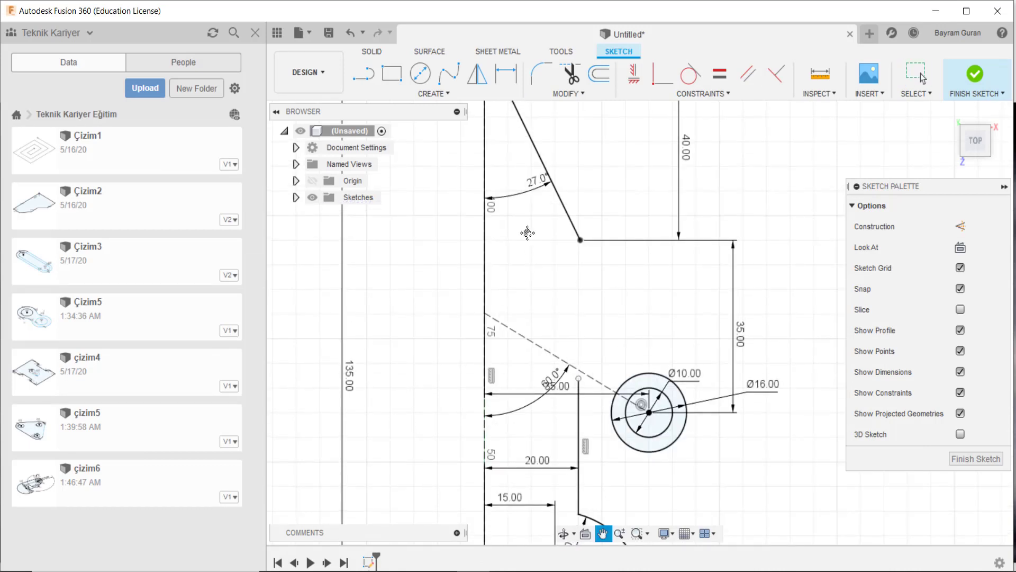
middle_drag(526, 229, 528, 267)
Step: Begin a circle at the top vertex, check the reference, then cancel it
click(420, 74)
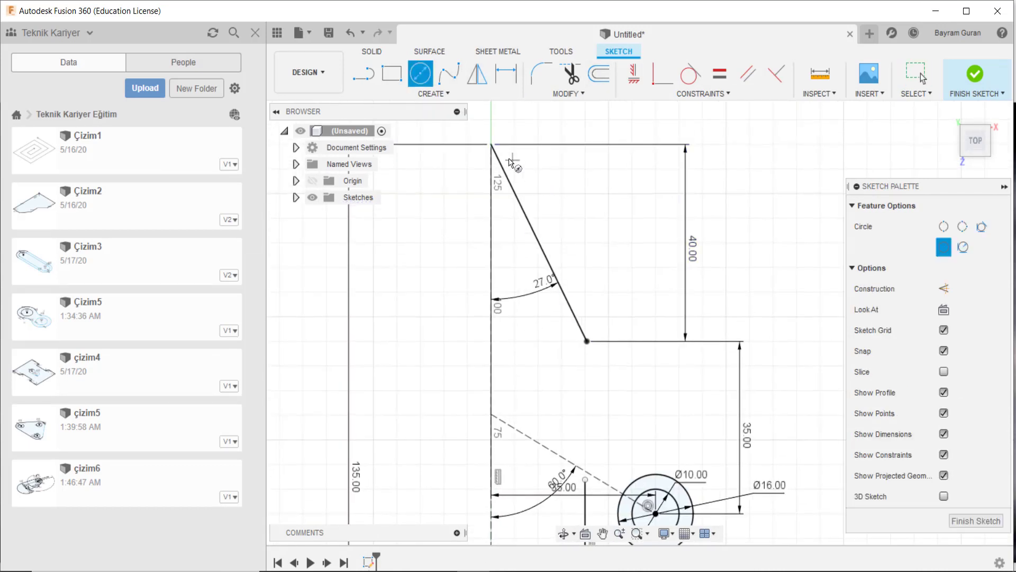
scroll(485, 149, up, 2)
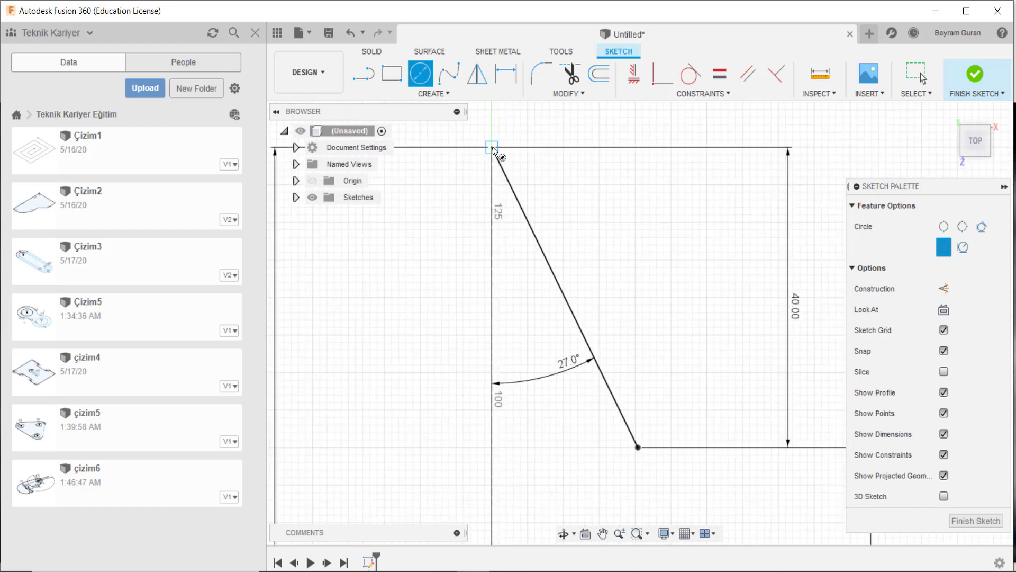
click(492, 146)
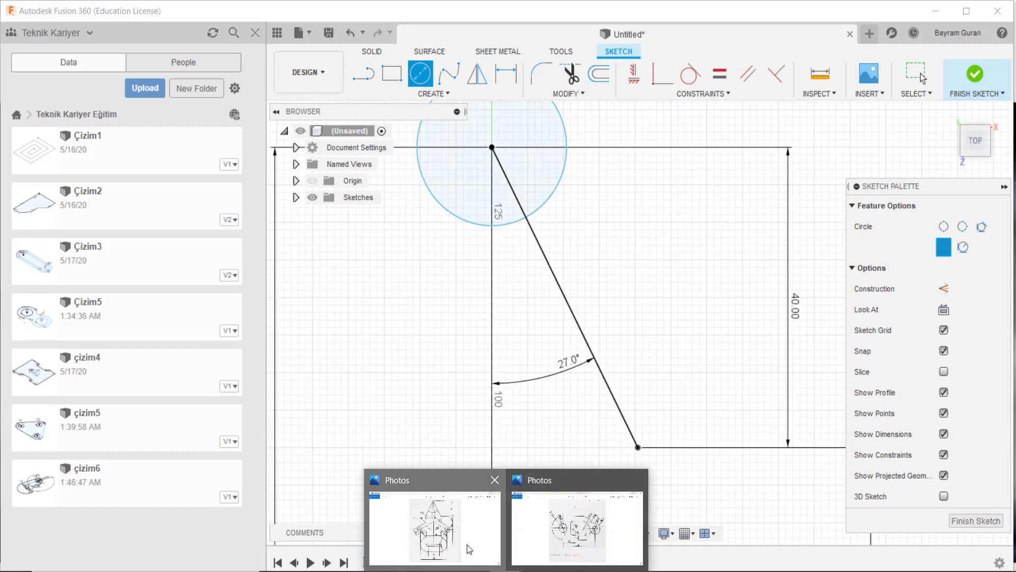
click(467, 544)
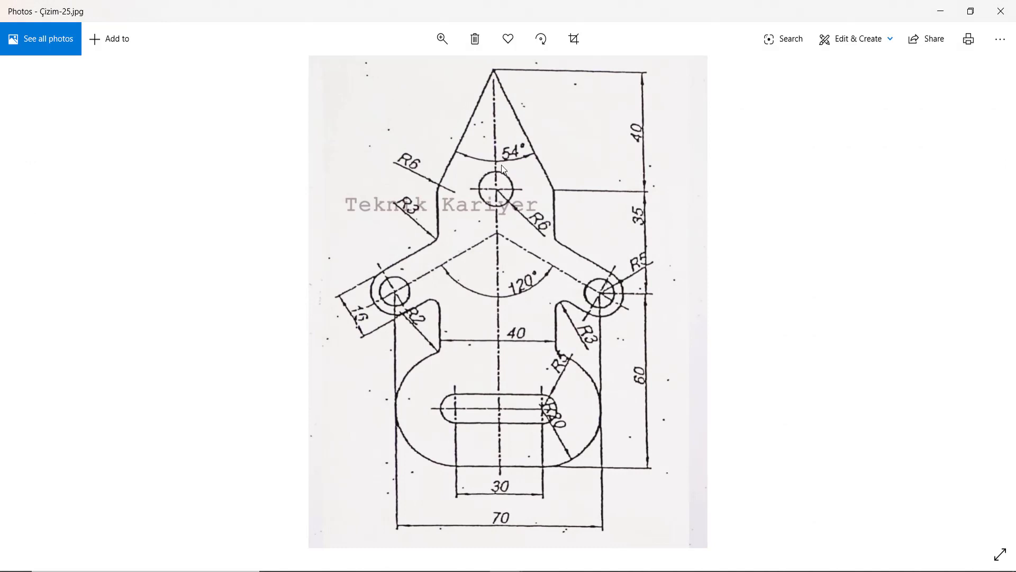
click(940, 11)
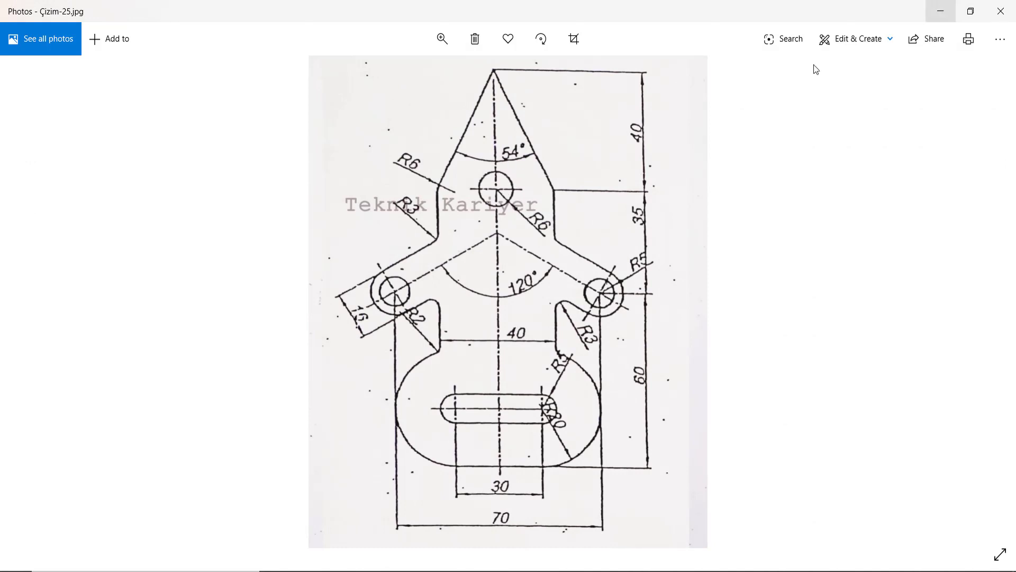
key(Escape)
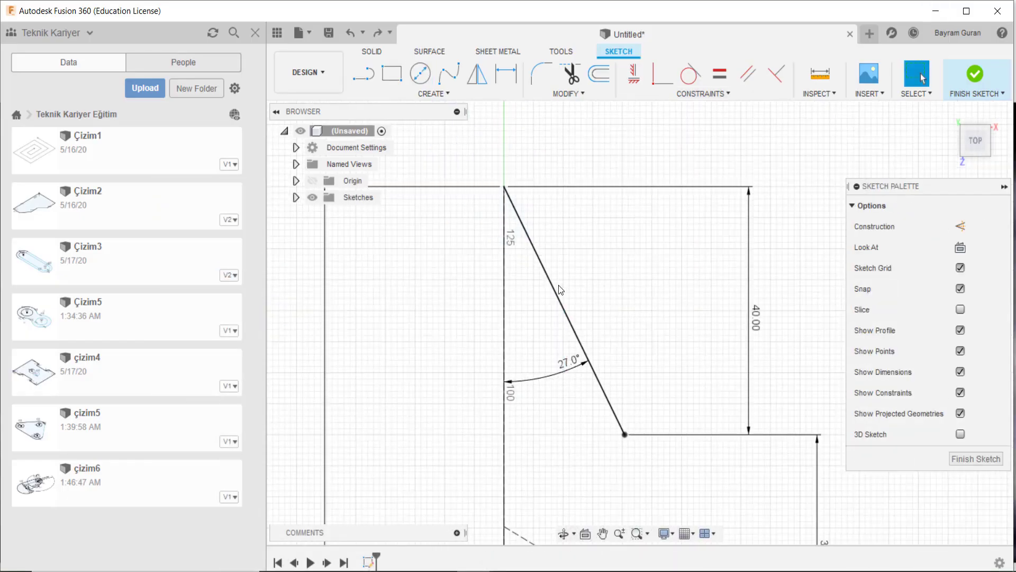
Step: Draw a circle left of the 27° line and dimension it to Ø12
click(420, 73)
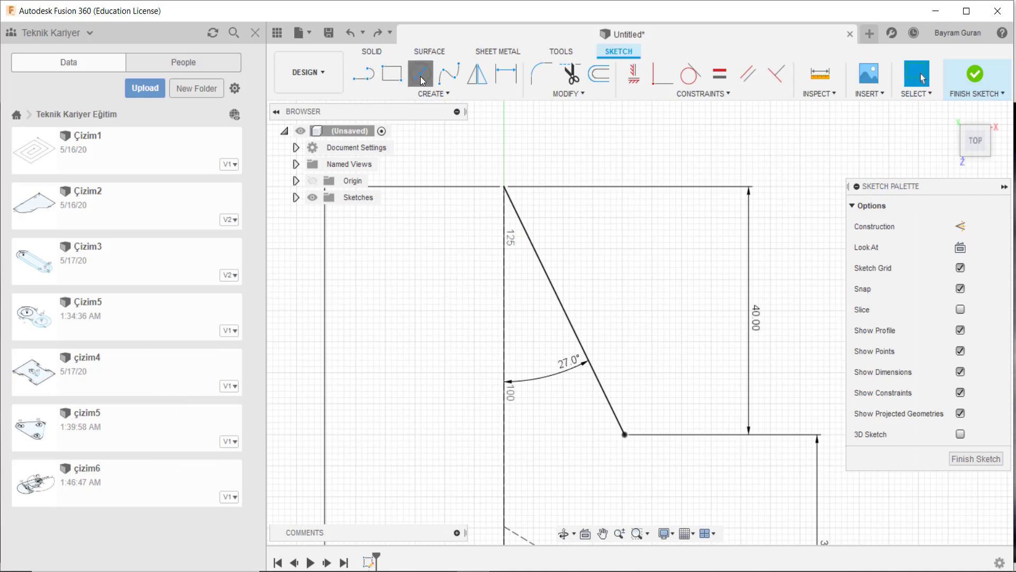
click(450, 366)
click(484, 354)
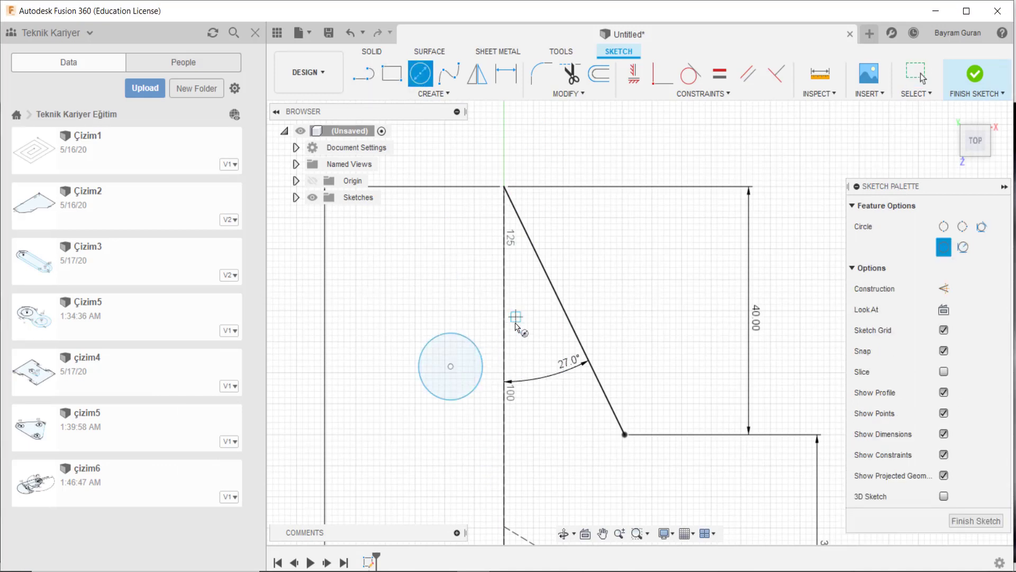
key(Escape)
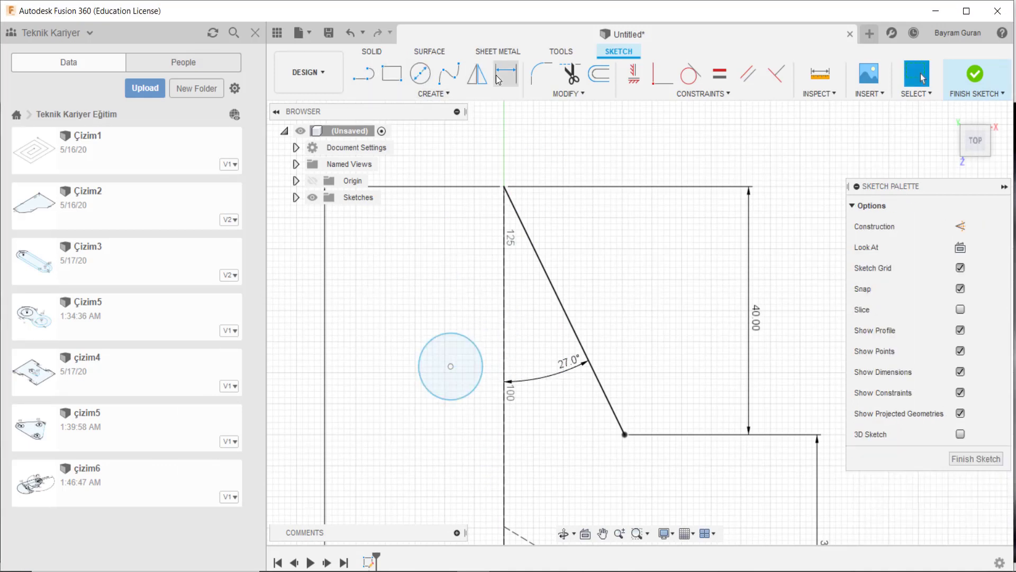
key(d)
click(479, 348)
click(483, 319)
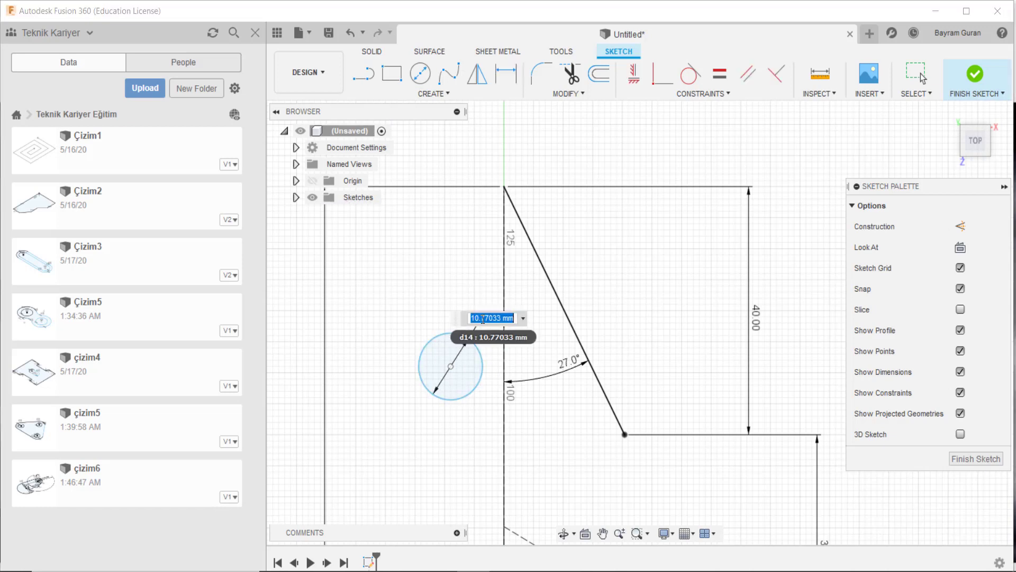
text(12)
key(Return)
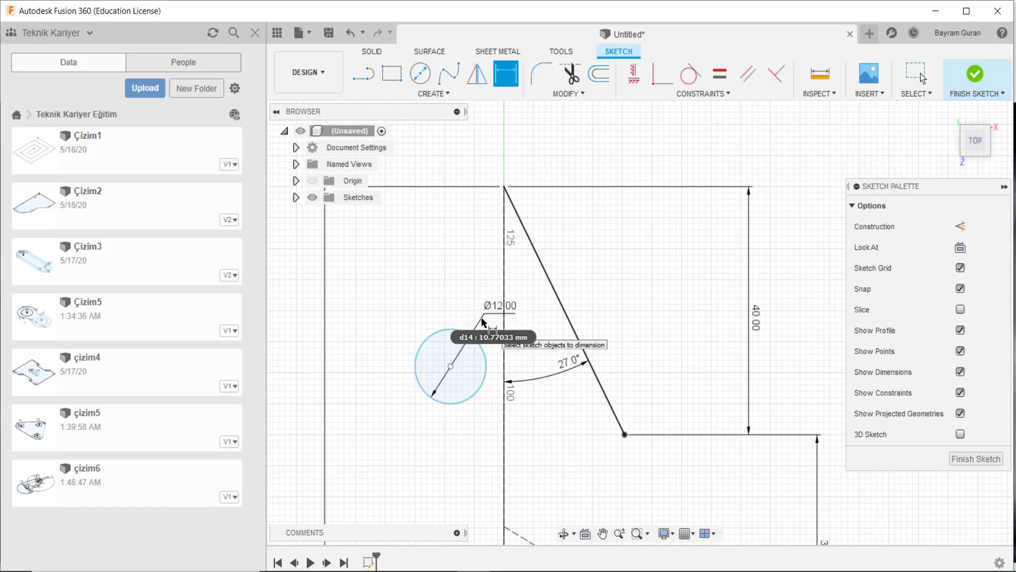
Step: Check the reference drawing, then pick and exit the Horizontal/Vertical constraint
click(456, 532)
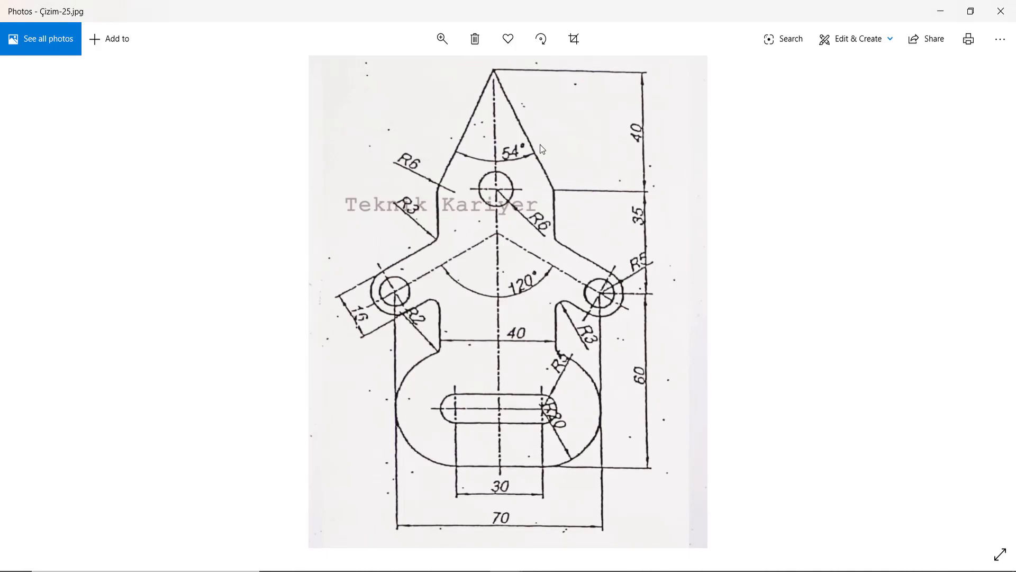
click(941, 11)
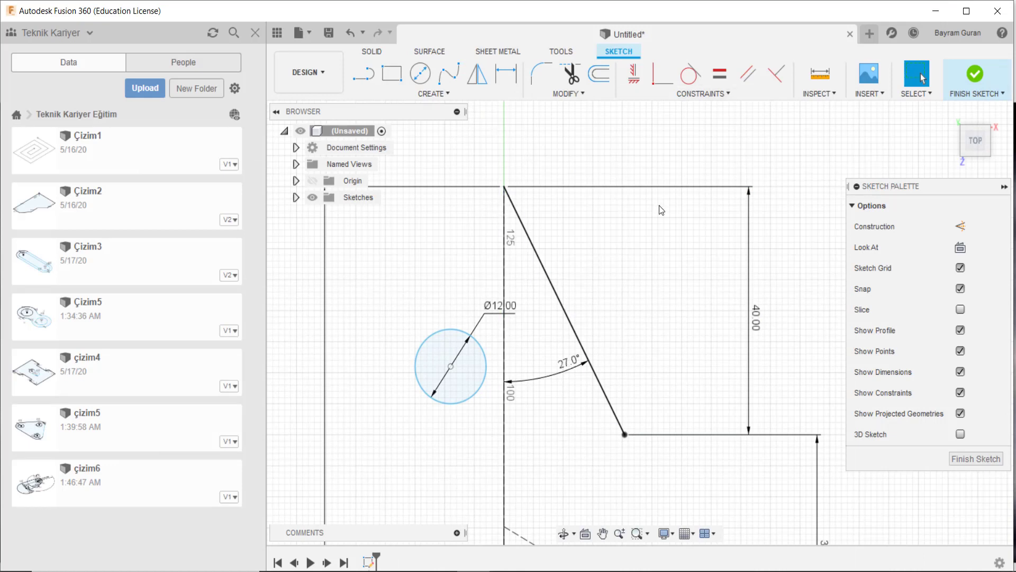
click(699, 94)
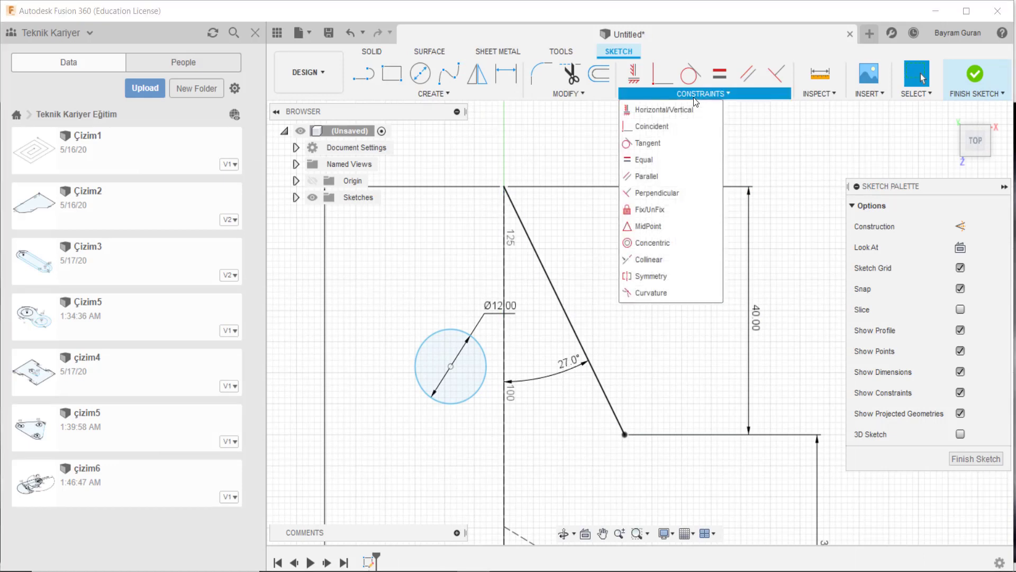
click(637, 111)
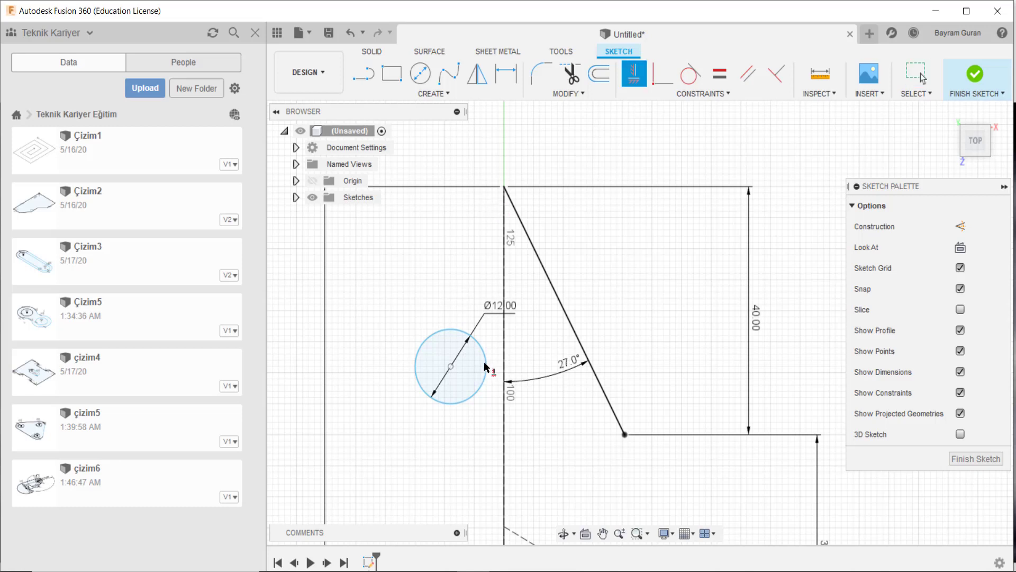
key(Escape)
Step: Align the Ø12 circle centre vertically under the profile's top point
click(452, 330)
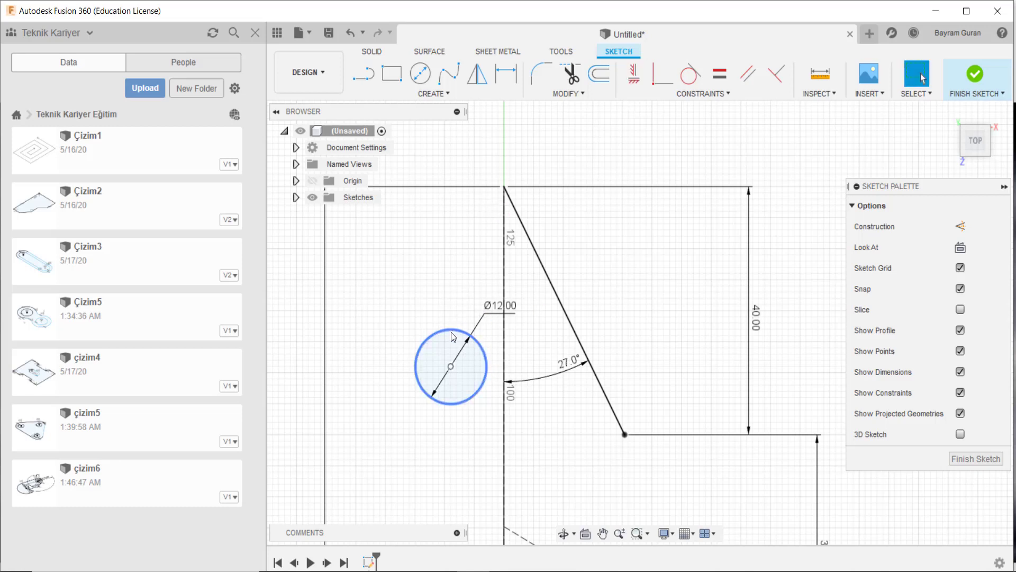
key(Escape)
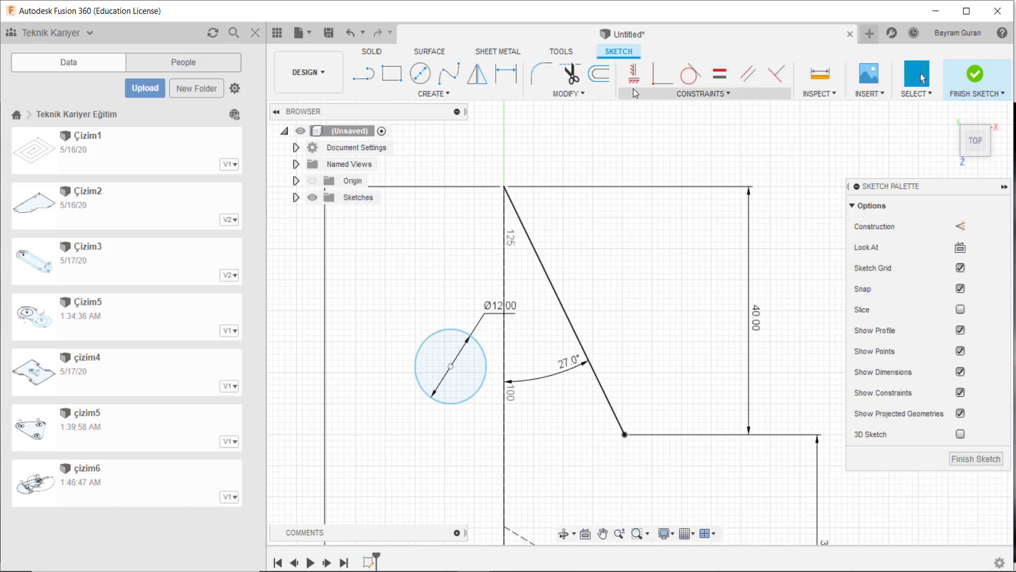
click(634, 74)
click(504, 187)
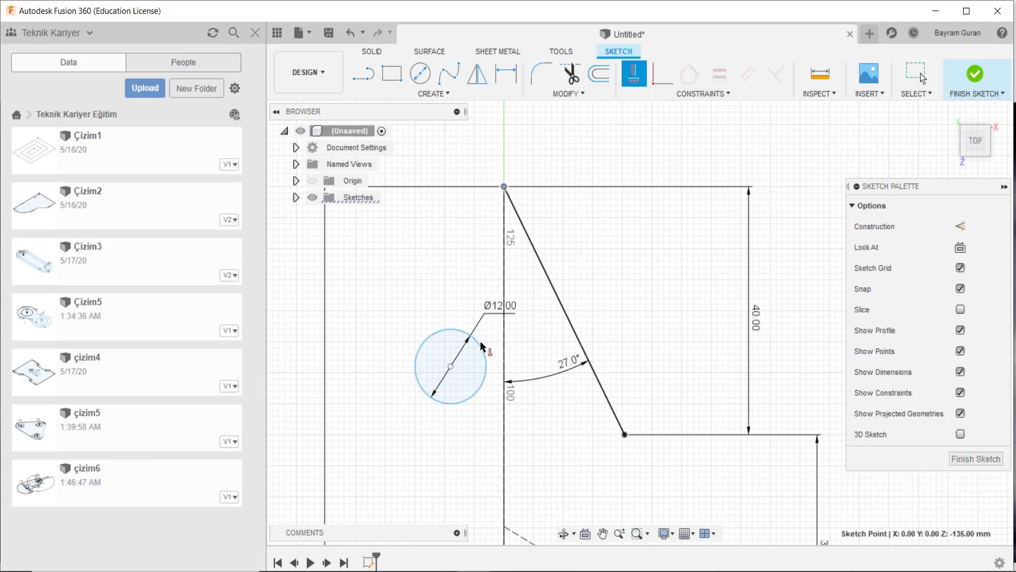
click(451, 366)
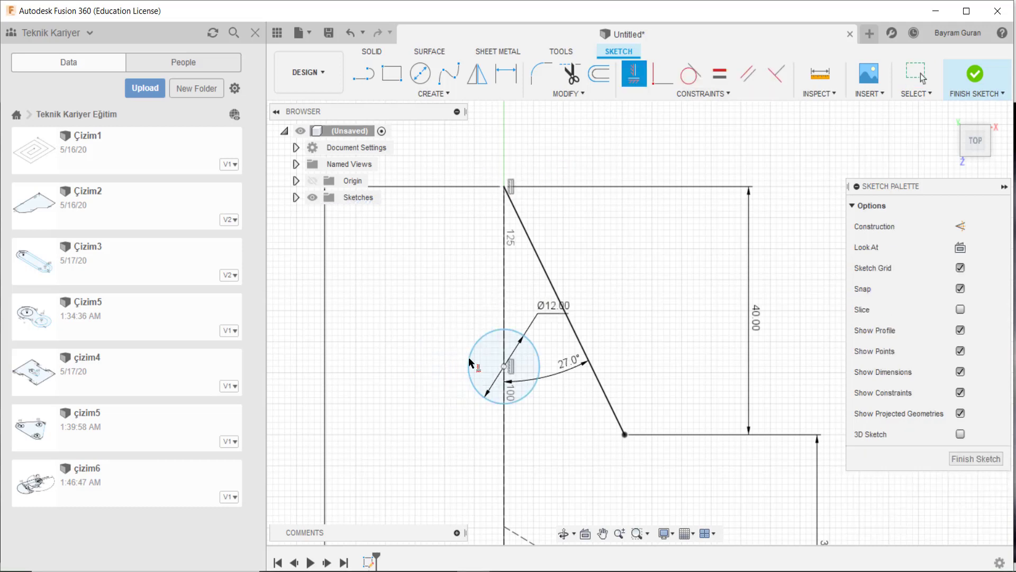
key(Escape)
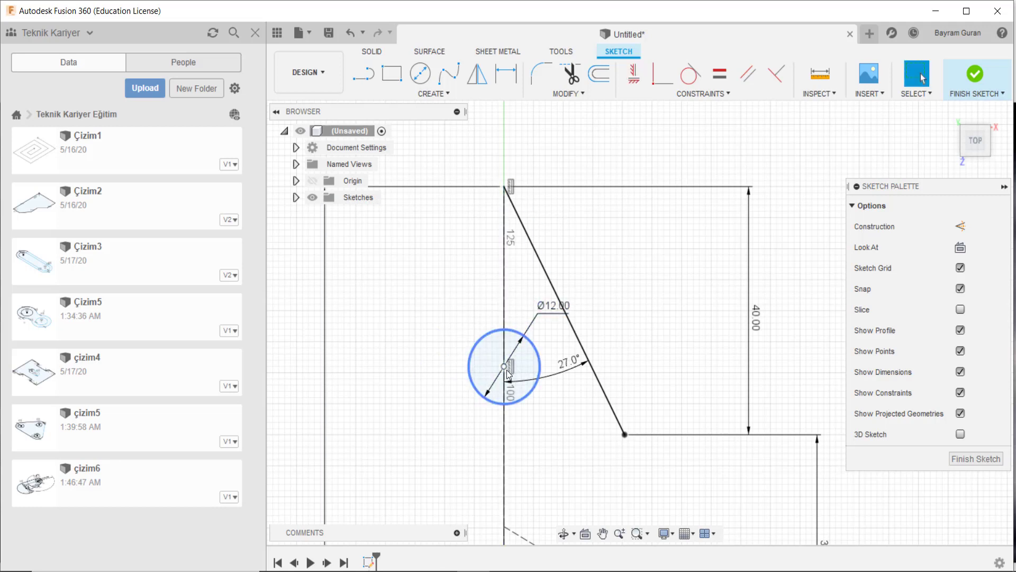
click(492, 341)
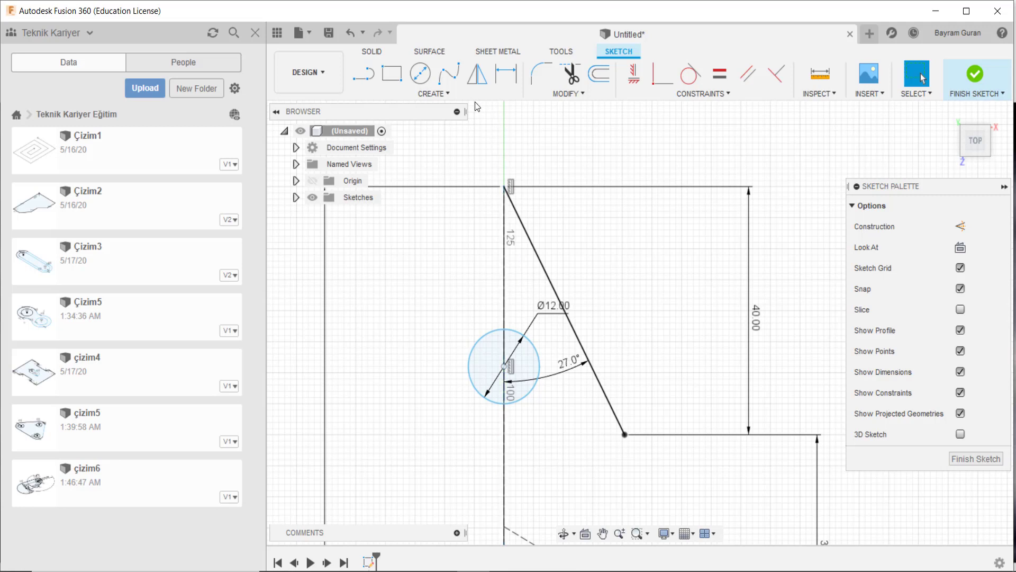
Step: Add a vertical dimension (28.999998 mm) from the top point to the Ø12 centre
click(506, 74)
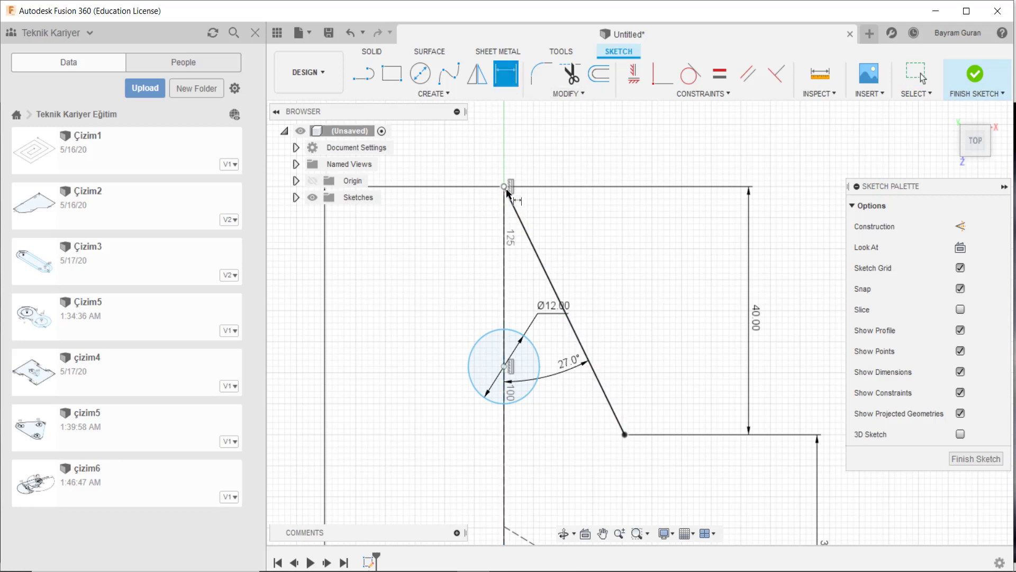
click(504, 366)
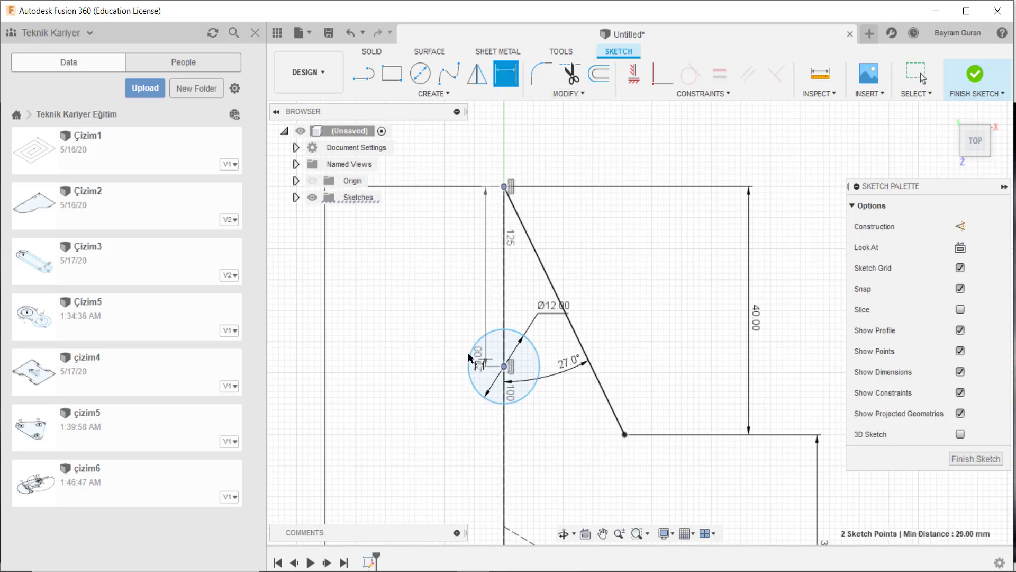
click(503, 186)
click(455, 298)
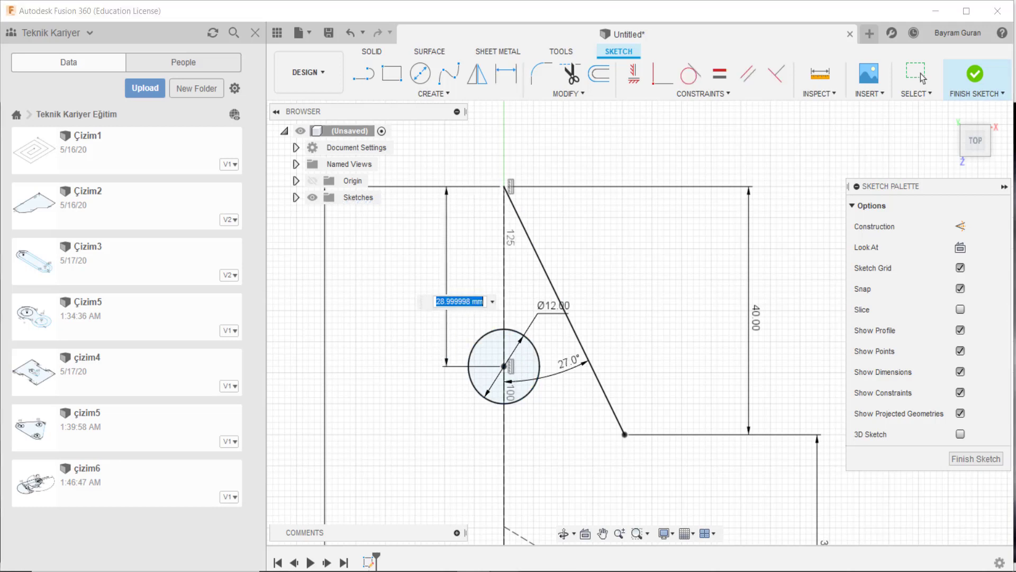
click(462, 520)
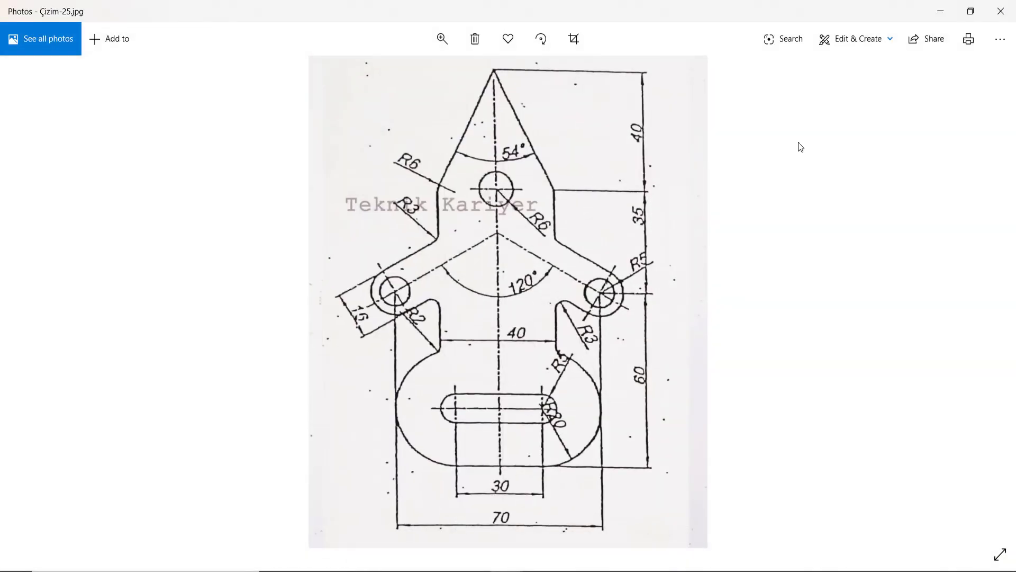
click(950, 6)
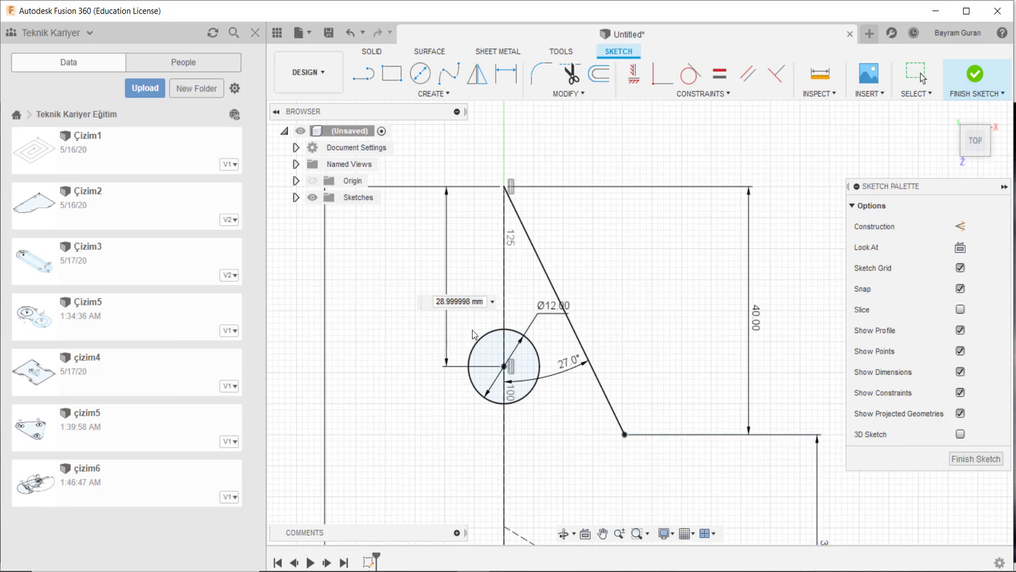
Step: Change the top-point-to-Ø12-centre dimension to 40 mm
double_click(466, 302)
text(40)
key(Return)
scroll(655, 328, down, 2)
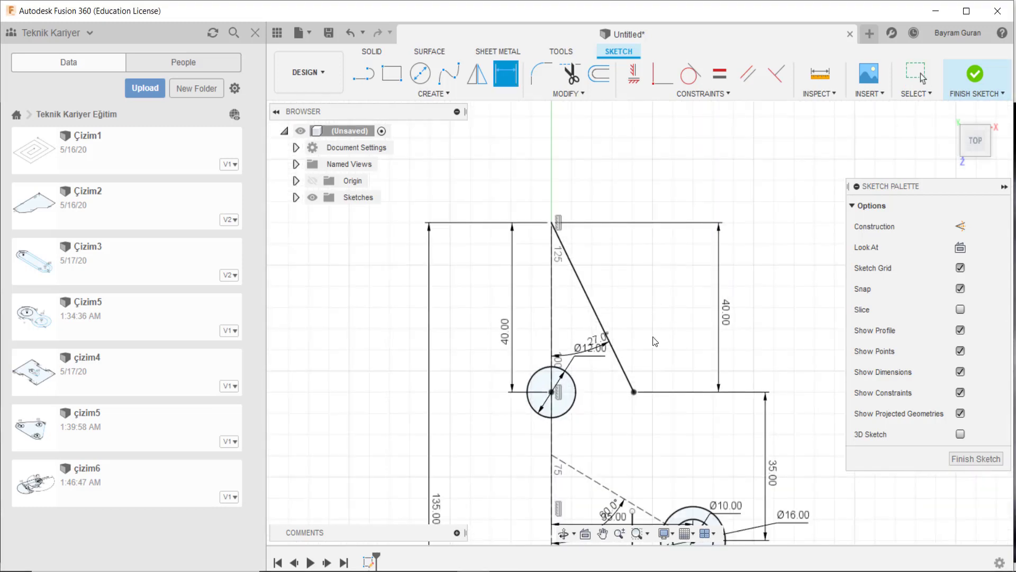
key(Escape)
scroll(593, 364, up, 2)
mouse_move(564, 398)
middle_down()
mouse_move(558, 345)
mouse_move(567, 329)
middle_up()
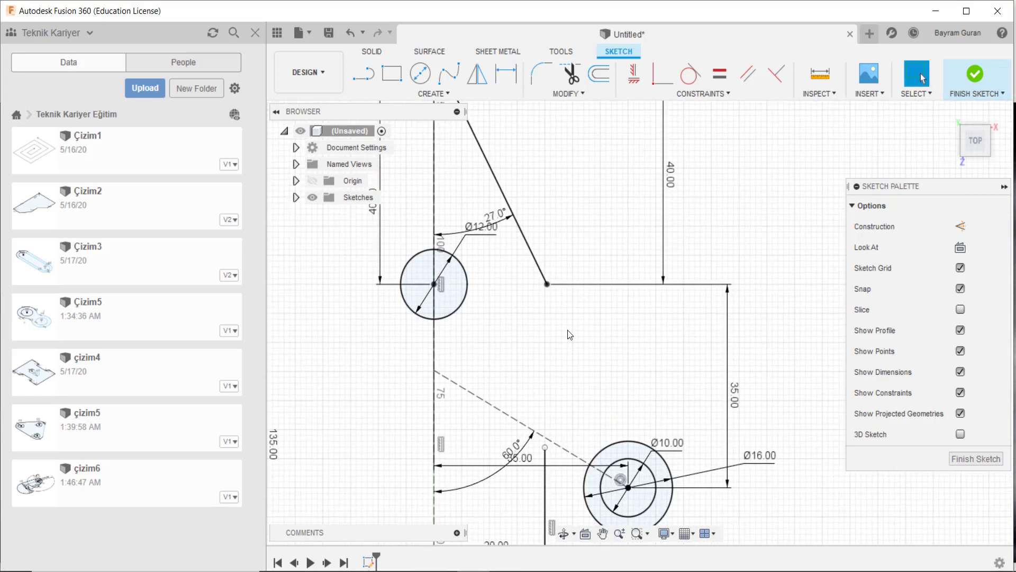
Step: Draw a 15 mm vertical line down from the slanted line's lower end
key(l)
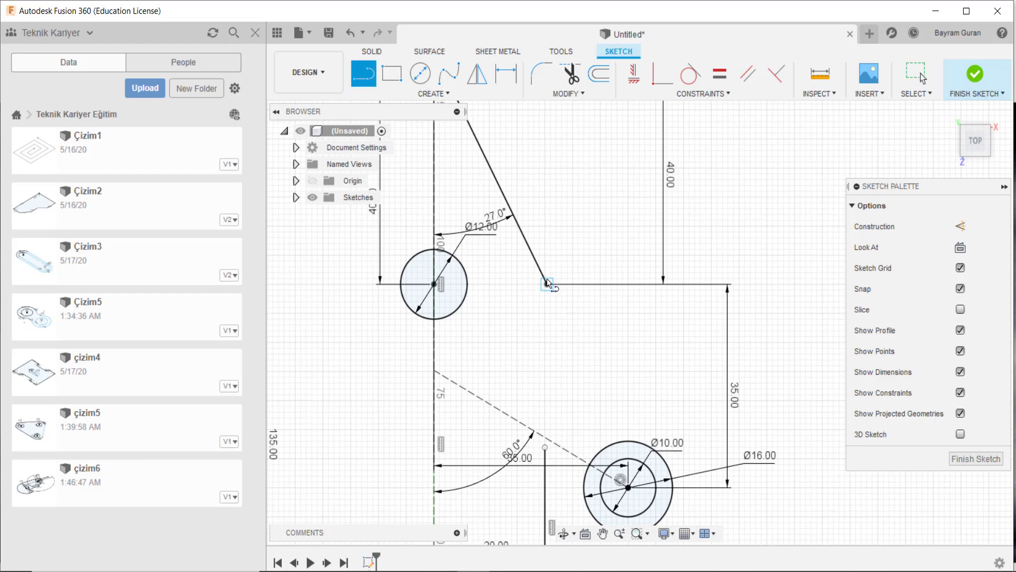
click(547, 284)
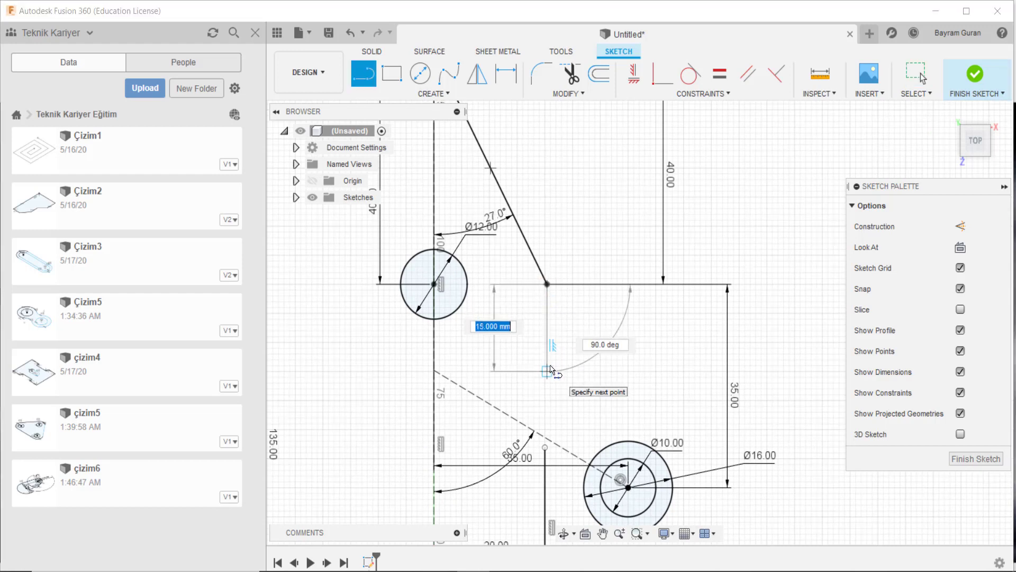
click(551, 370)
key(Escape)
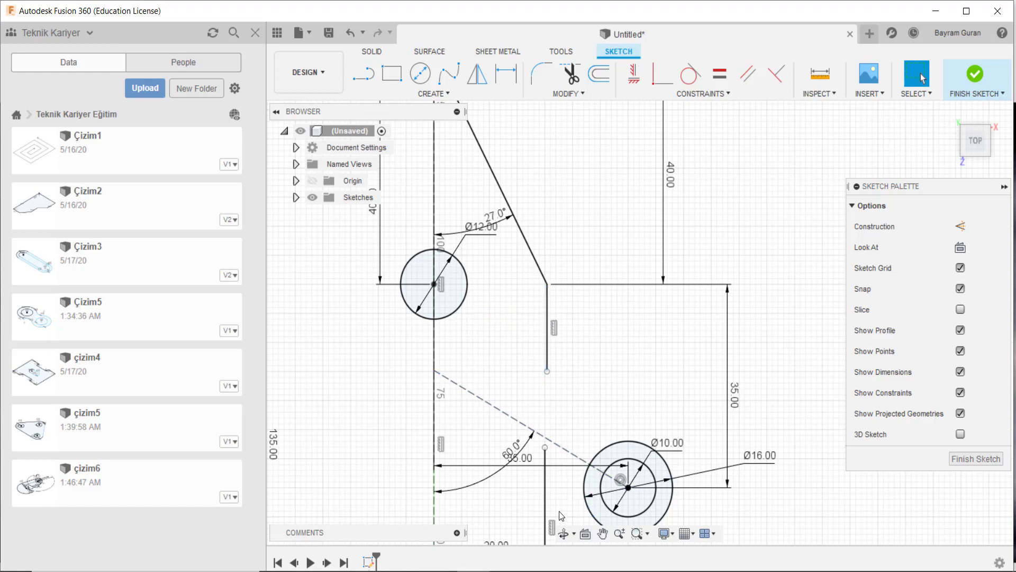
click(562, 505)
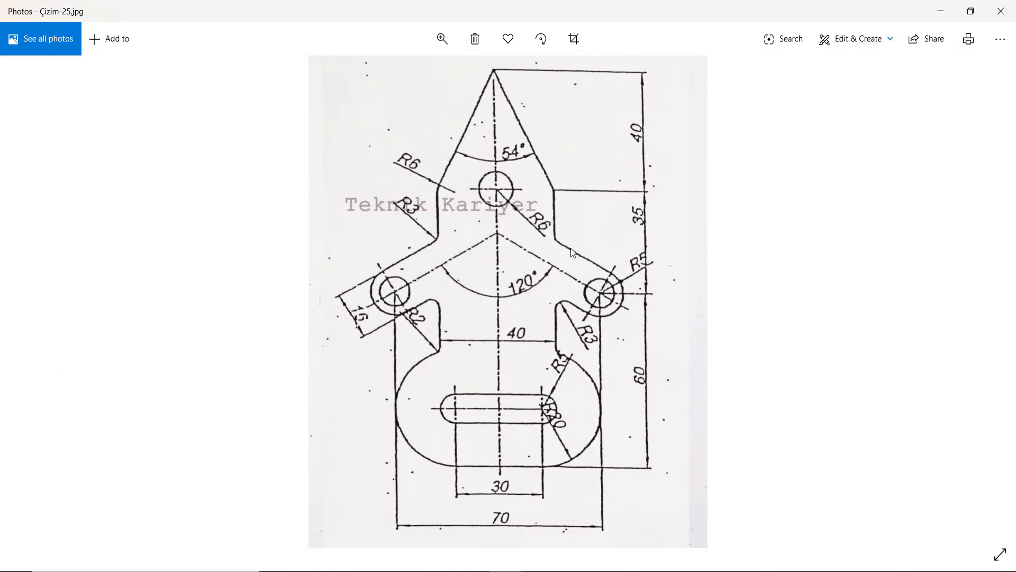
click(940, 11)
middle_drag(627, 402, 577, 307)
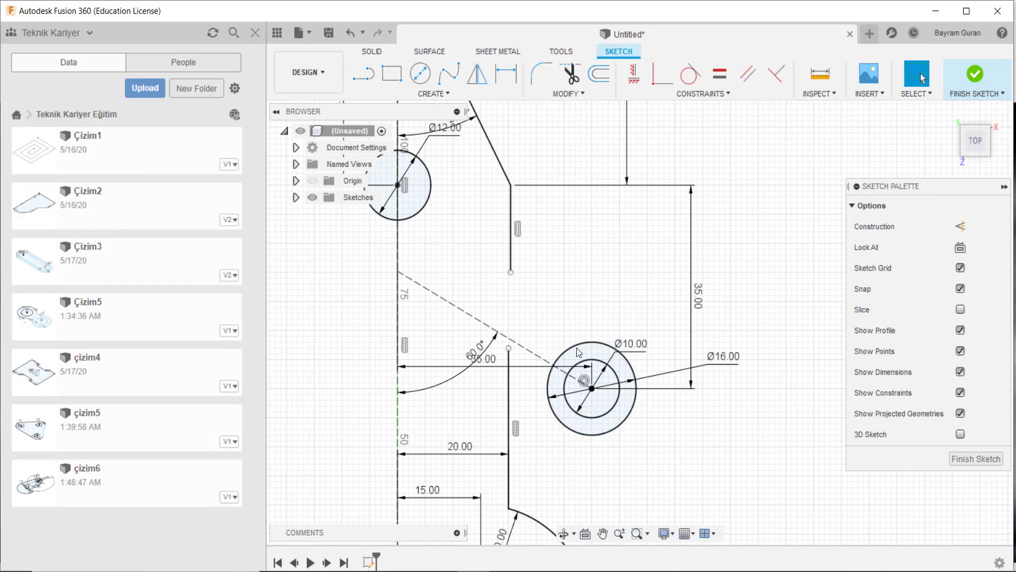
Step: Offset the dashed 60° construction line by 8 mm to one side
scroll(625, 365, up, 2)
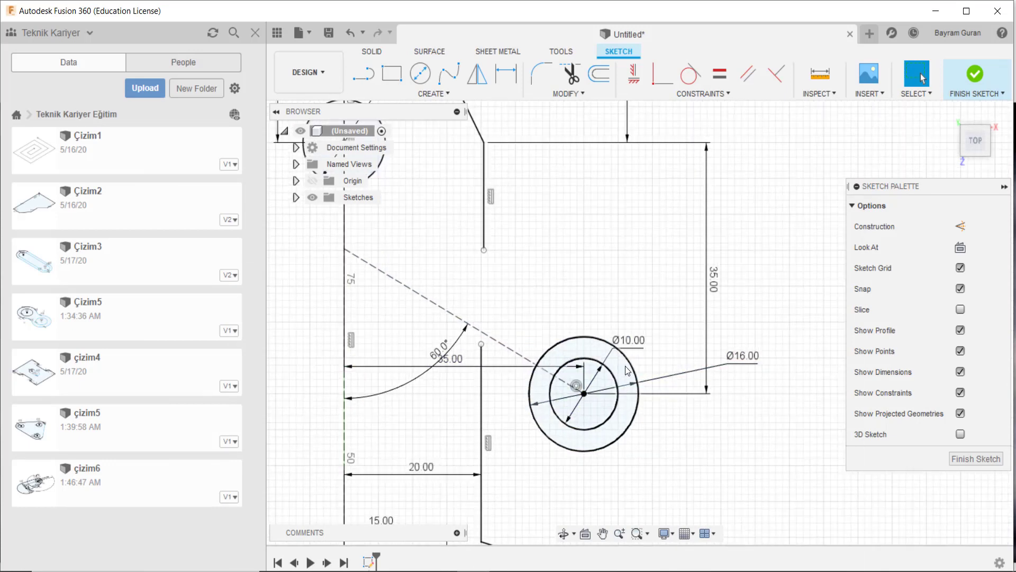
click(638, 388)
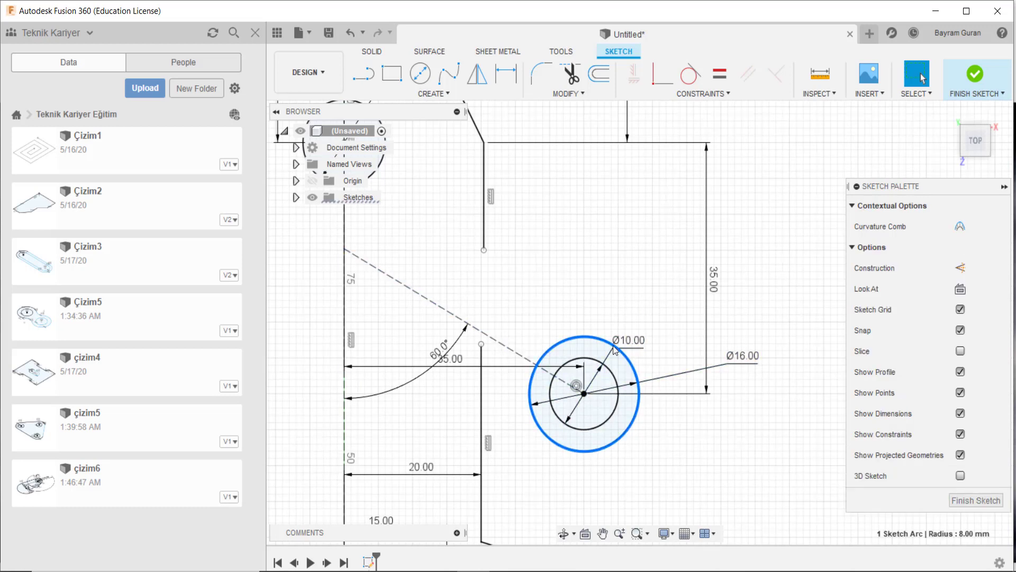
click(666, 357)
middle_drag(666, 357, 789, 388)
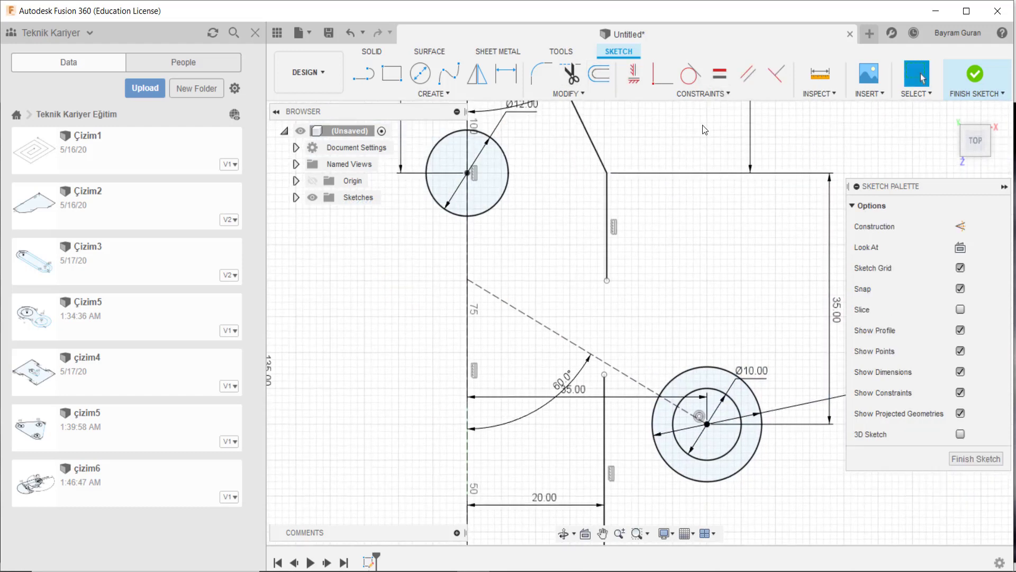
click(599, 75)
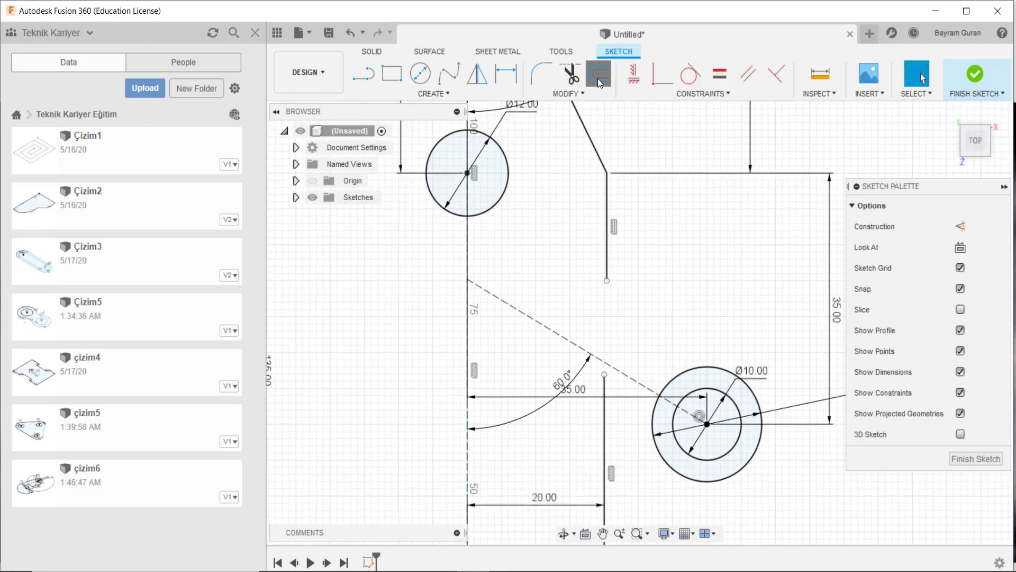
click(640, 378)
double_click(784, 245)
text(8)
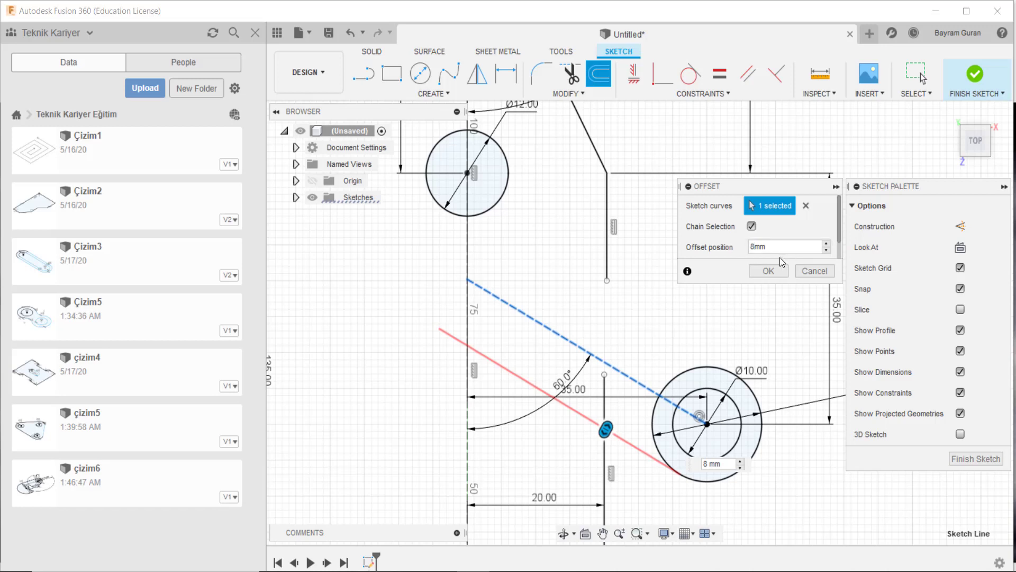
click(769, 271)
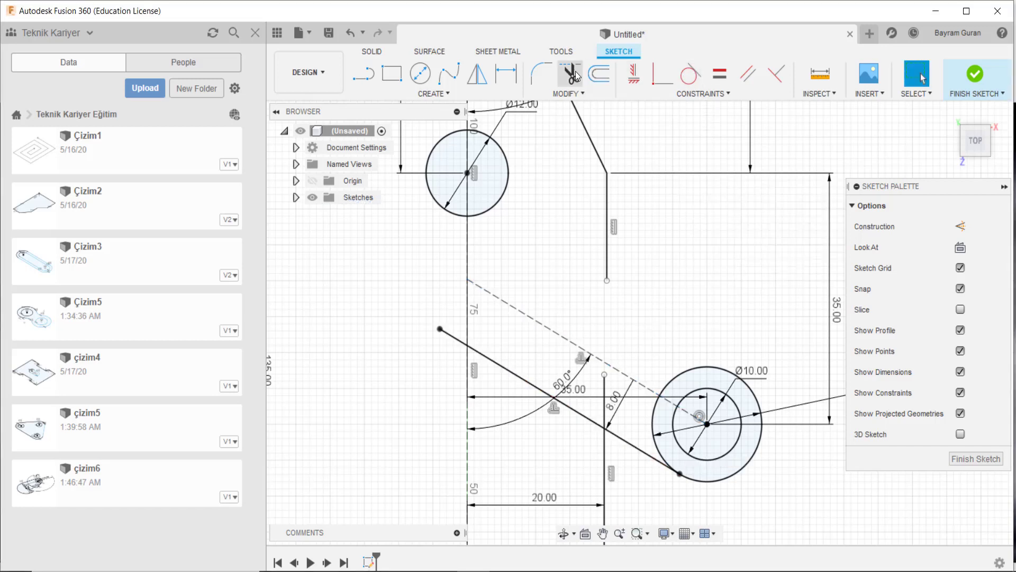
click(599, 74)
click(654, 392)
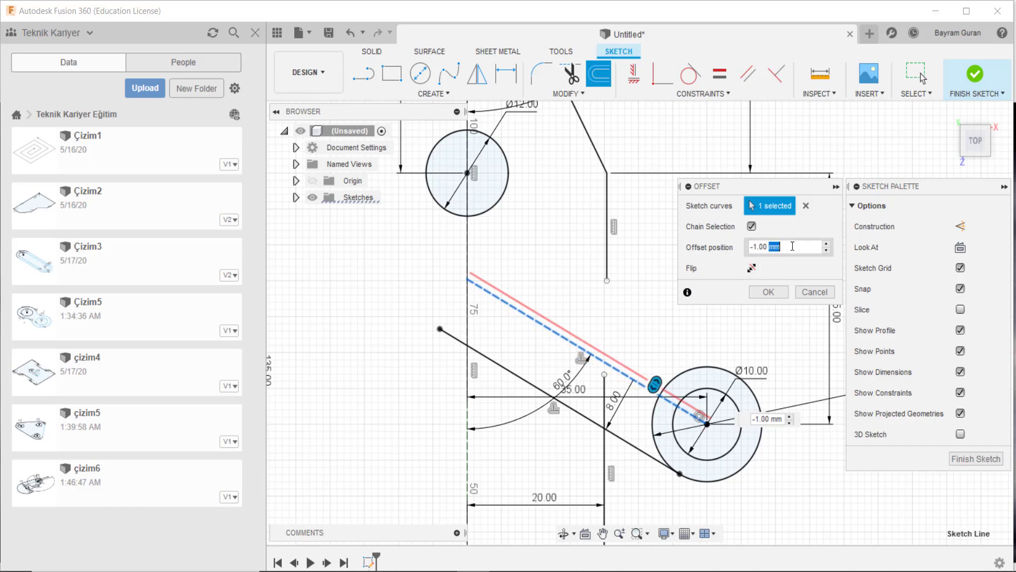
text(8)
key(Return)
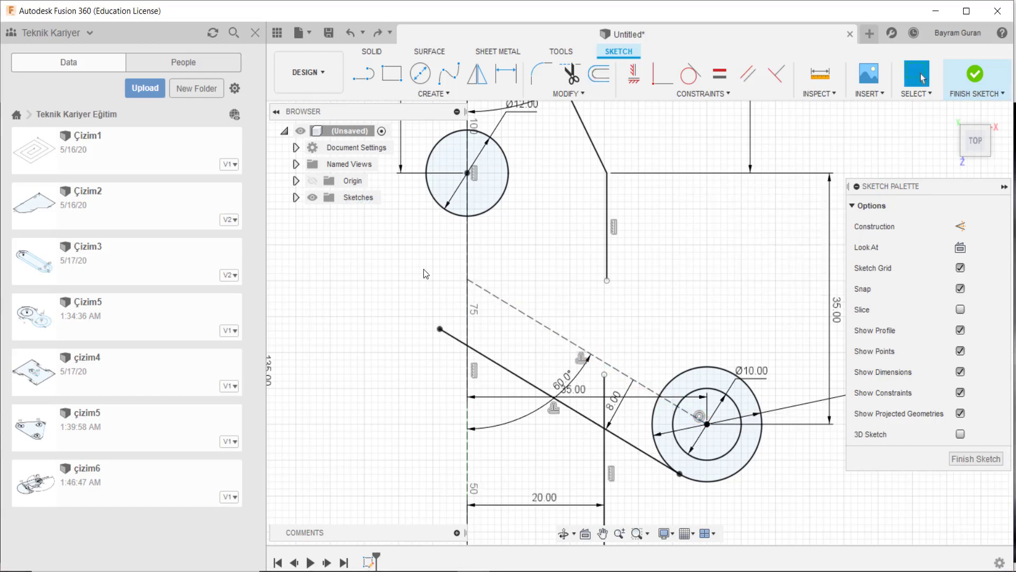
Step: Add the matching parallel line at -8 mm on the other side
click(600, 75)
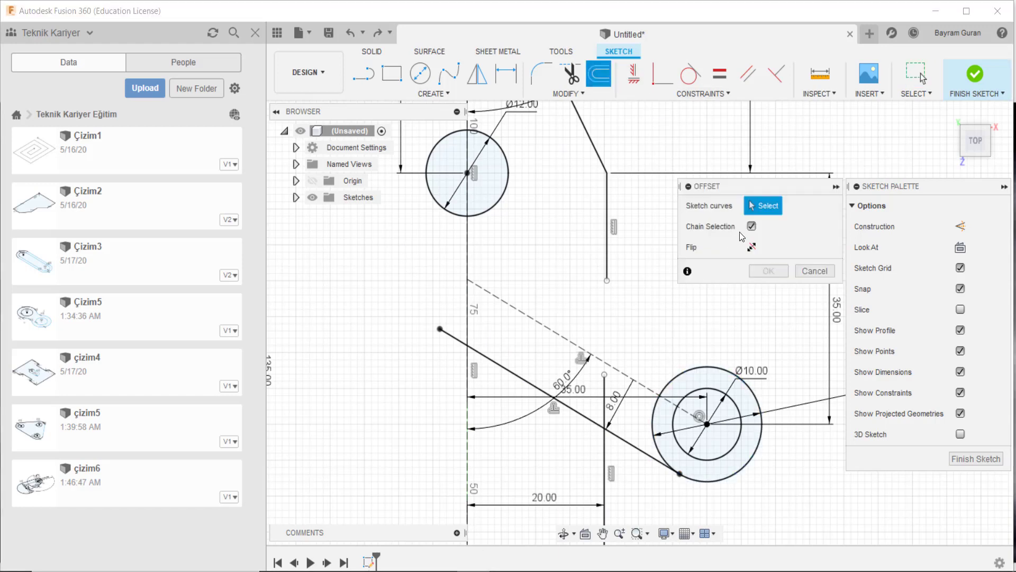
click(643, 383)
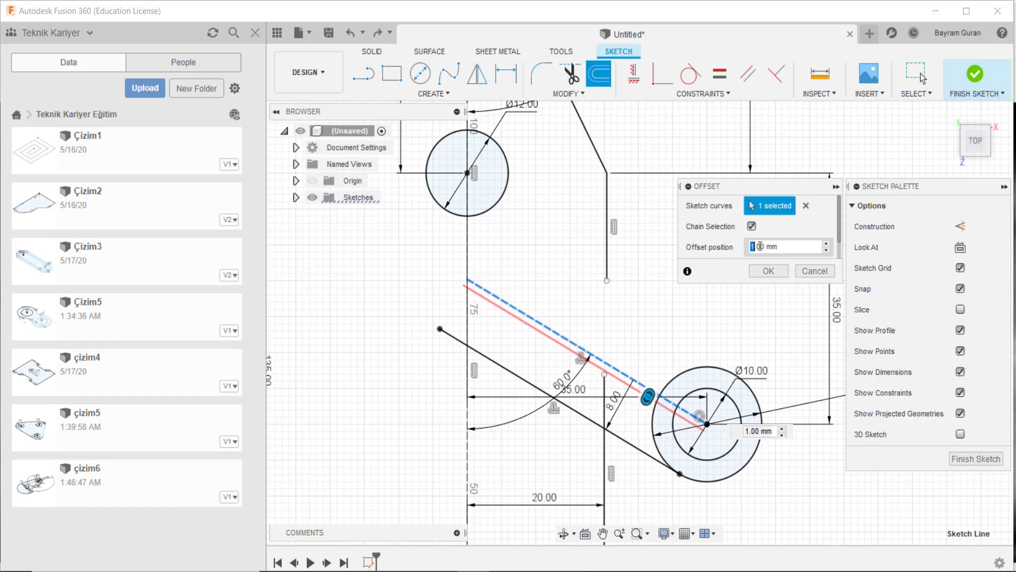
drag(760, 246, 829, 244)
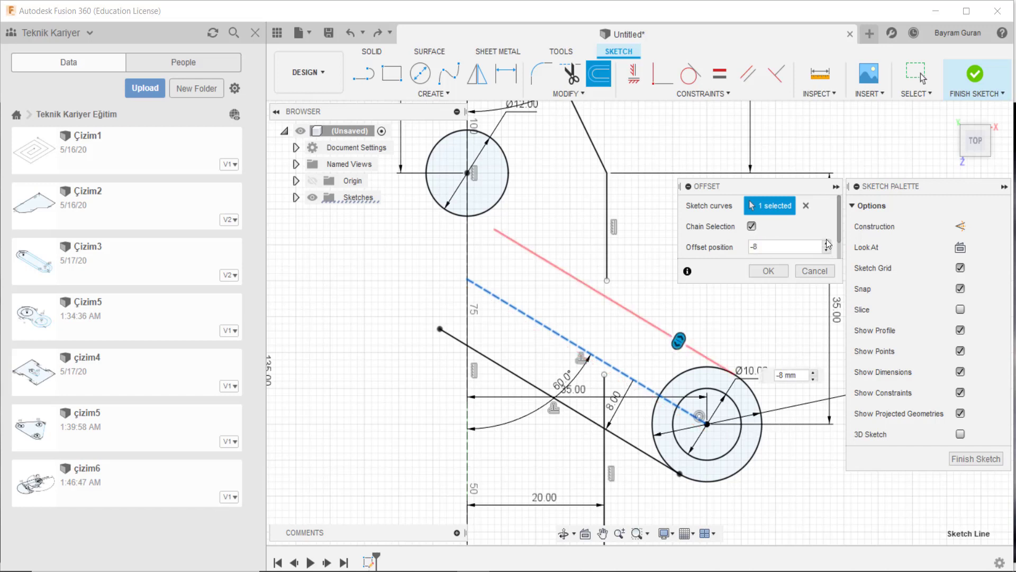
click(784, 276)
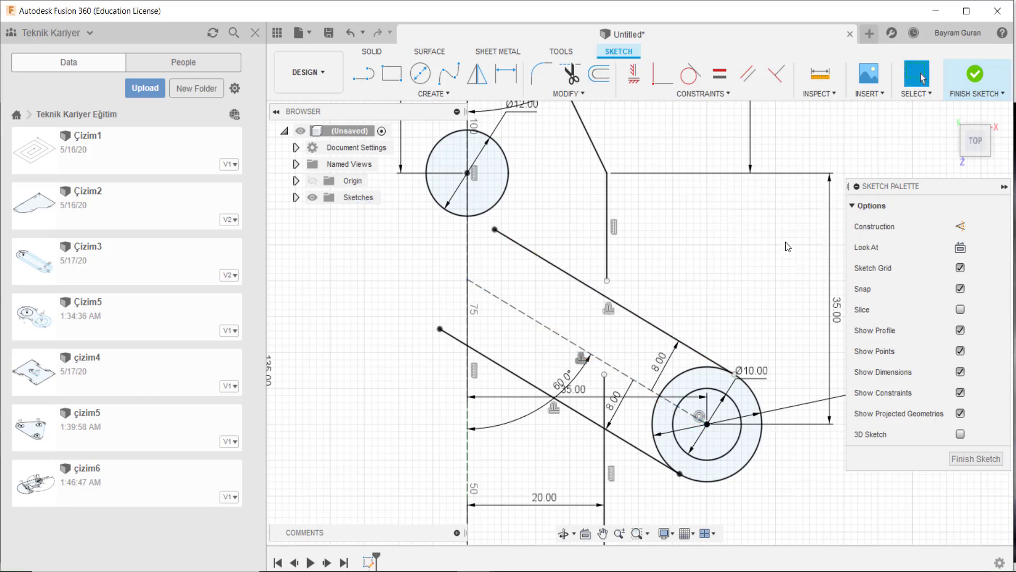
scroll(607, 237, up, 2)
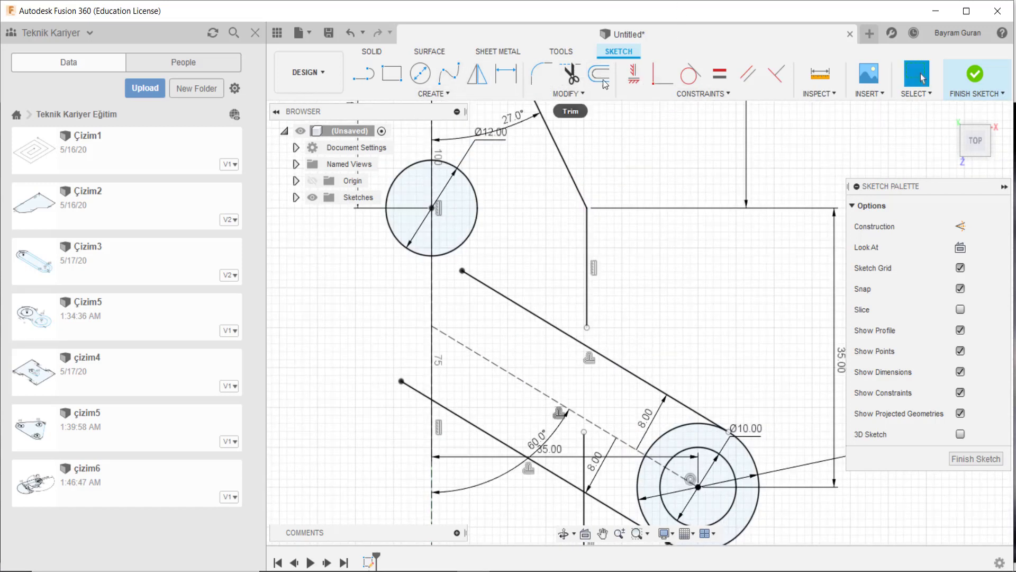
click(566, 94)
click(559, 147)
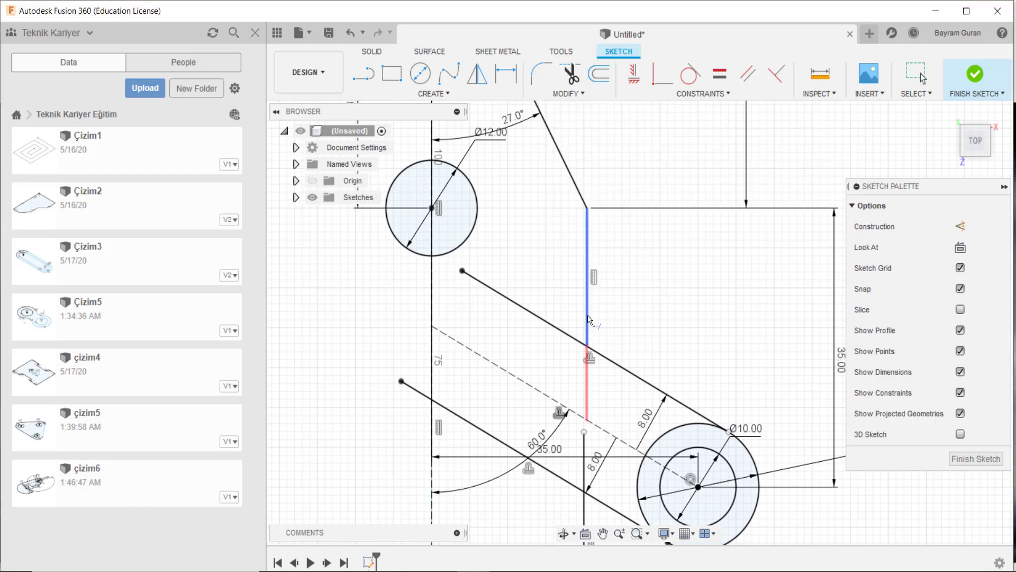
click(589, 323)
middle_drag(637, 375, 636, 275)
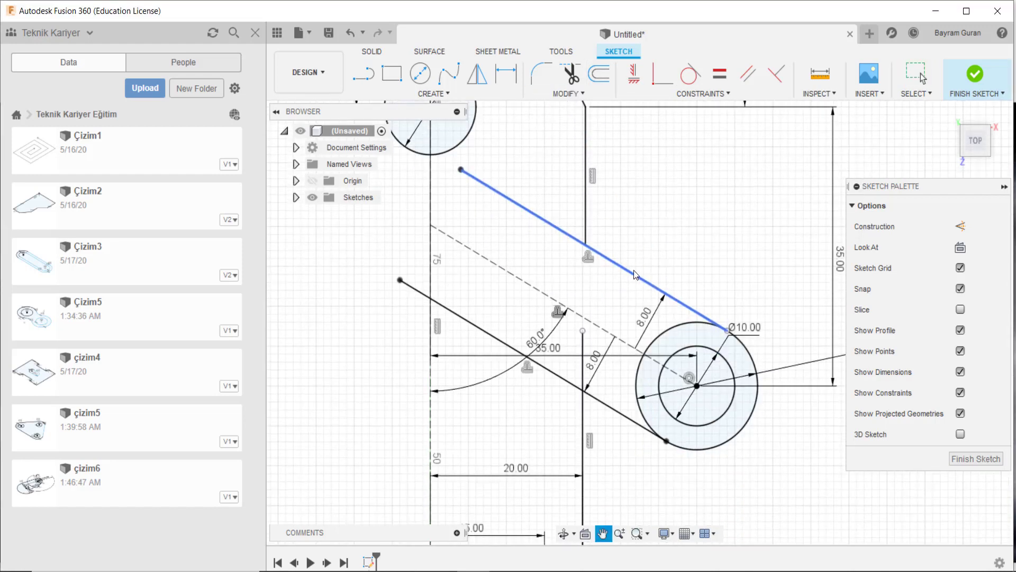
click(570, 74)
click(585, 354)
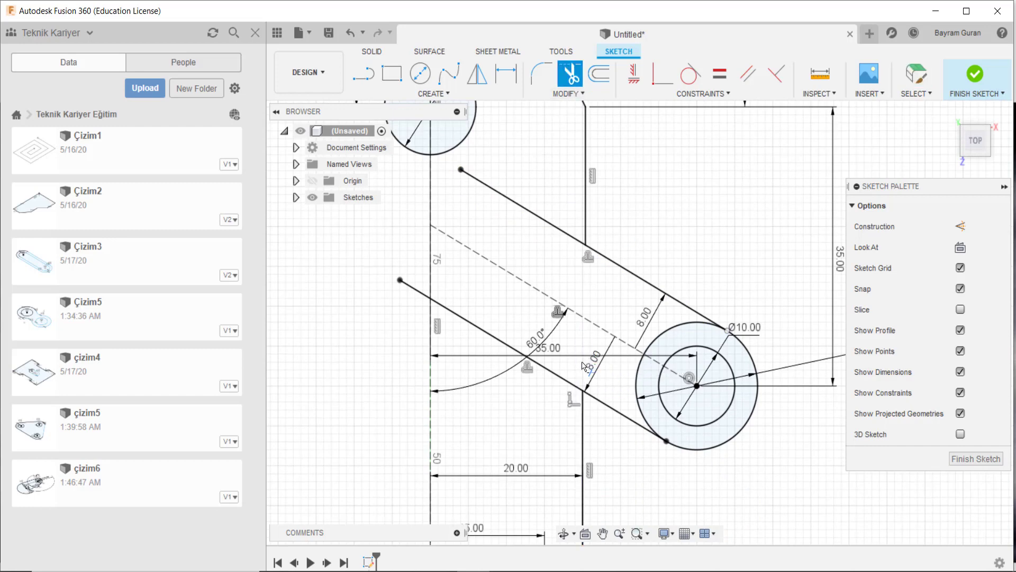
scroll(592, 347, down, 2)
click(454, 298)
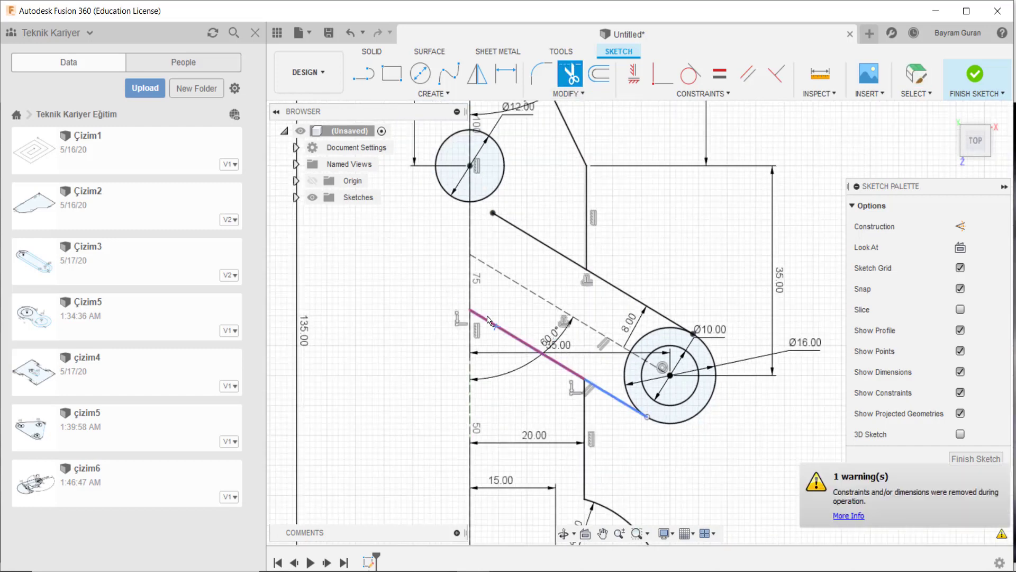
click(549, 248)
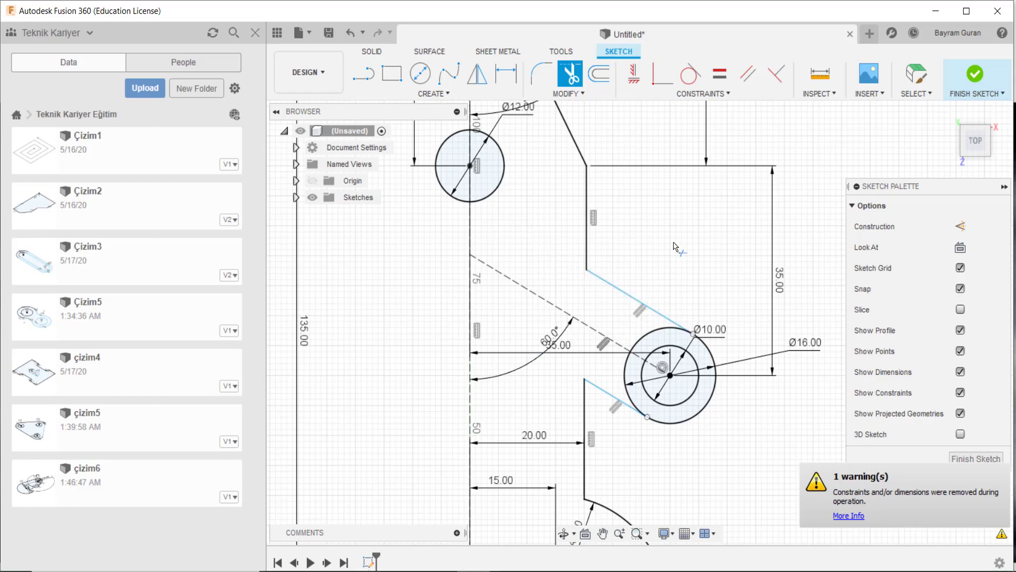
key(Escape)
middle_drag(635, 372, 664, 302)
scroll(664, 302, down, 3)
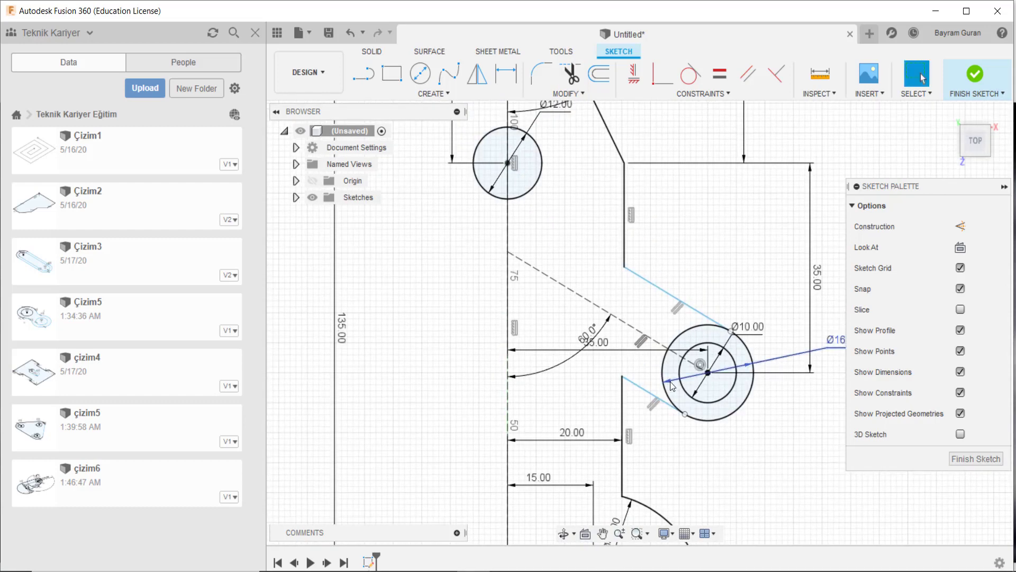
middle_drag(656, 451, 662, 396)
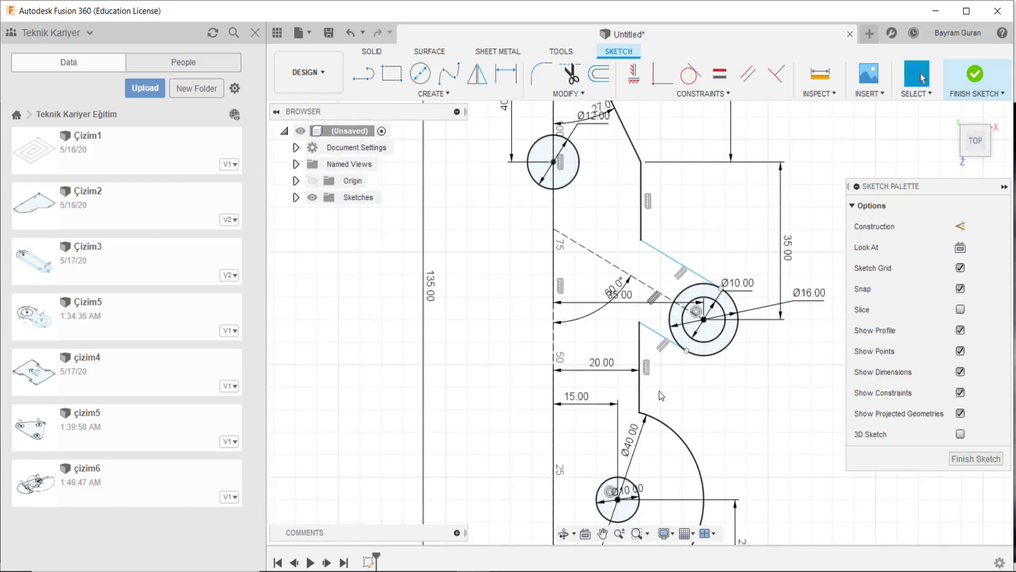
click(485, 548)
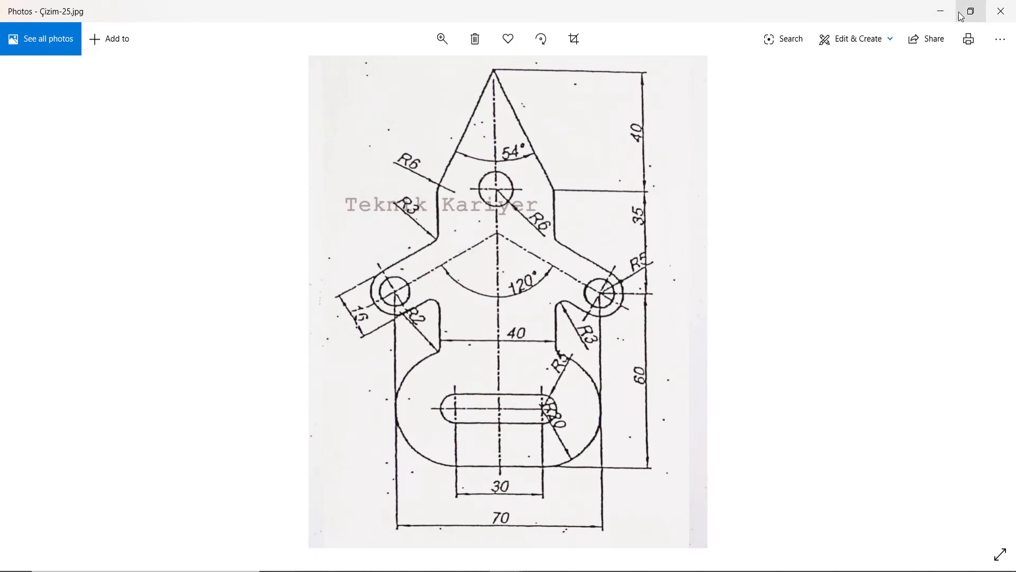
click(940, 11)
mouse_move(612, 232)
middle_down()
mouse_move(592, 390)
mouse_move(588, 309)
middle_up()
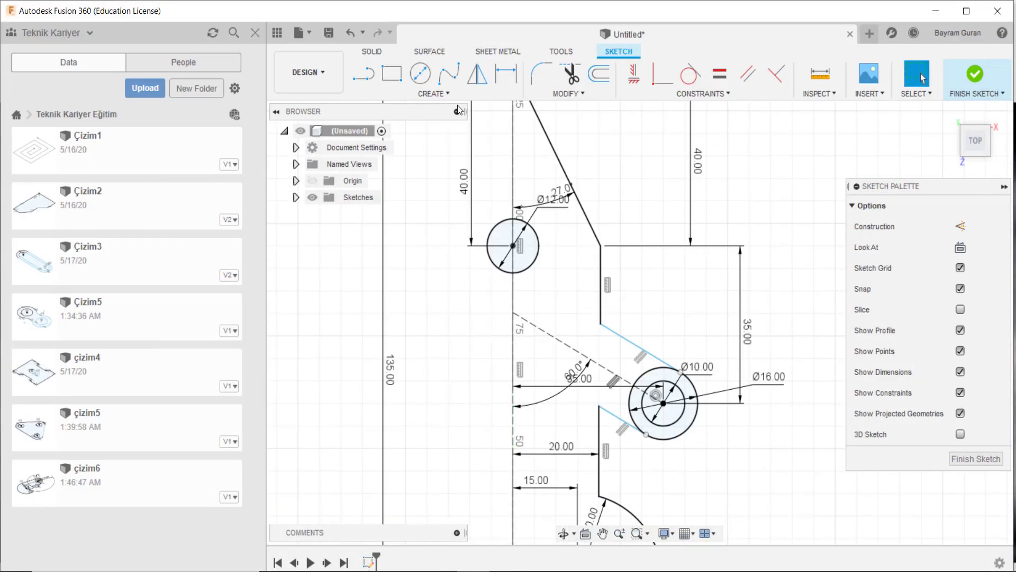
Step: Trim away the left arc of the top Ø12 circle
click(572, 73)
click(493, 244)
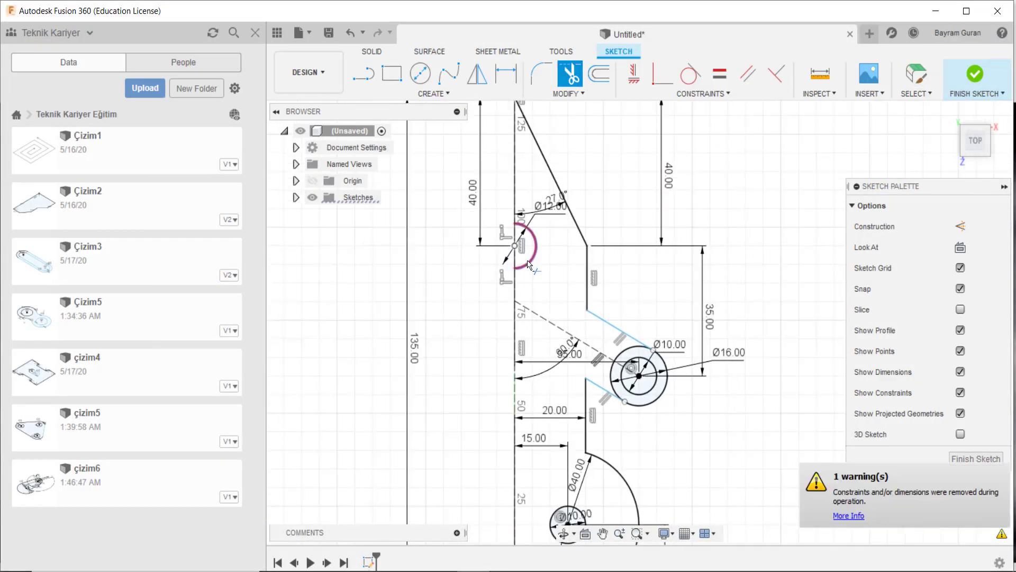
key(Escape)
scroll(522, 258, up, 2)
Step: Turn off Show Dimensions and recentre the view on the half-profile
click(961, 372)
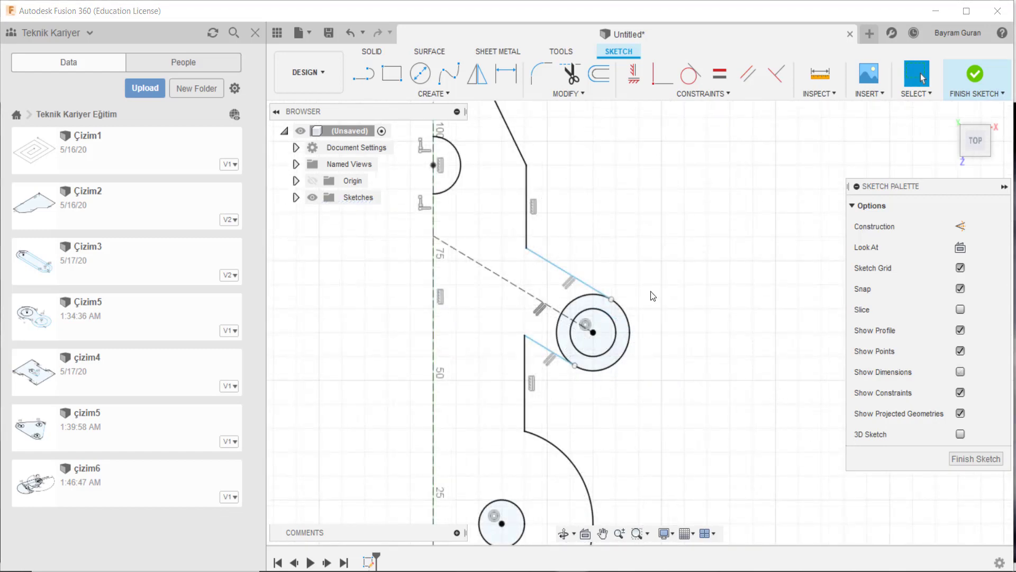
mouse_move(650, 291)
middle_down()
mouse_move(674, 306)
mouse_move(677, 427)
mouse_move(676, 239)
middle_up()
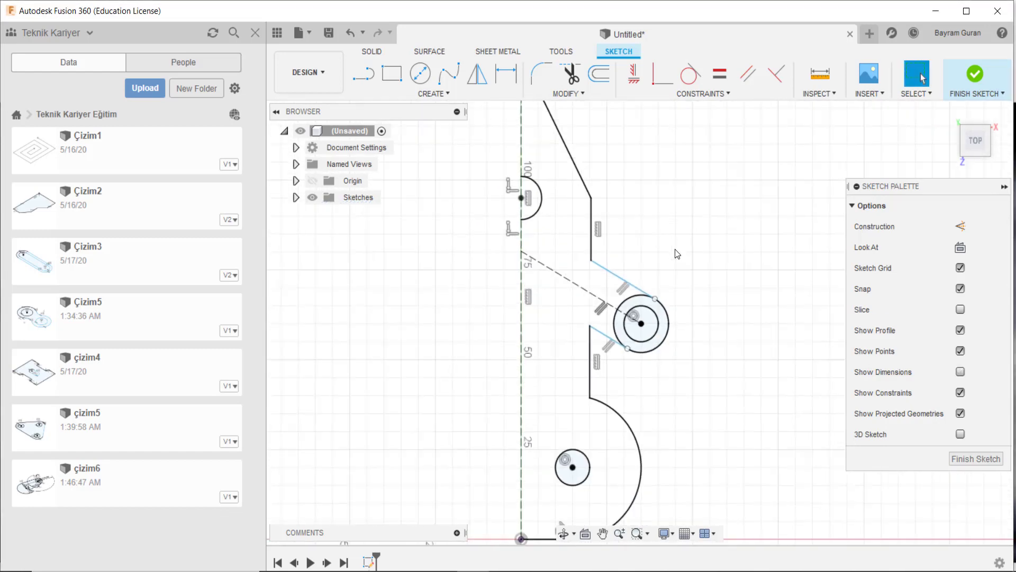
middle_drag(677, 478, 676, 391)
middle_drag(644, 246, 630, 325)
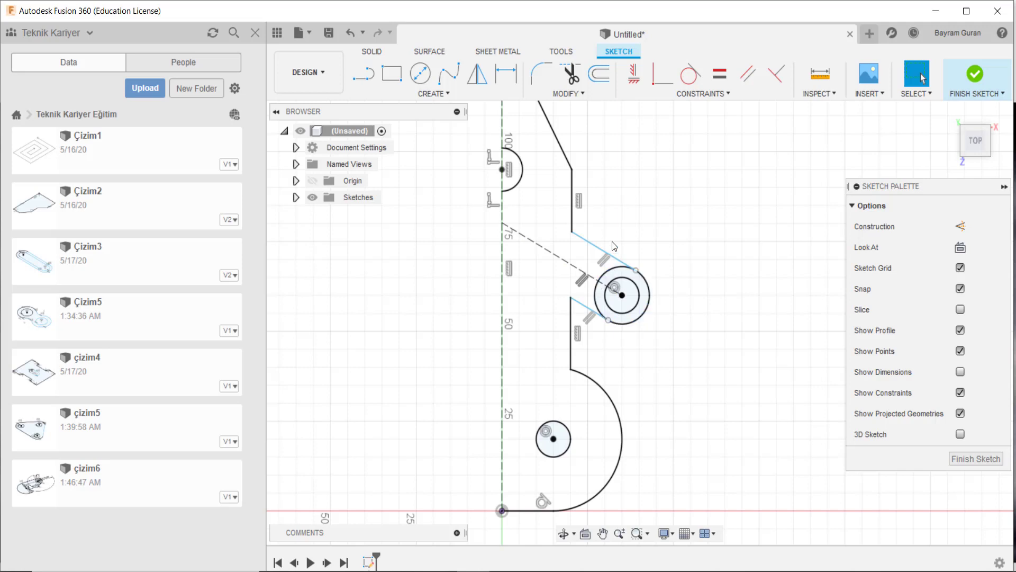
middle_drag(615, 243, 602, 327)
mouse_move(528, 238)
middle_down()
mouse_move(574, 230)
mouse_move(583, 191)
middle_up()
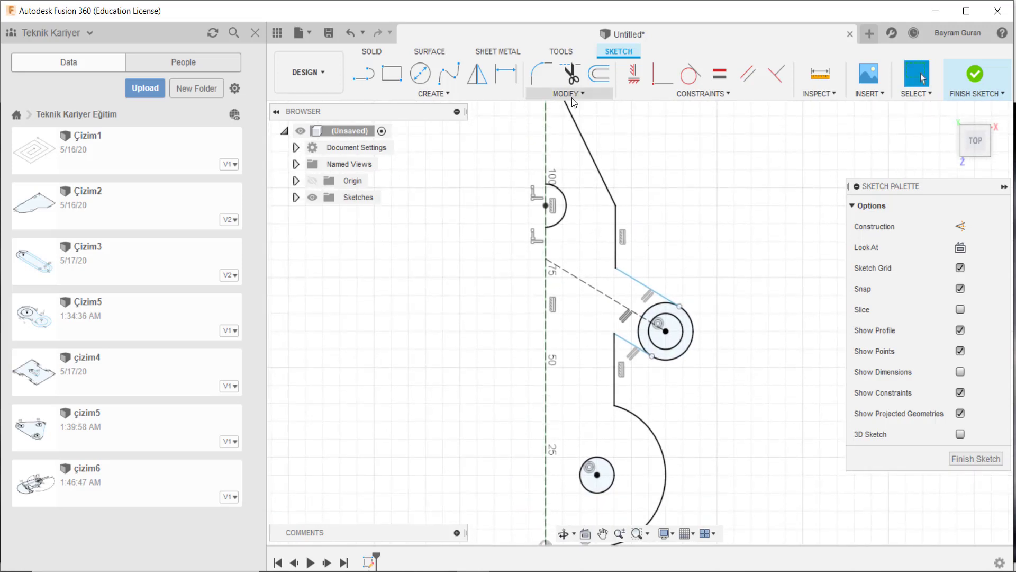
Step: Window-select the 24 half-profile curves and preview their mirror across the vertical construction centreline
click(477, 73)
scroll(648, 271, down, 2)
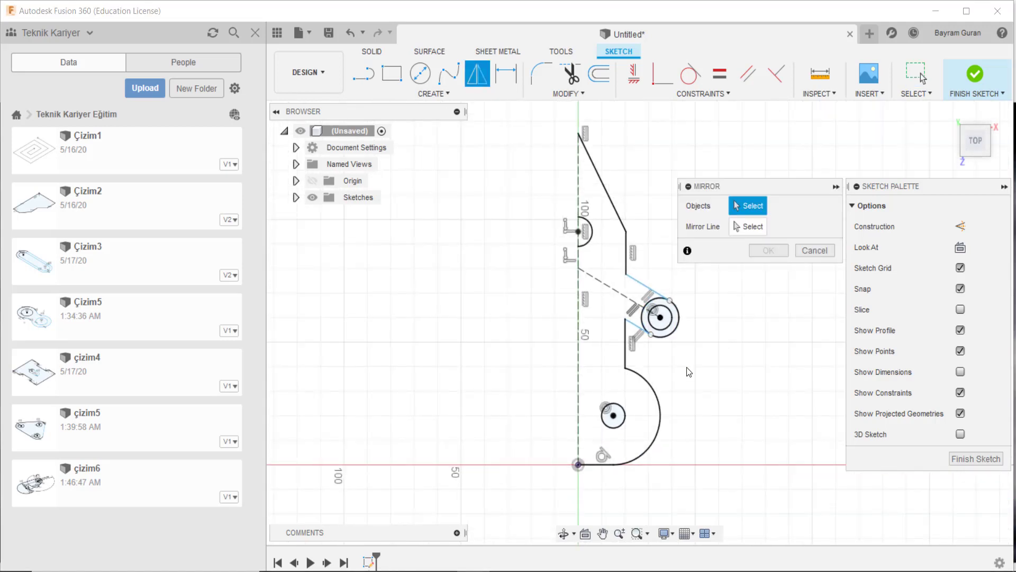
drag(691, 479, 588, 134)
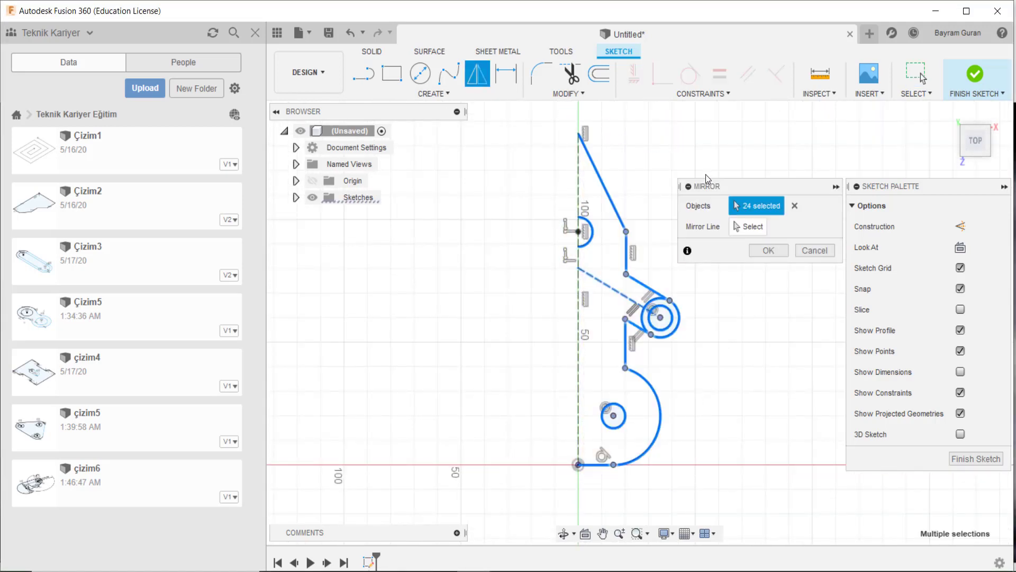
click(754, 226)
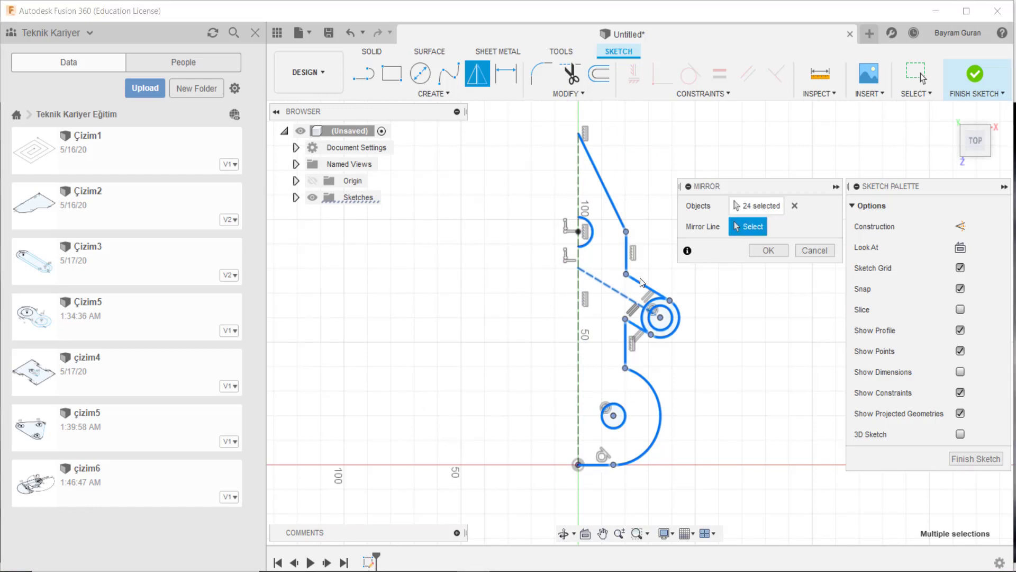
click(579, 321)
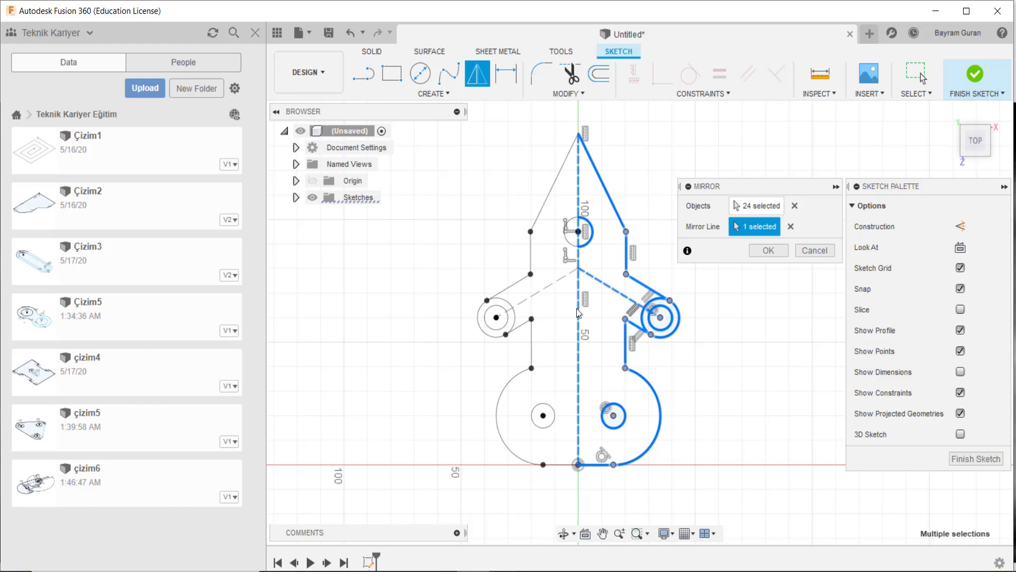
scroll(576, 308, up, 4)
scroll(476, 318, up, 1)
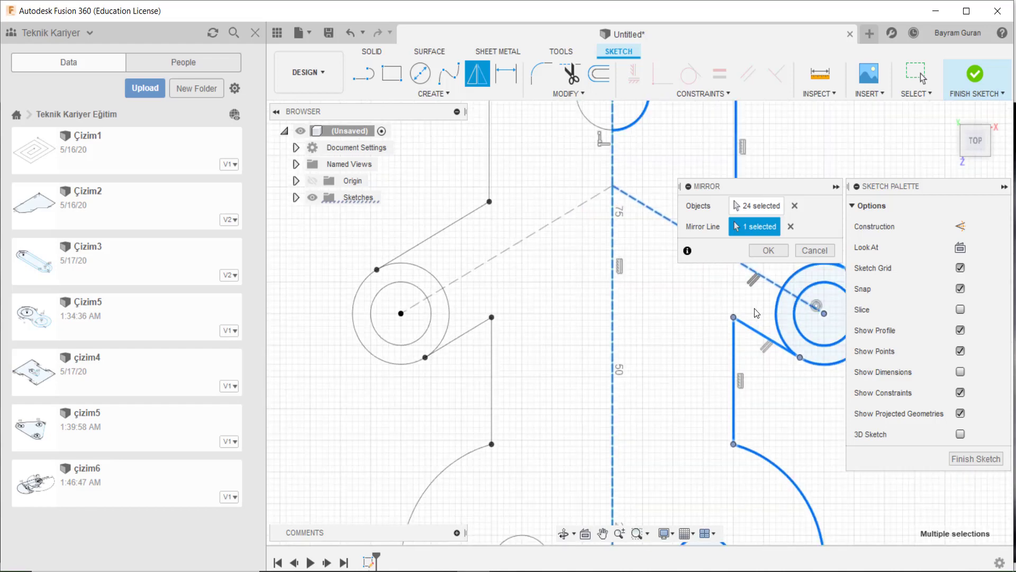
scroll(637, 308, down, 2)
scroll(636, 308, down, 1)
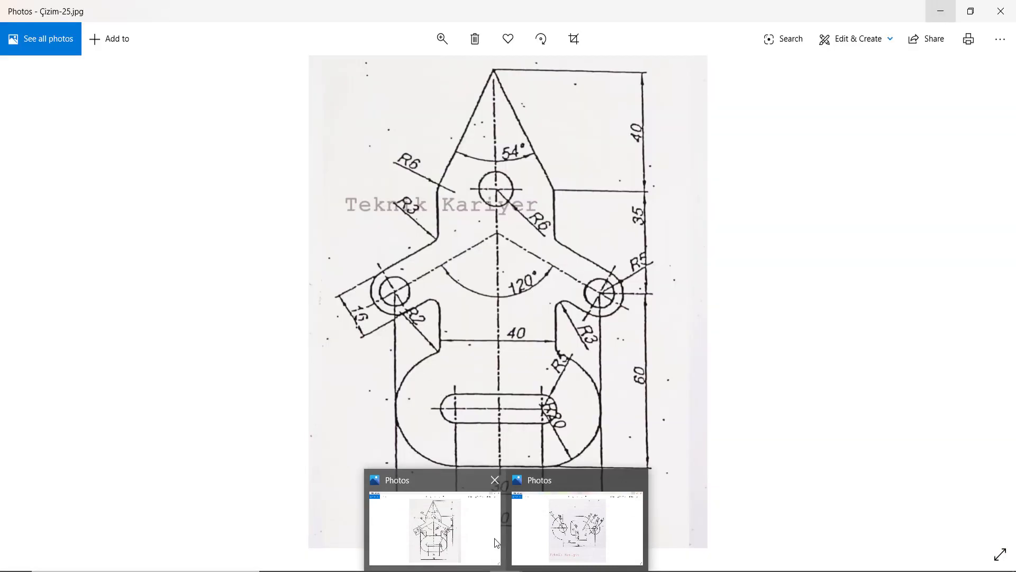
click(497, 543)
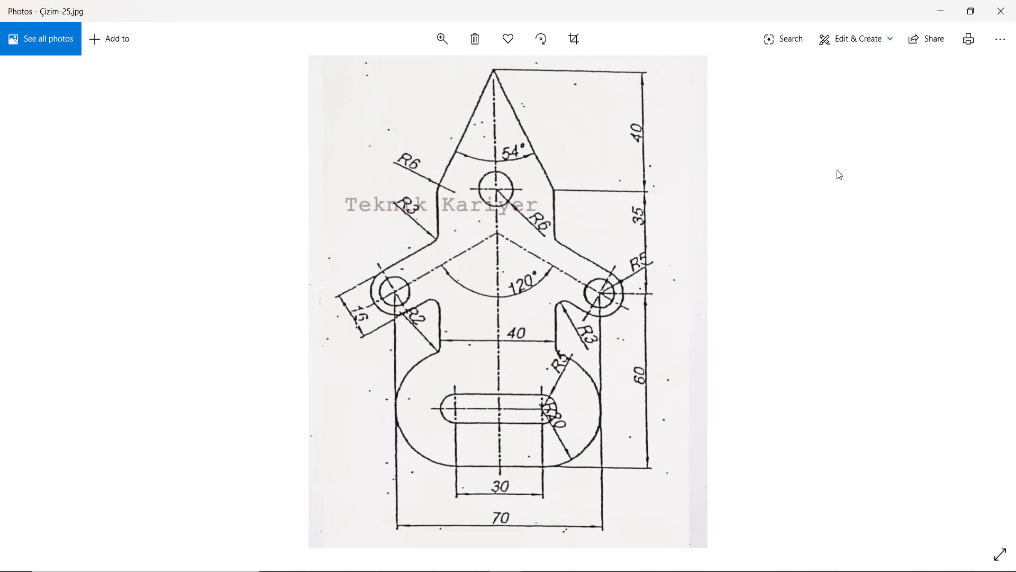
click(938, 16)
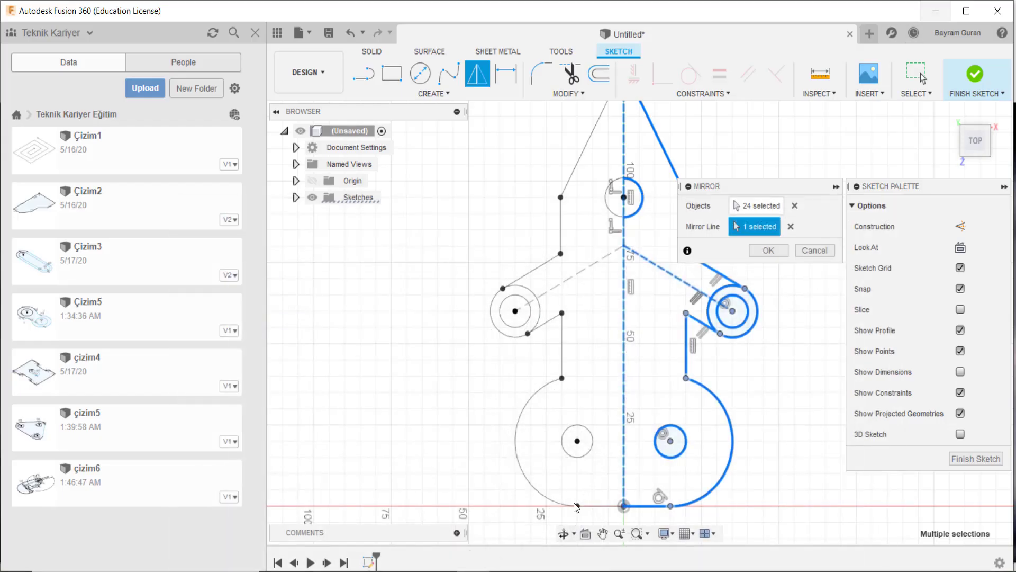
Step: Cancel the pending mirror without applying it
click(806, 254)
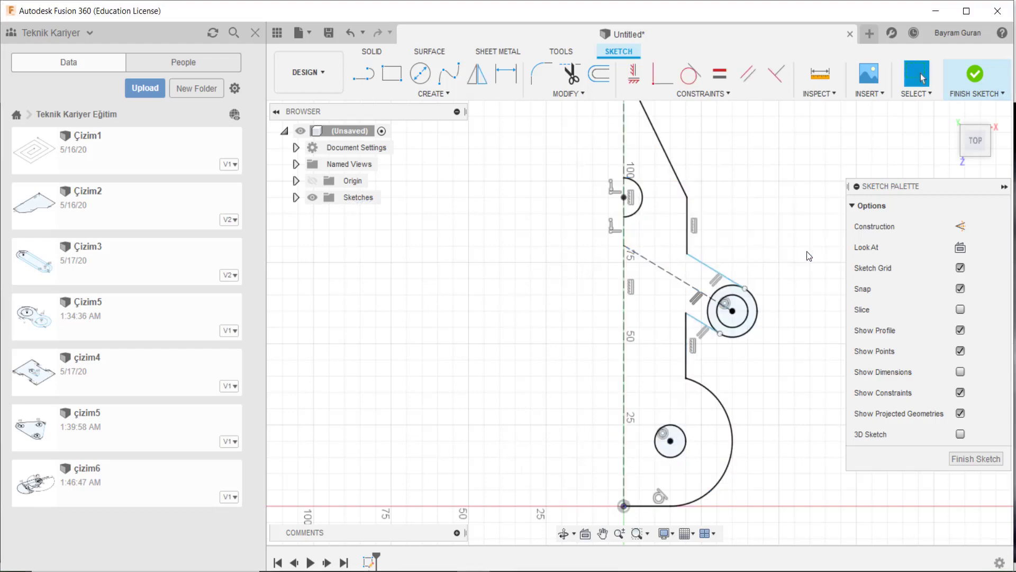
scroll(688, 423, up, 2)
scroll(678, 436, up, 2)
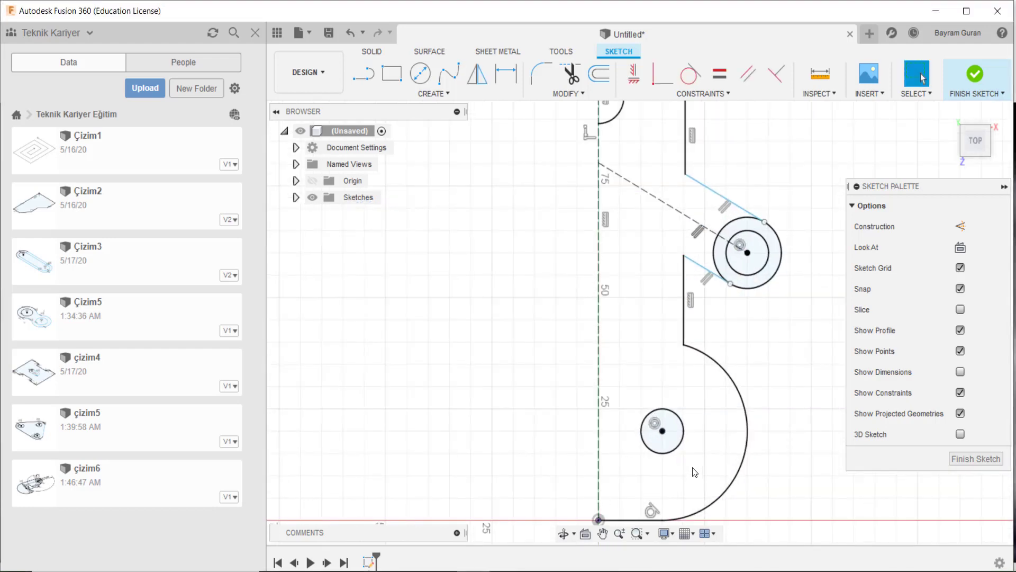
scroll(662, 450, up, 2)
key(l)
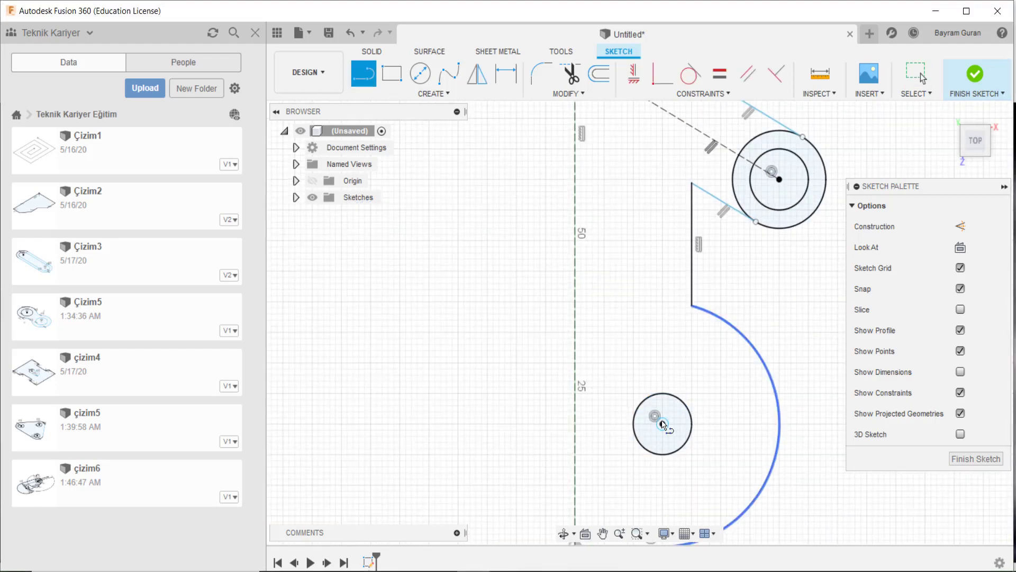
click(662, 424)
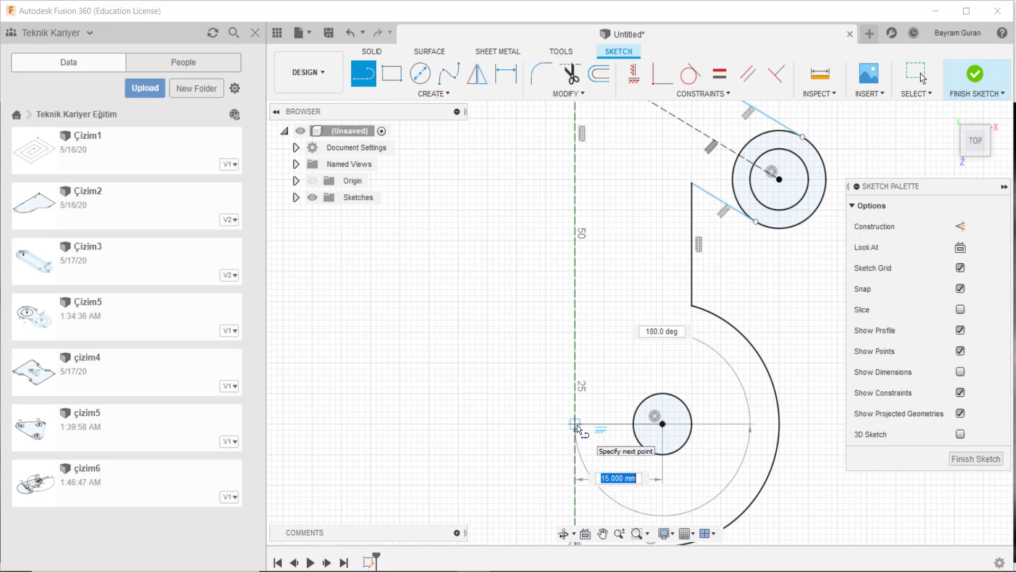
key(Escape)
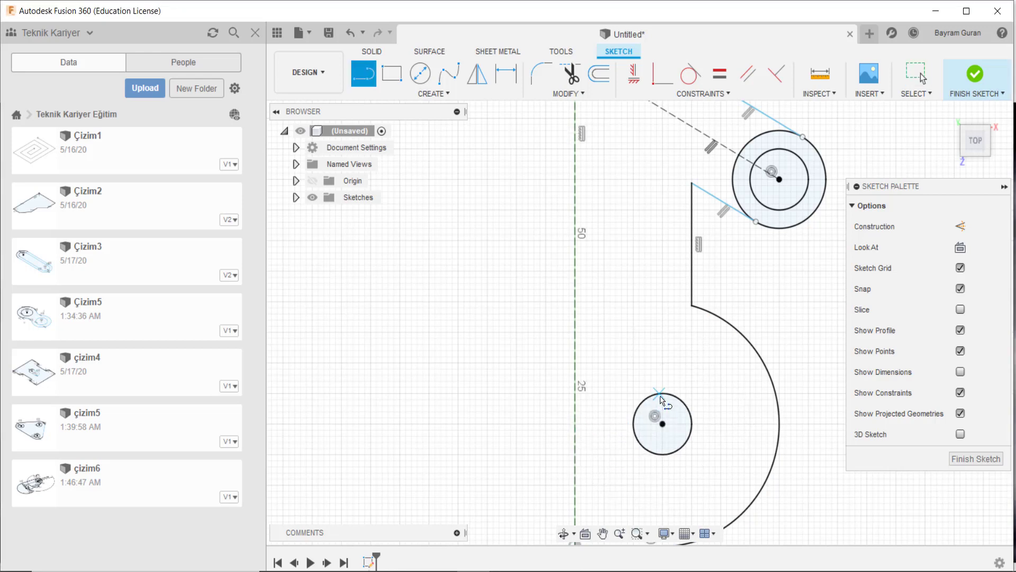
scroll(661, 398, up, 2)
scroll(660, 398, up, 3)
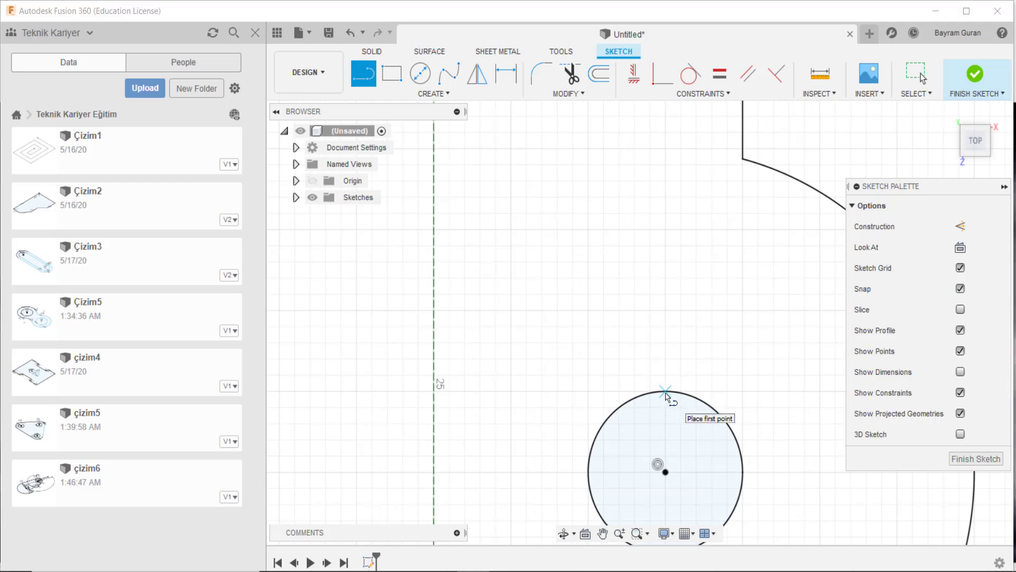
Step: Draw two horizontal lines from the vertical centreline to the small circle's top and bottom
click(667, 392)
click(434, 392)
scroll(510, 355, down, 2)
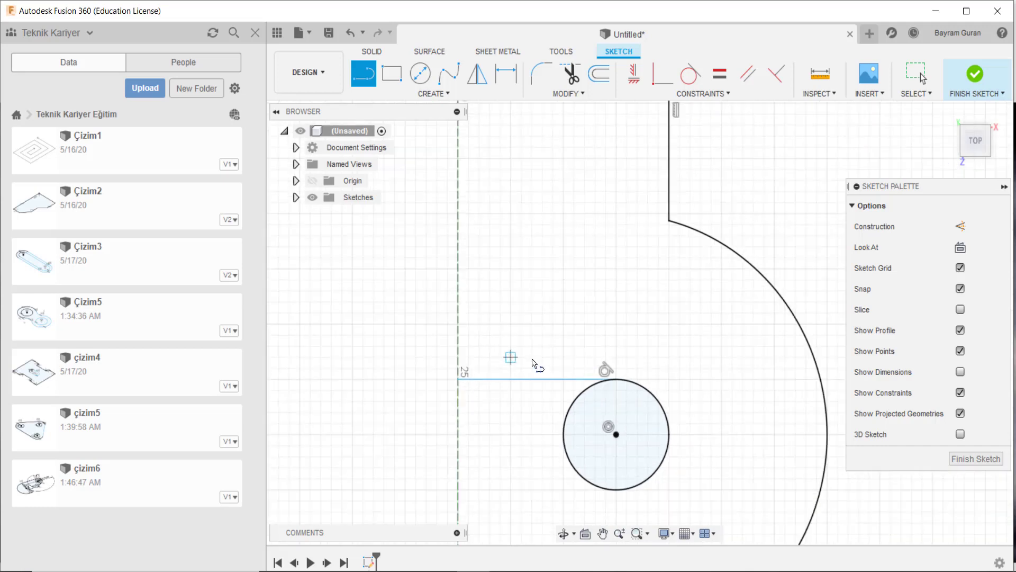
click(458, 490)
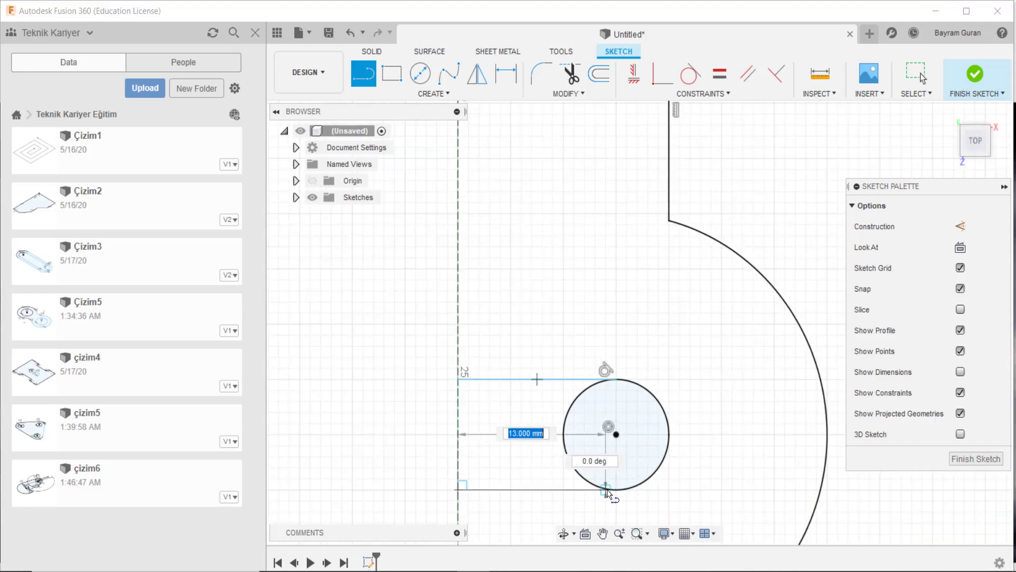
click(616, 489)
key(Escape)
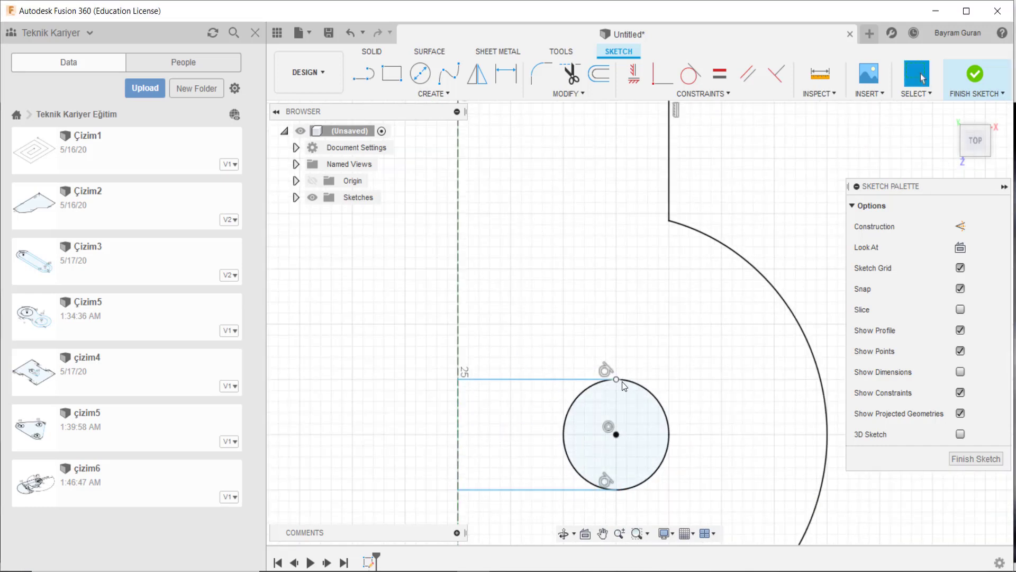
Step: Constrain the small circle's centre into vertical alignment with the horizontal line's end
scroll(621, 382, up, 3)
click(563, 377)
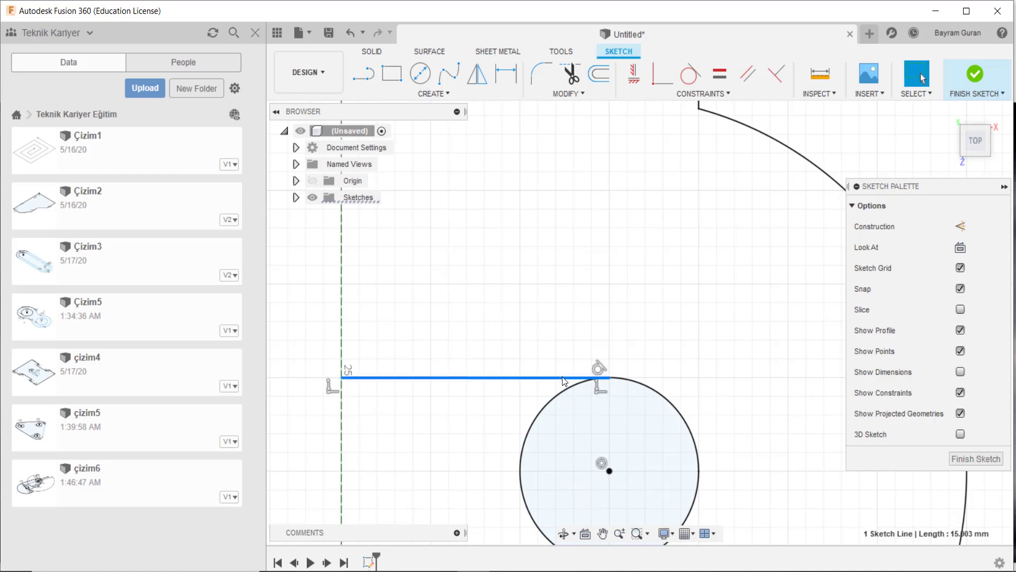
click(634, 74)
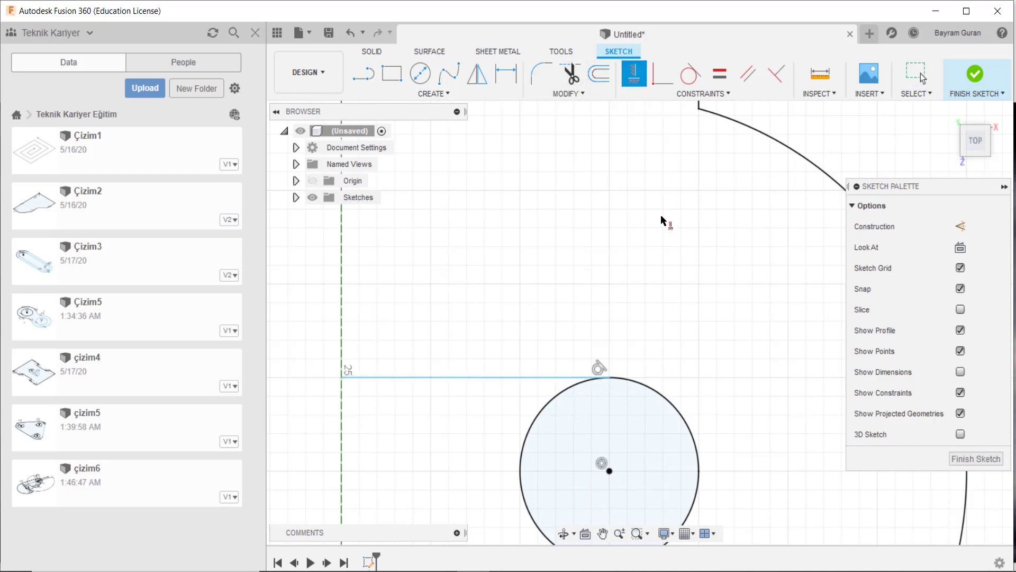
click(609, 470)
scroll(618, 423, down, 2)
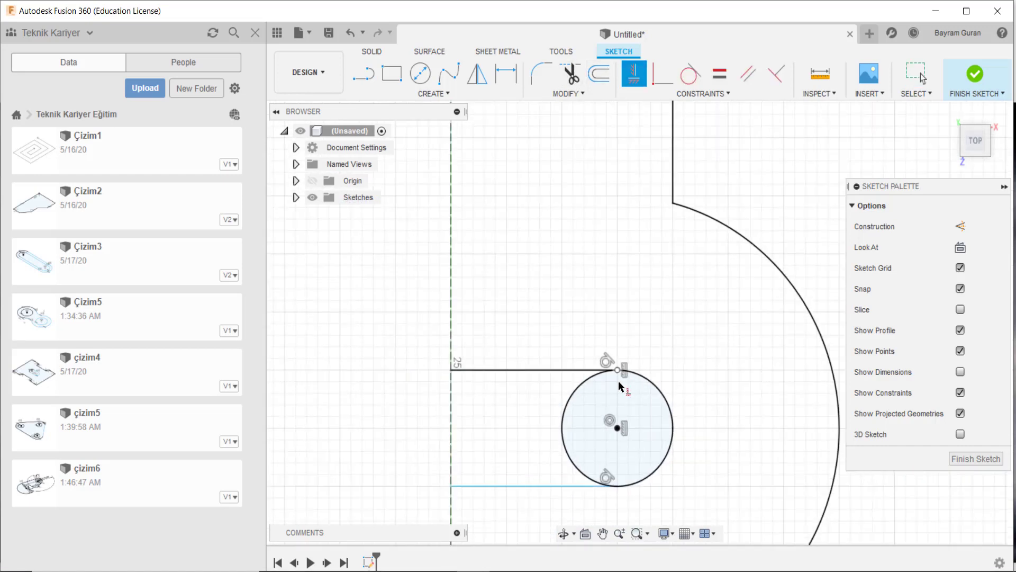
scroll(614, 479, up, 3)
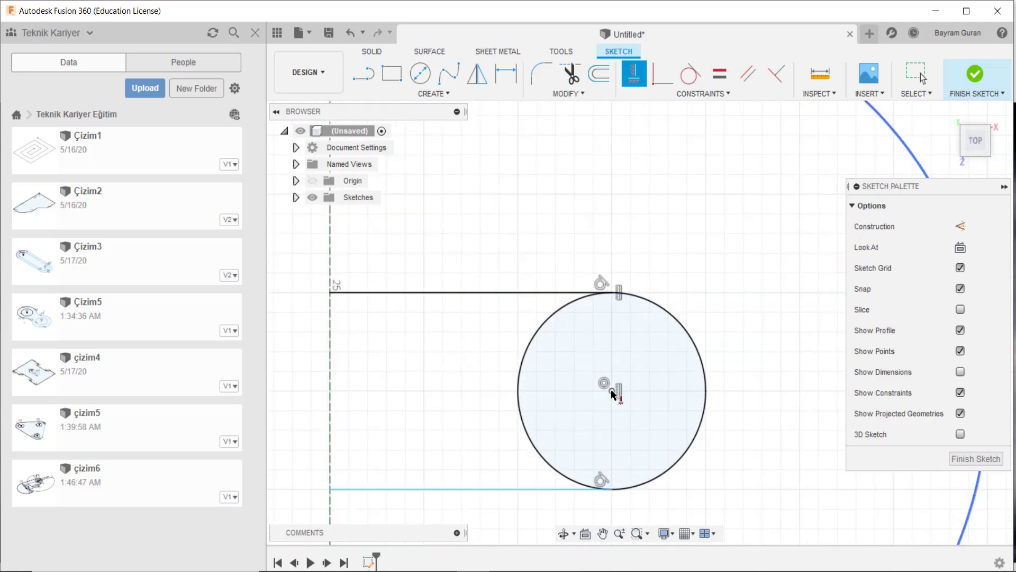
click(612, 392)
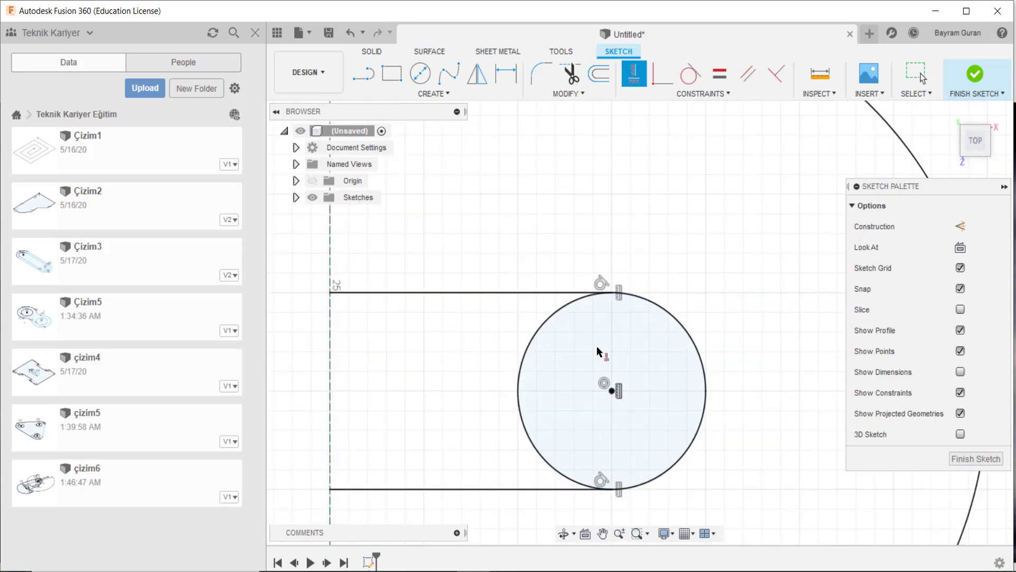
key(Escape)
scroll(619, 317, down, 2)
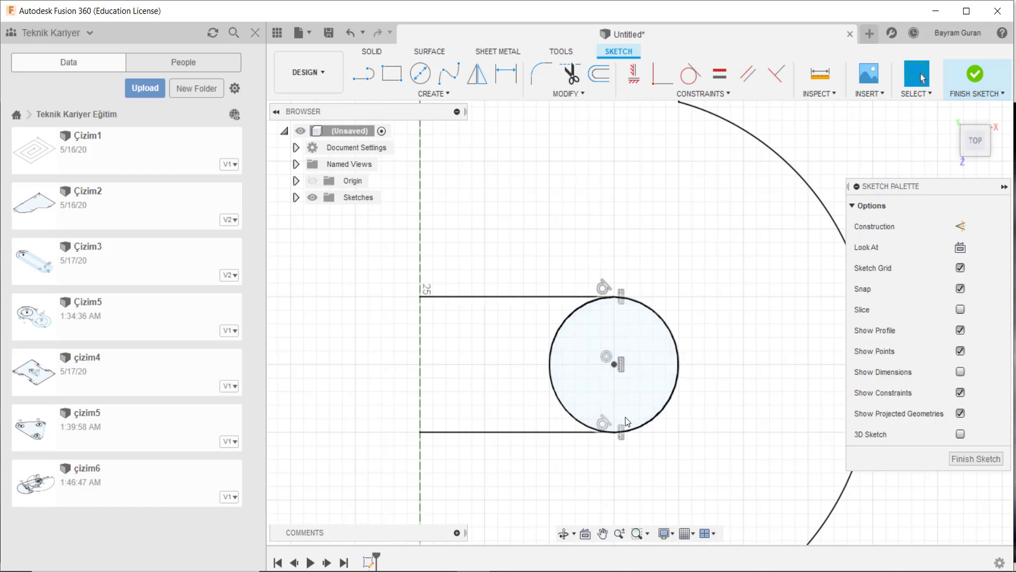
scroll(625, 417, down, 2)
click(572, 74)
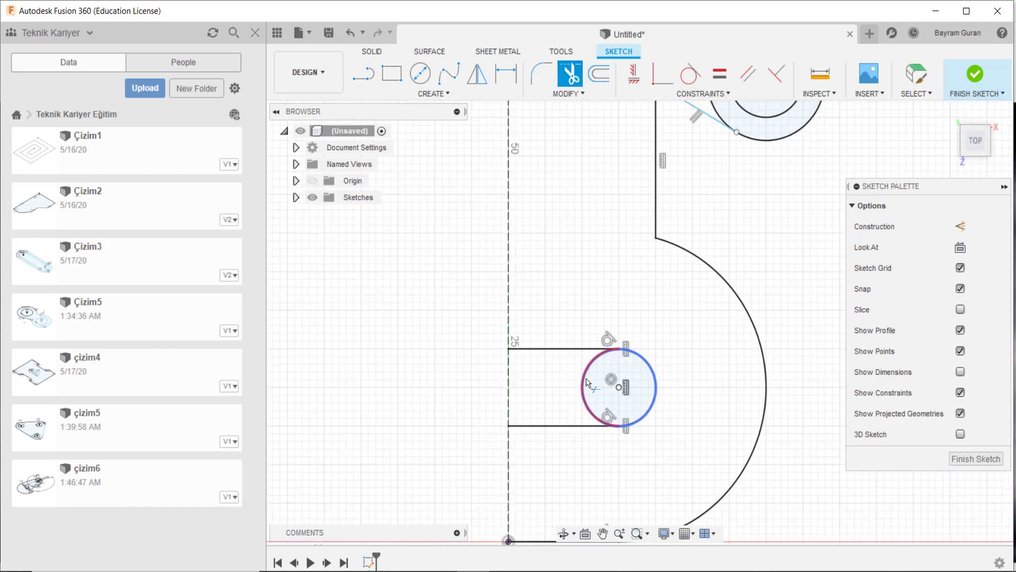
Step: Trim away the inner half of the lower slot circle and the inner arc of the Ø16 arm circle
click(584, 395)
scroll(648, 450, down, 2)
key(Escape)
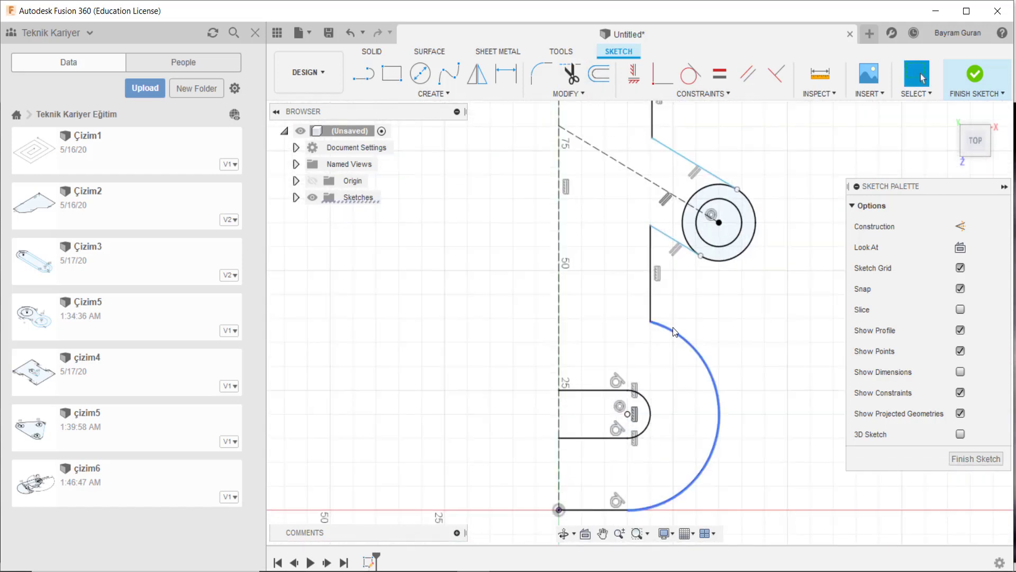
middle_drag(691, 308, 630, 392)
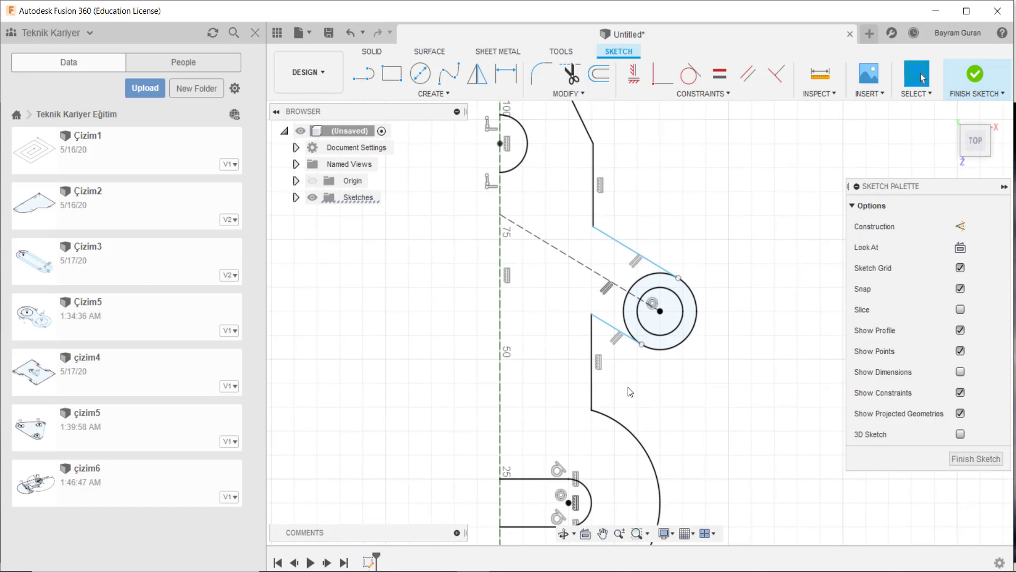
click(572, 75)
click(649, 279)
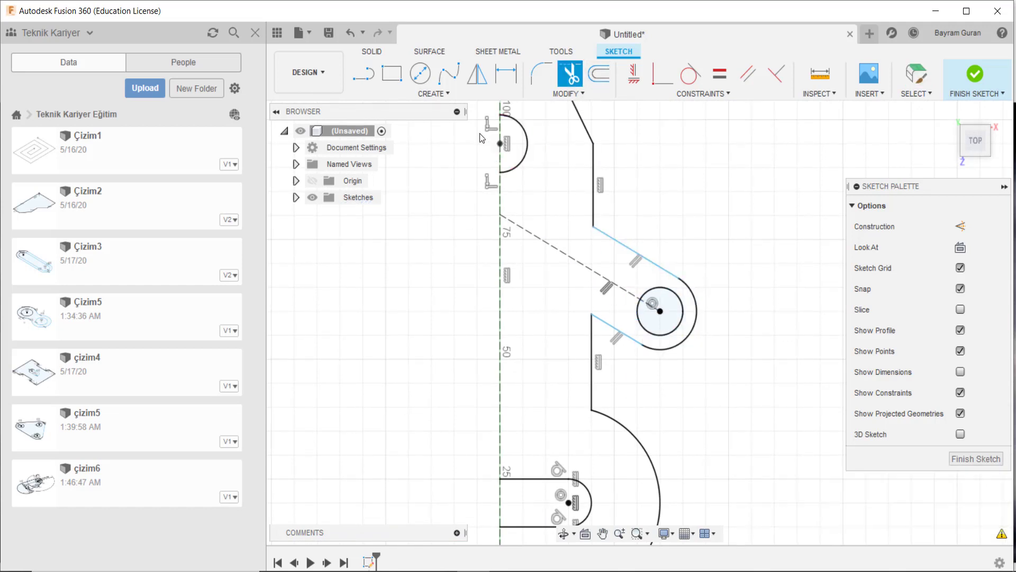
key(Escape)
click(542, 74)
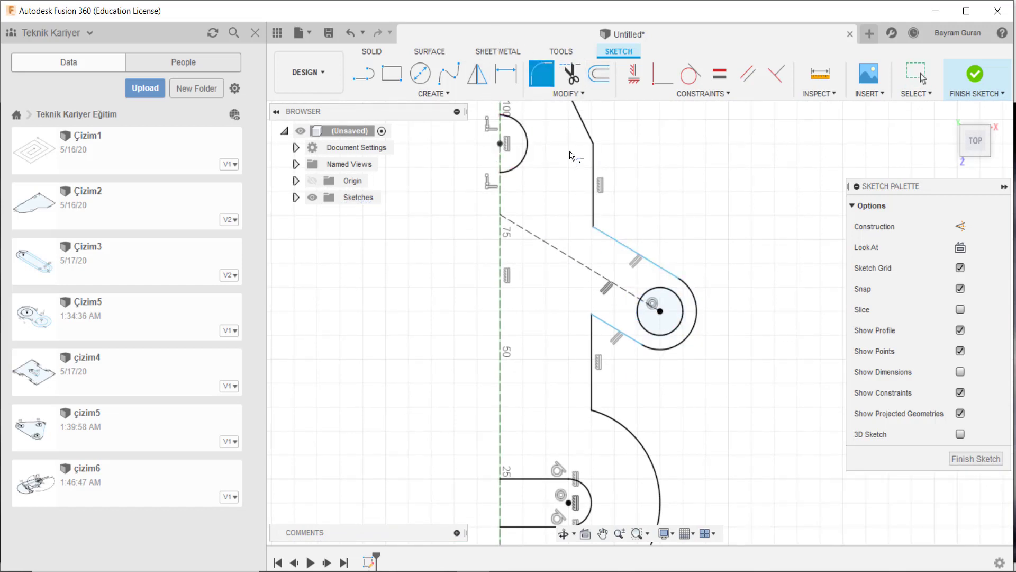
Step: Fillet the corner between the vertical line and the large arc with 5 mm radius
click(617, 429)
click(592, 371)
key(Return)
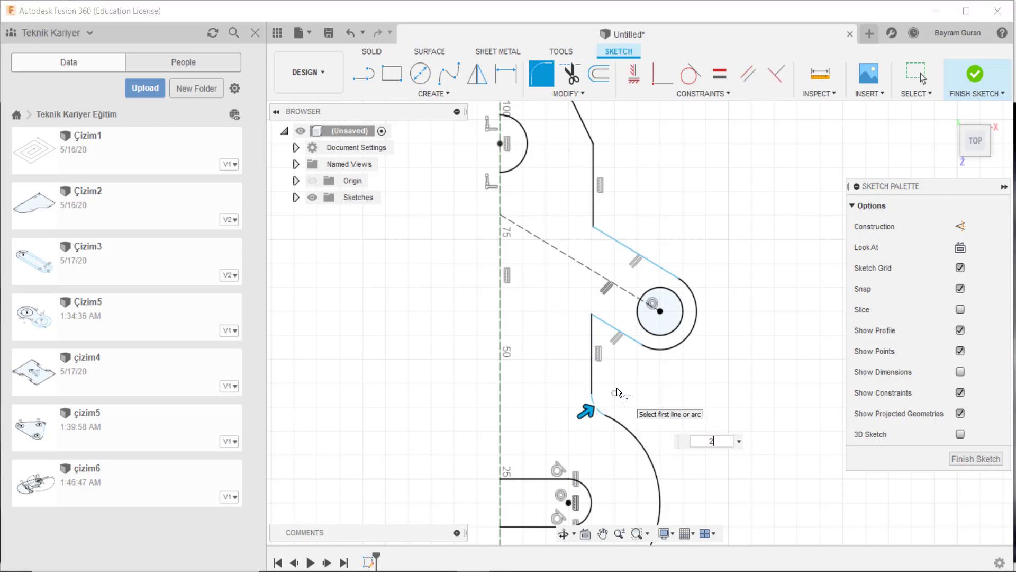
key(Escape)
click(578, 67)
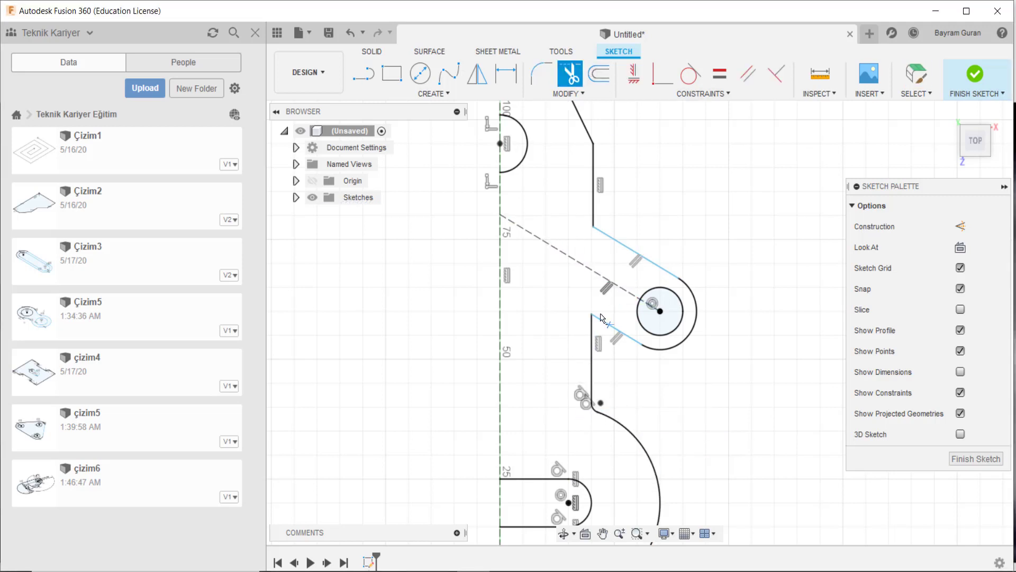
key(Escape)
click(507, 74)
click(470, 81)
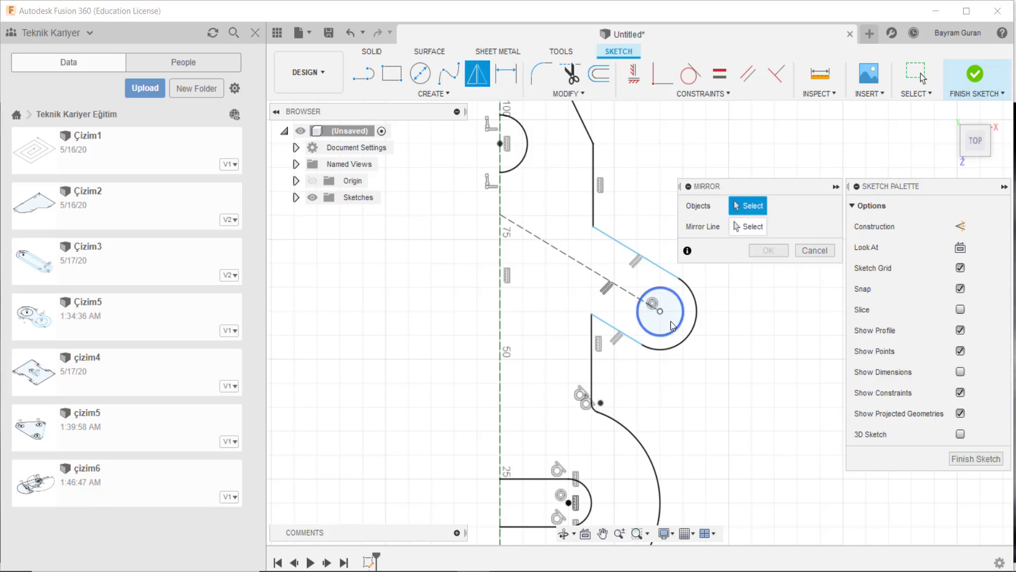
key(Escape)
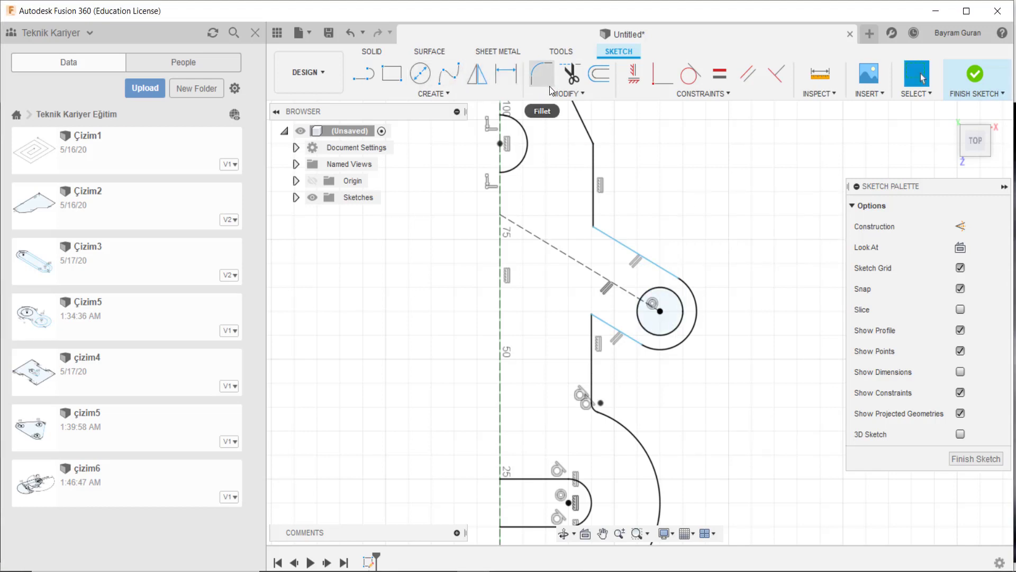
Step: Add 5 mm fillets where the lower and upper slanted lines meet the vertical line
click(541, 74)
click(601, 324)
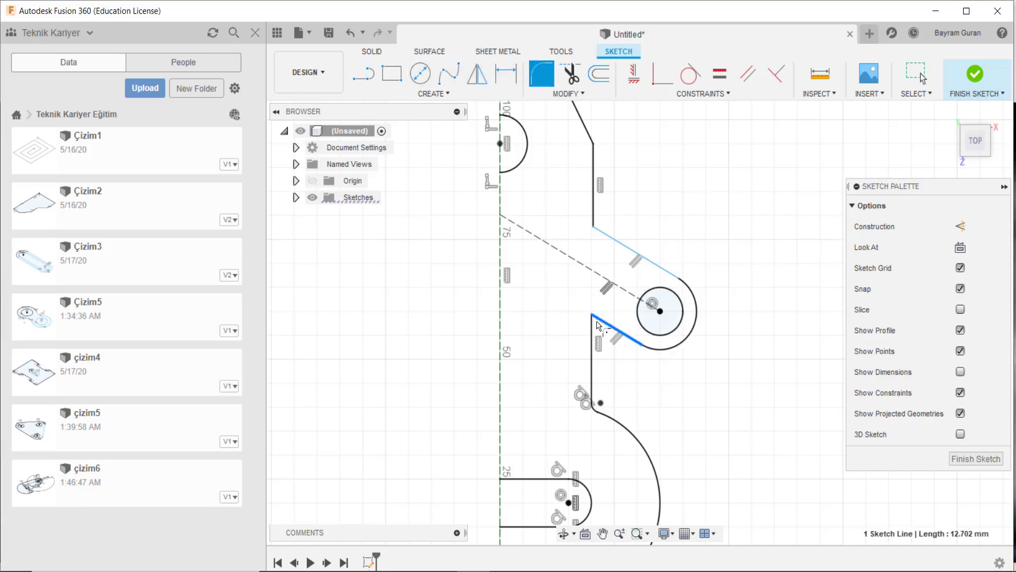
click(592, 349)
key(Return)
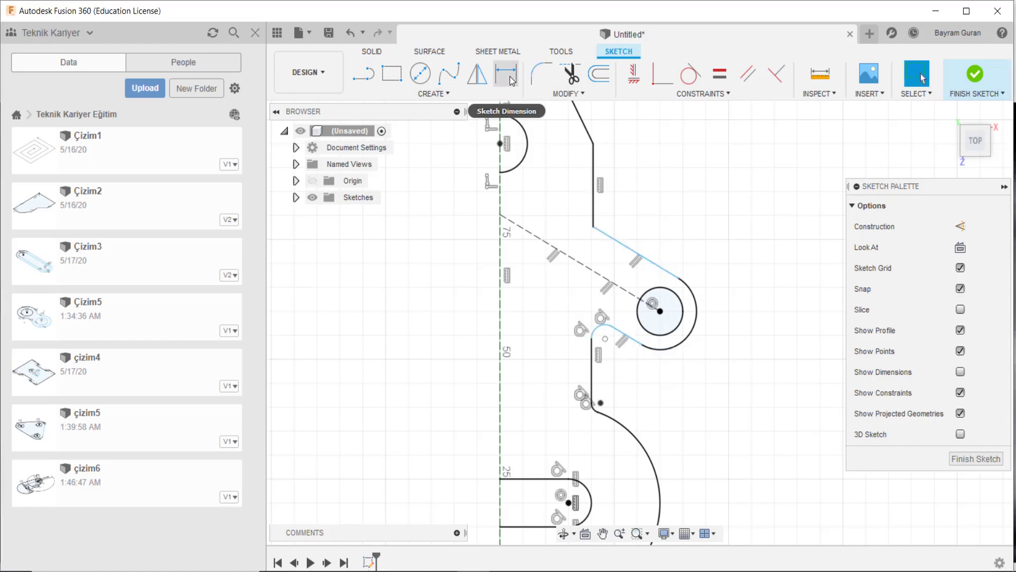
click(532, 81)
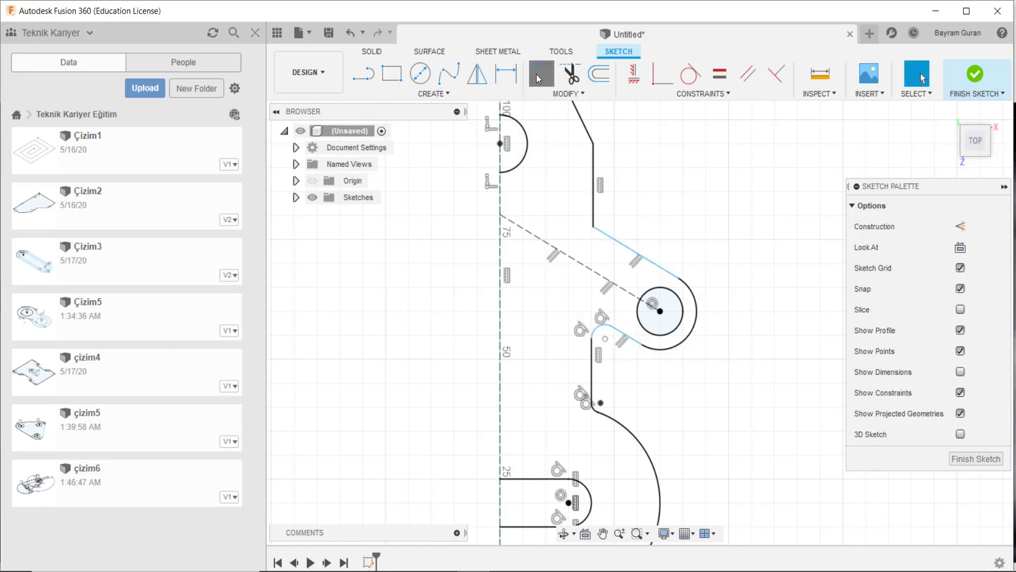
click(614, 239)
click(595, 217)
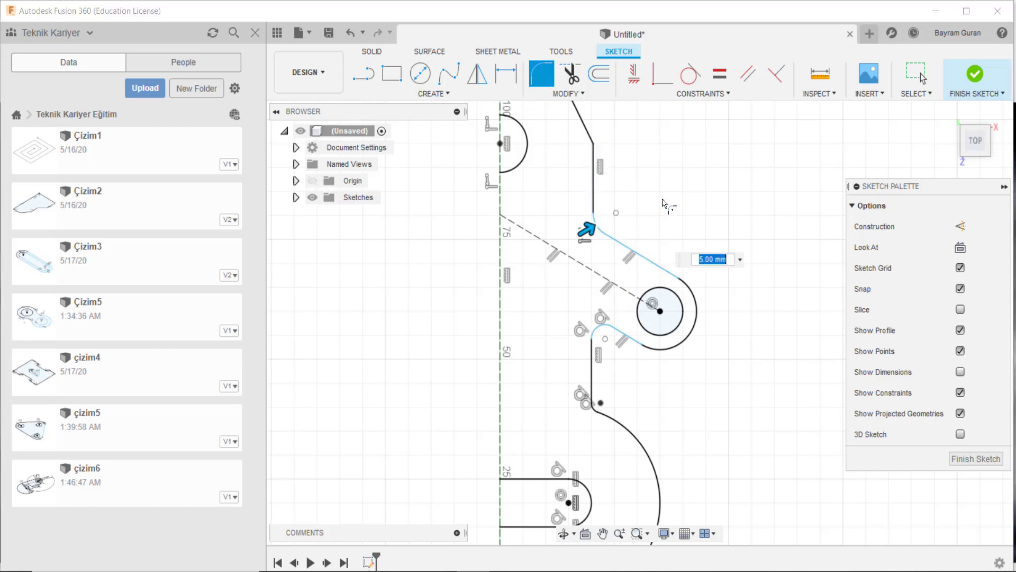
key(Return)
scroll(639, 358, down, 2)
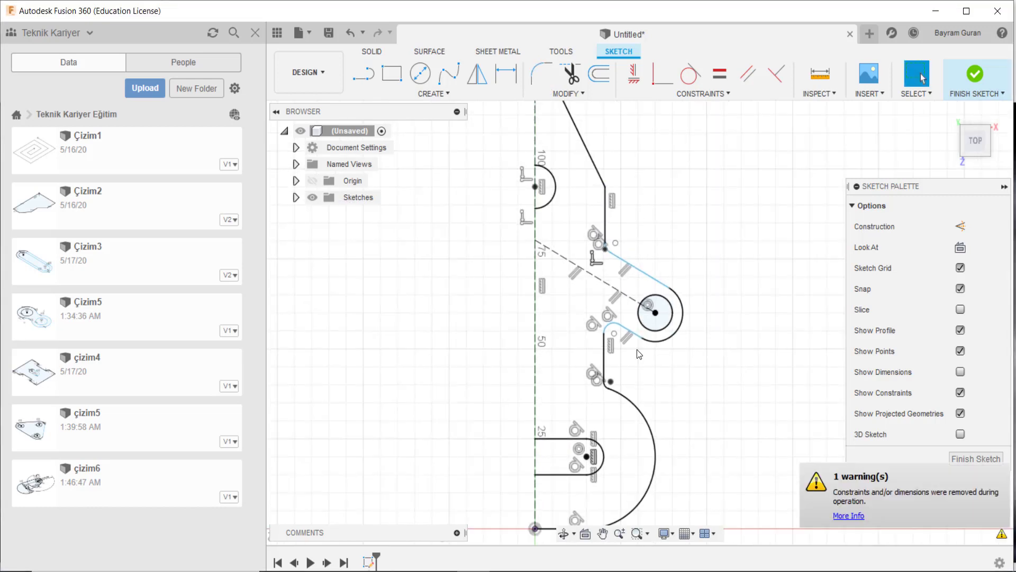
scroll(639, 358, down, 2)
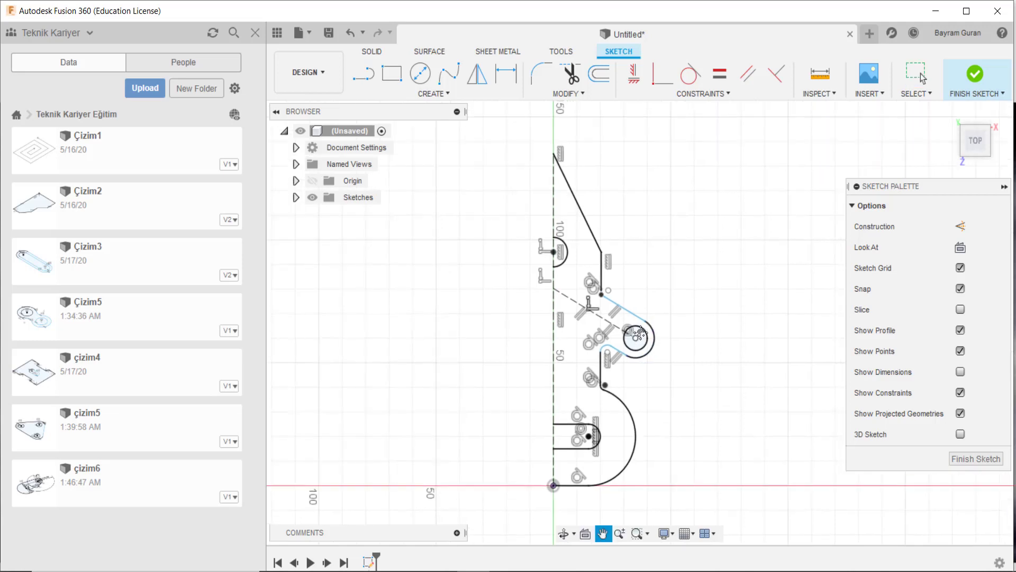
middle_drag(657, 327, 642, 338)
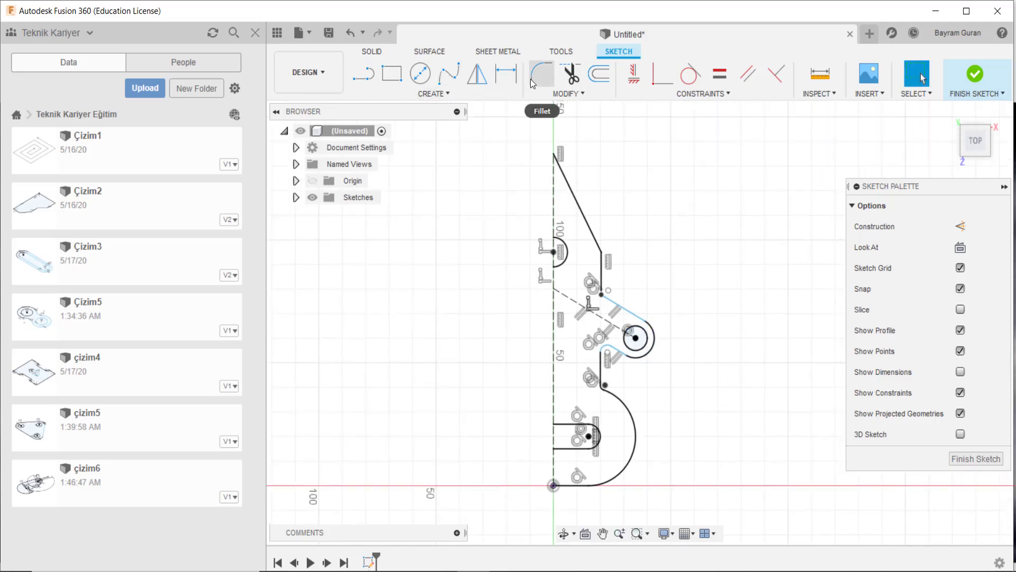
Step: Mirror all right-half geometry, including the small centre arc, across the vertical centre line
click(477, 74)
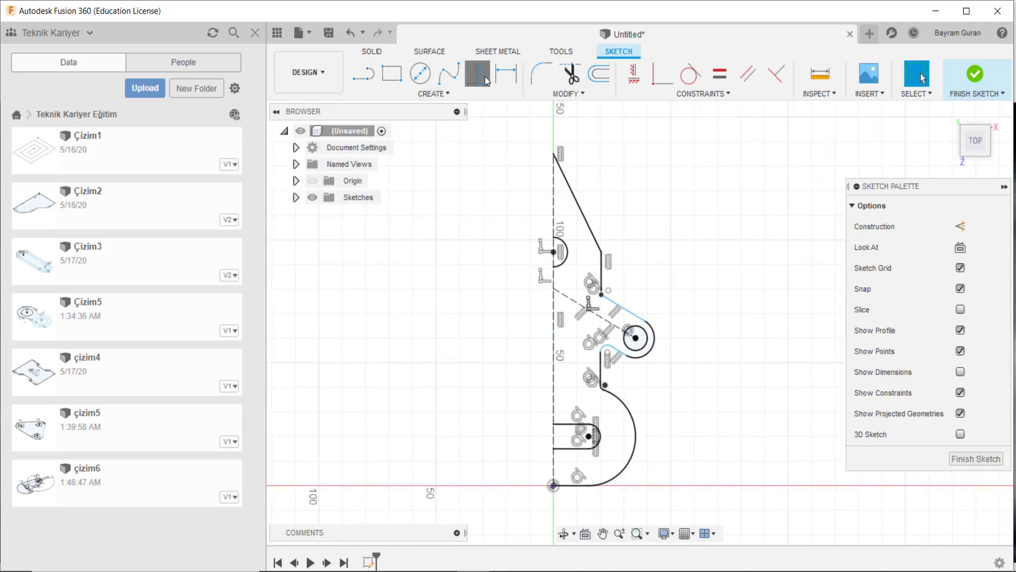
drag(688, 487, 570, 148)
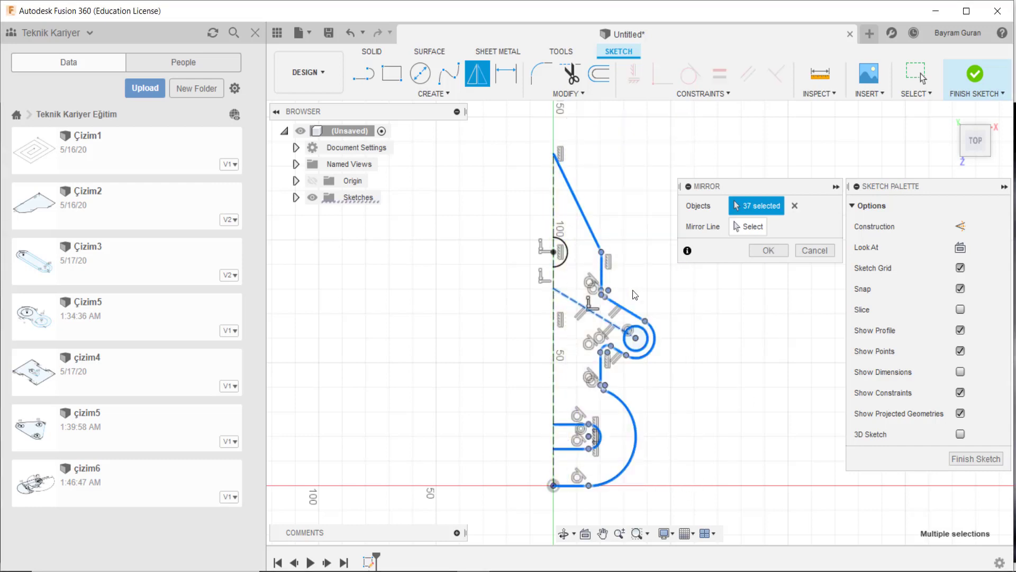
click(567, 253)
click(748, 227)
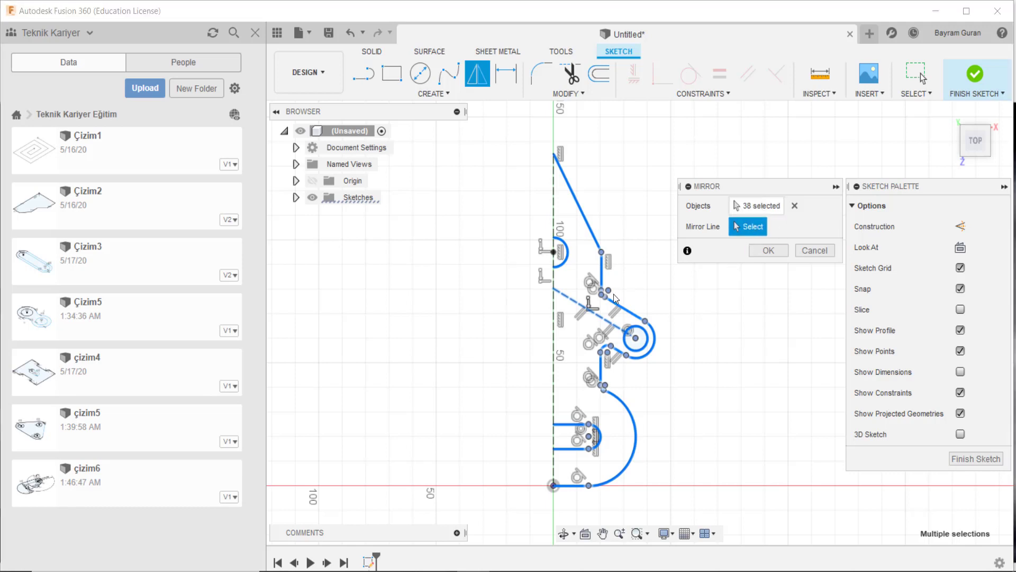
click(553, 324)
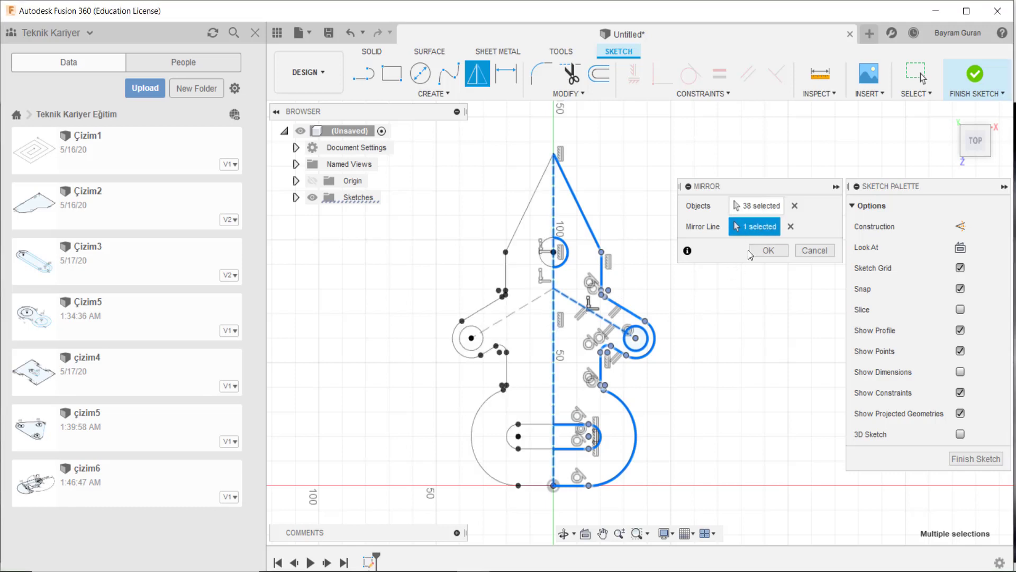
click(767, 250)
Step: Turn off Show Constraints and recentre the finished symmetric plate sketch on the canvas
scroll(556, 321, up, 2)
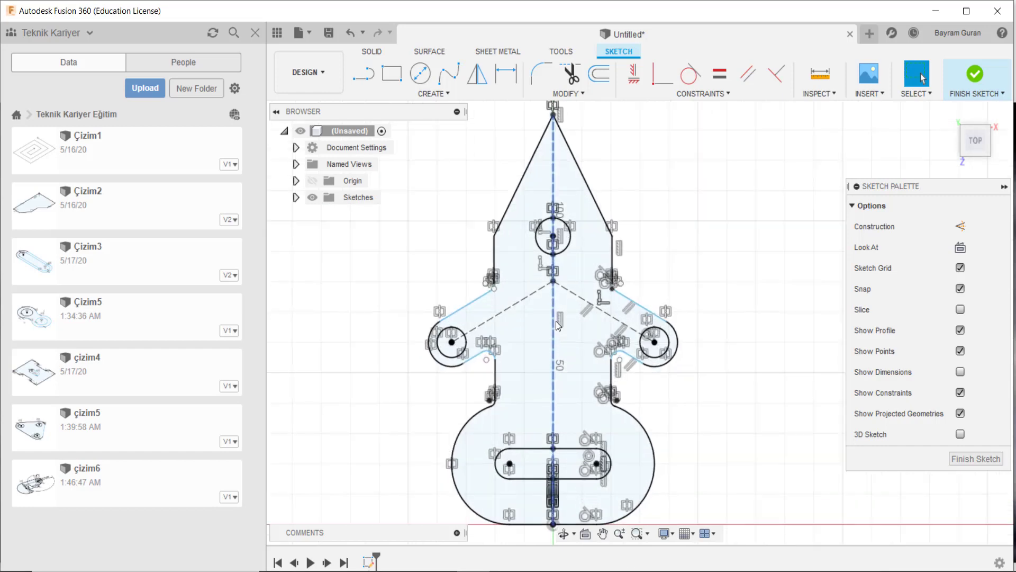
scroll(580, 294, up, 2)
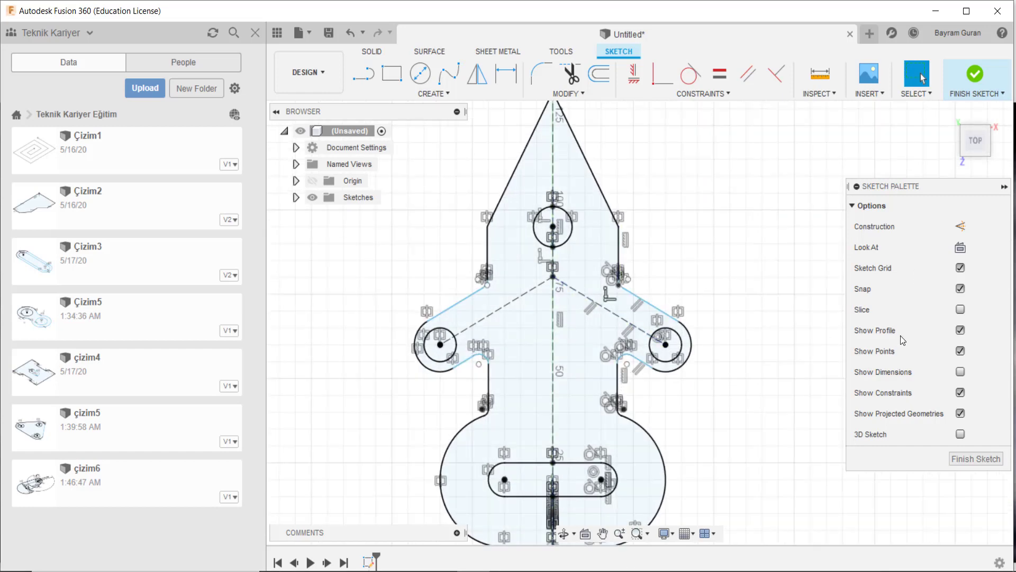
scroll(690, 388, down, 1)
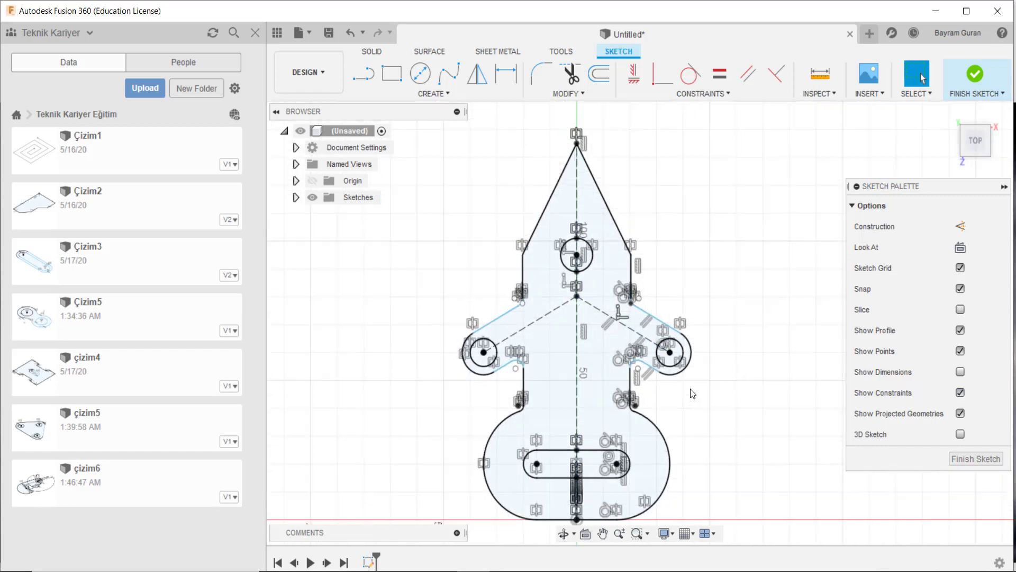
click(961, 392)
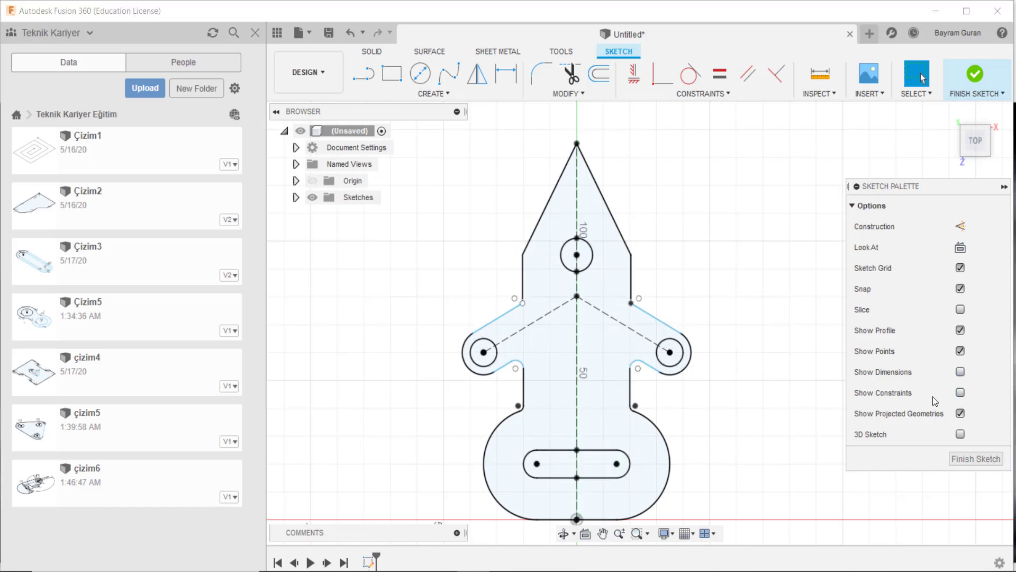
middle_drag(640, 295, 631, 275)
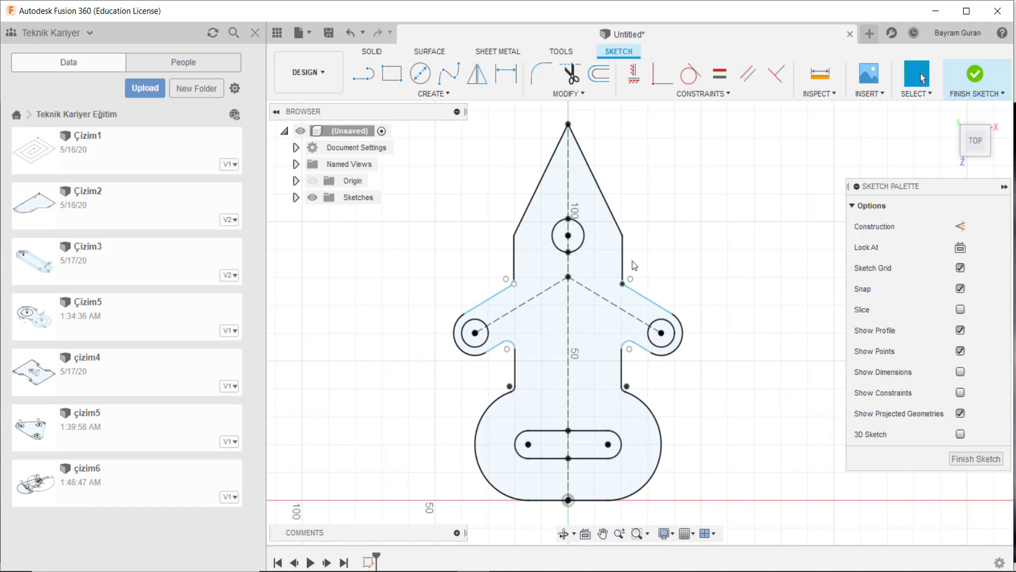
scroll(632, 260, up, 1)
scroll(632, 260, down, 2)
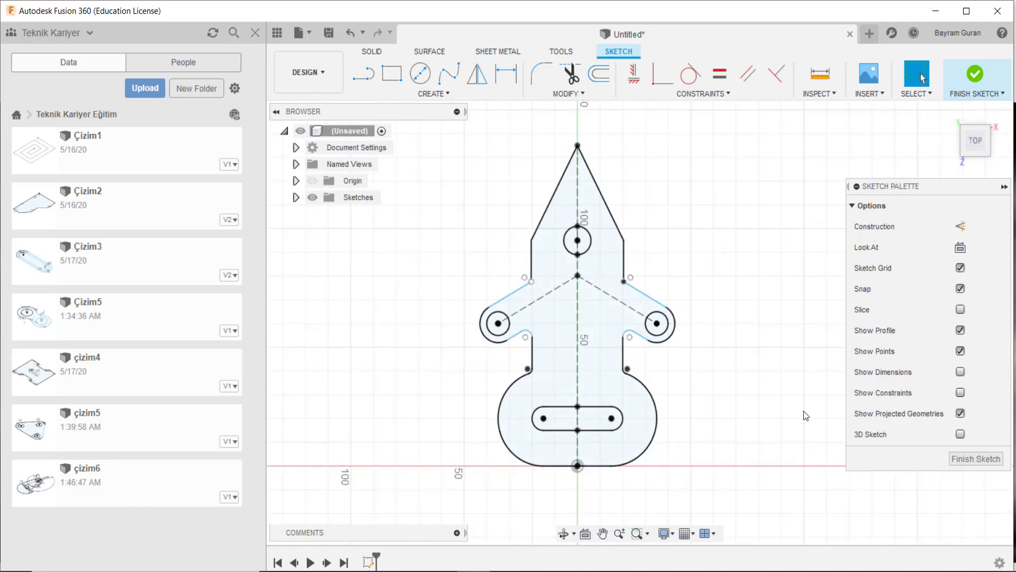
middle_drag(804, 411, 771, 393)
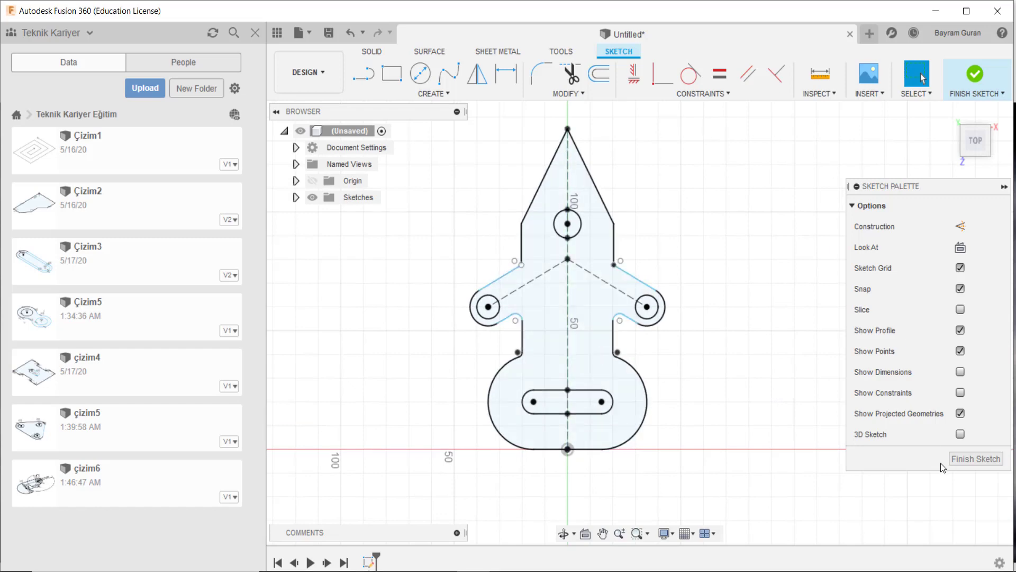
click(578, 521)
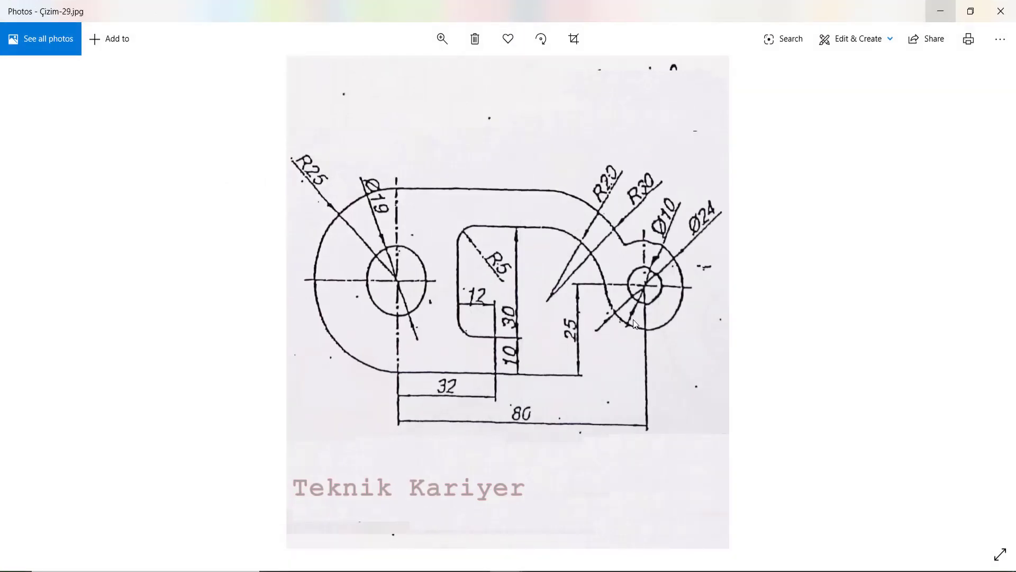